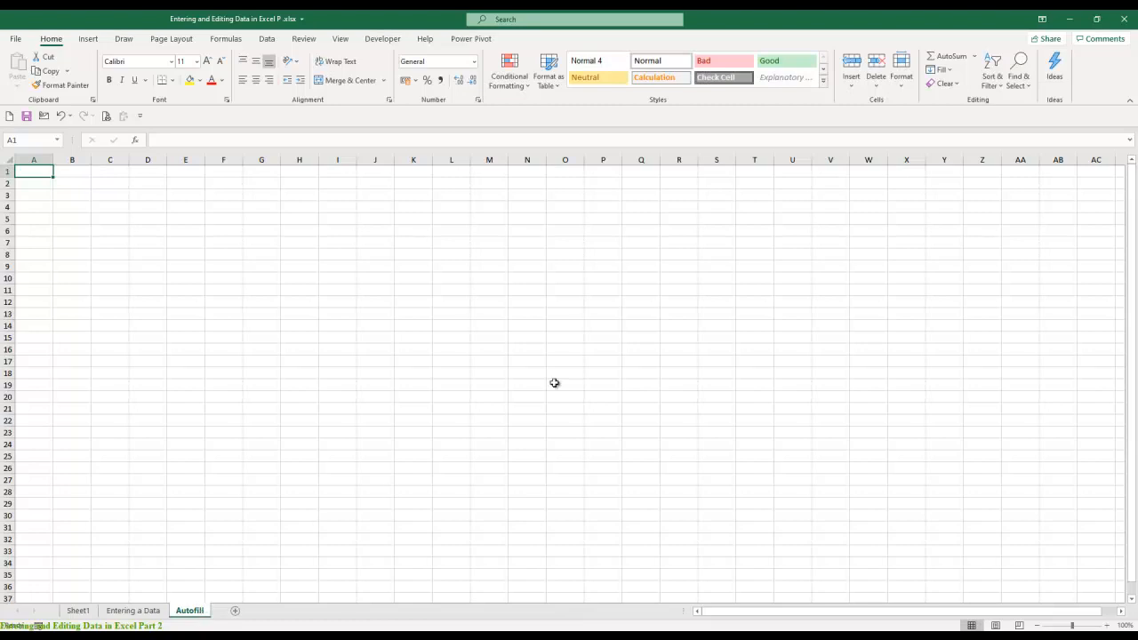
- Enter the heading Autofill in cell D3 of the Autofill sheet
scroll(434, 399, up, 3)
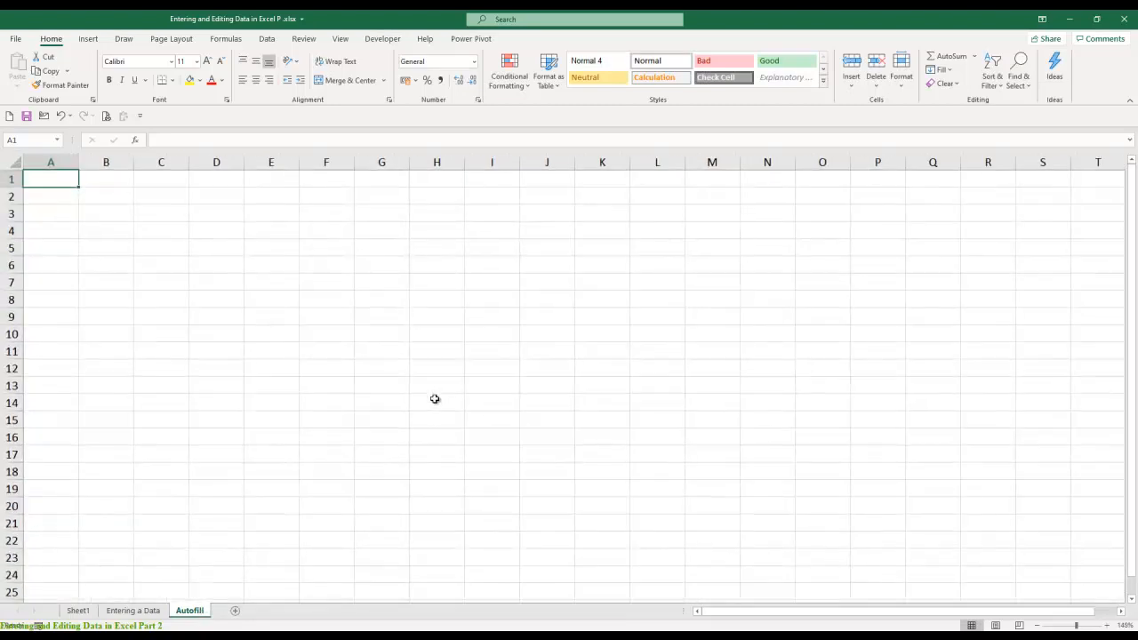
click(218, 231)
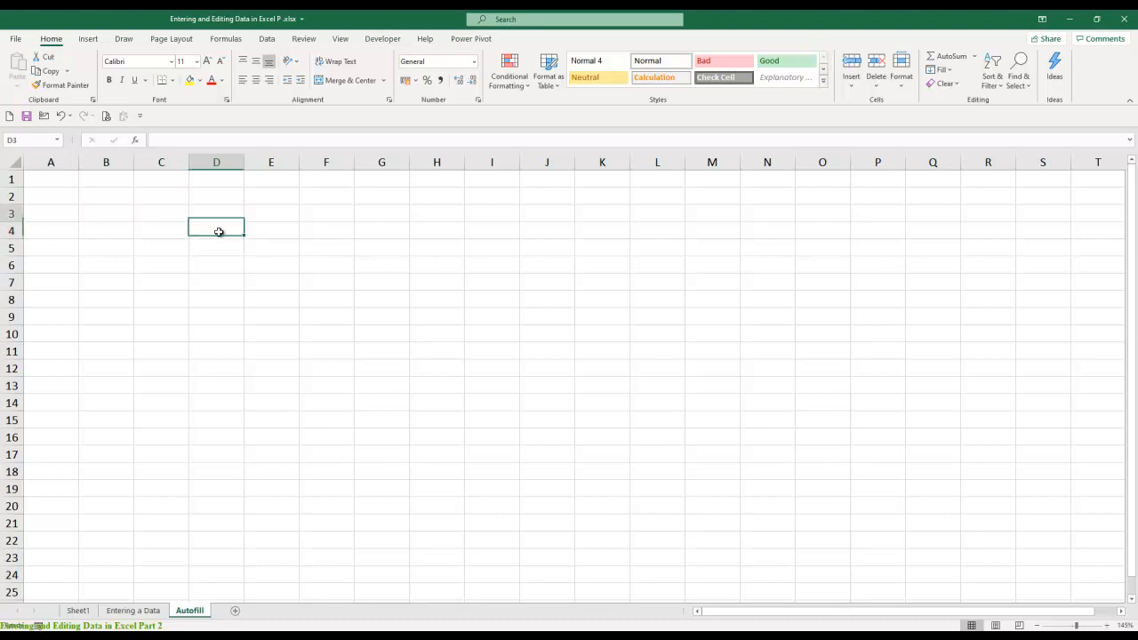
key(Up)
text(Autofi)
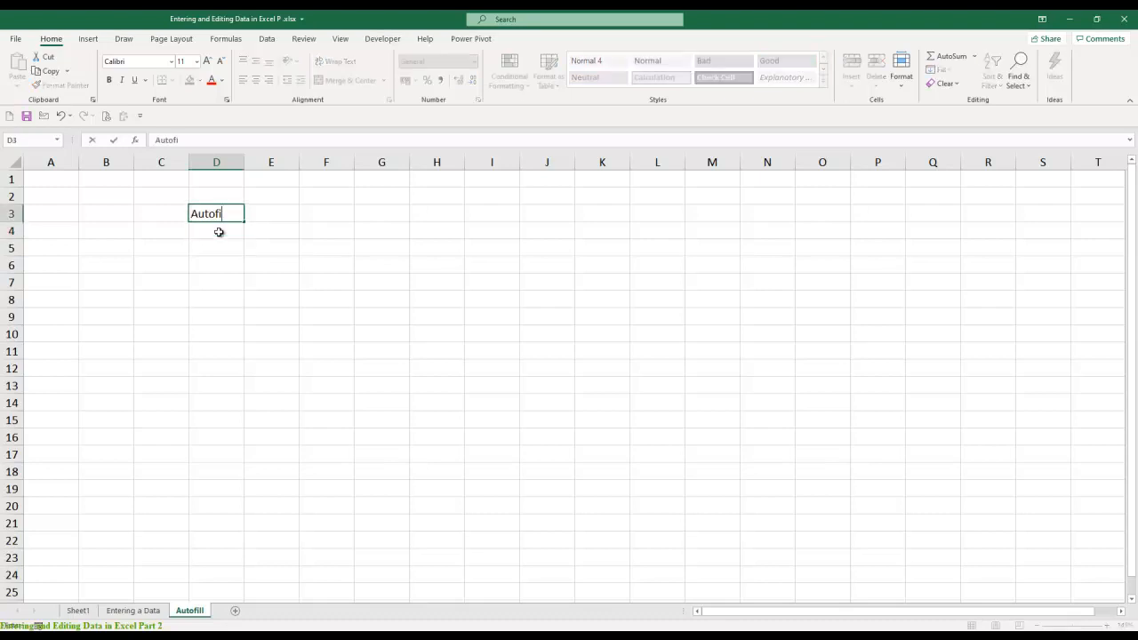
text(ll)
key(Return)
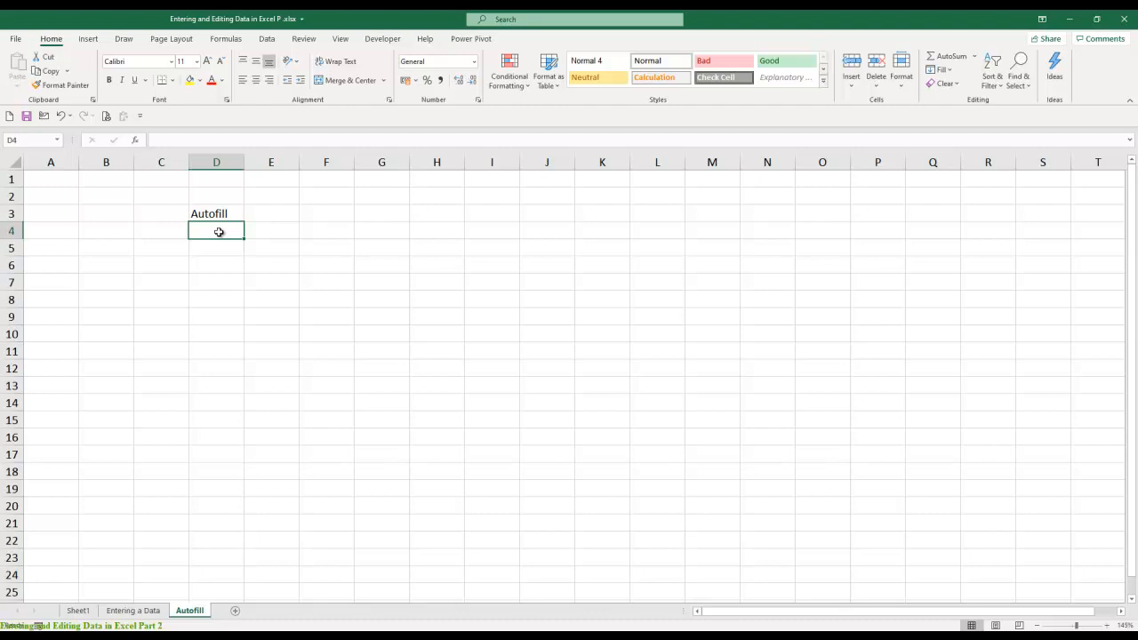
- Enter 1 in D4, try autofilling it down to D17, and undo the fill
text(1)
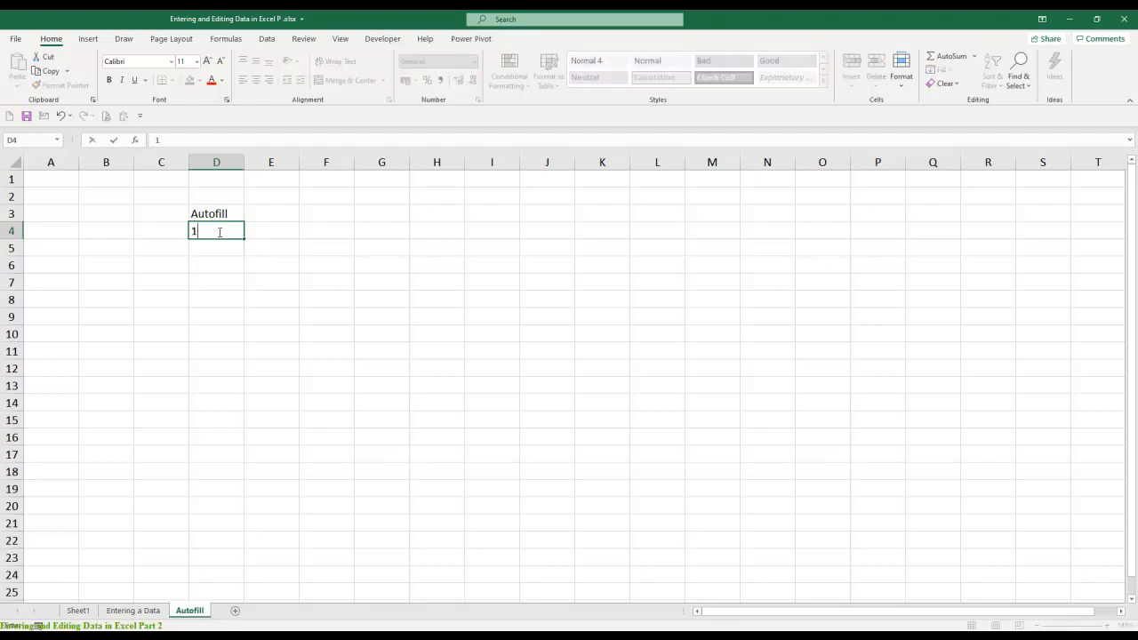
key(Return)
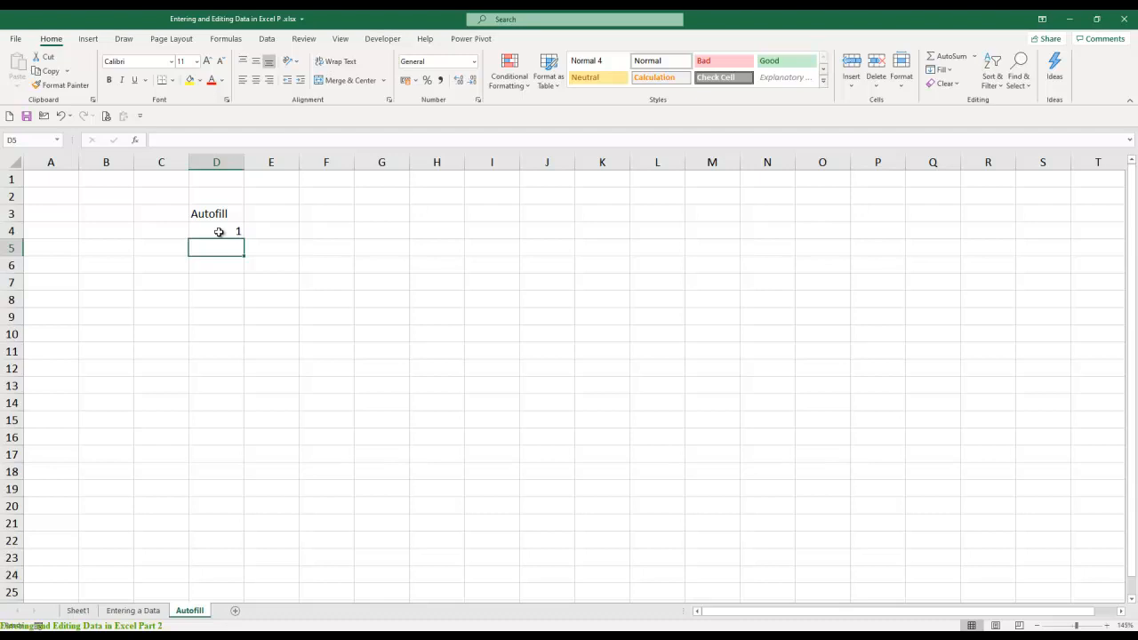
click(216, 228)
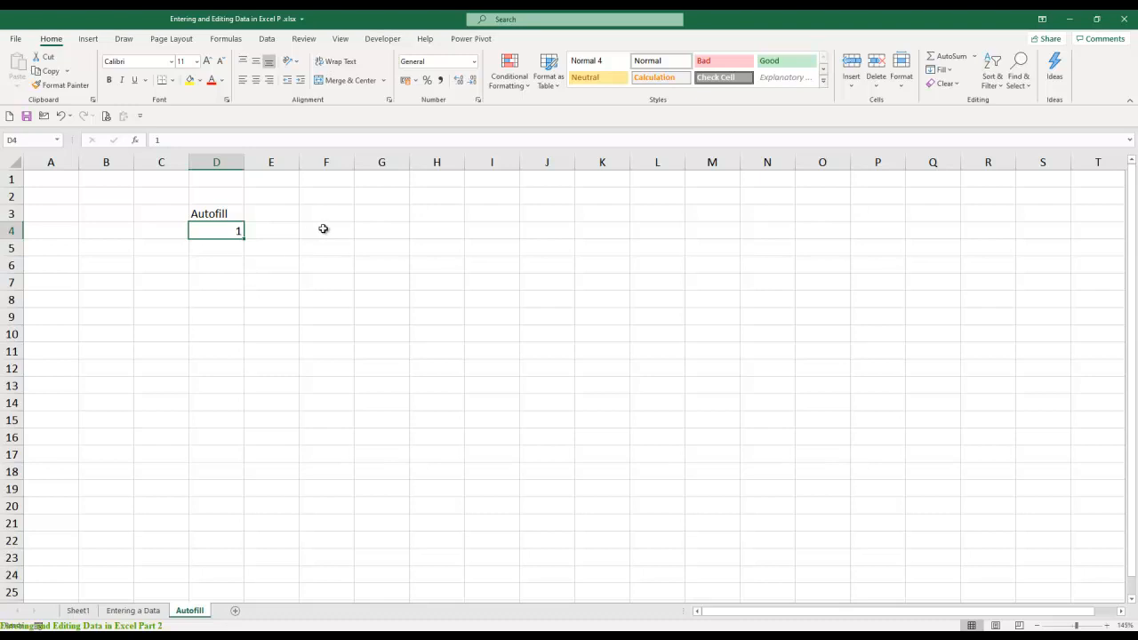
drag(246, 239, 247, 462)
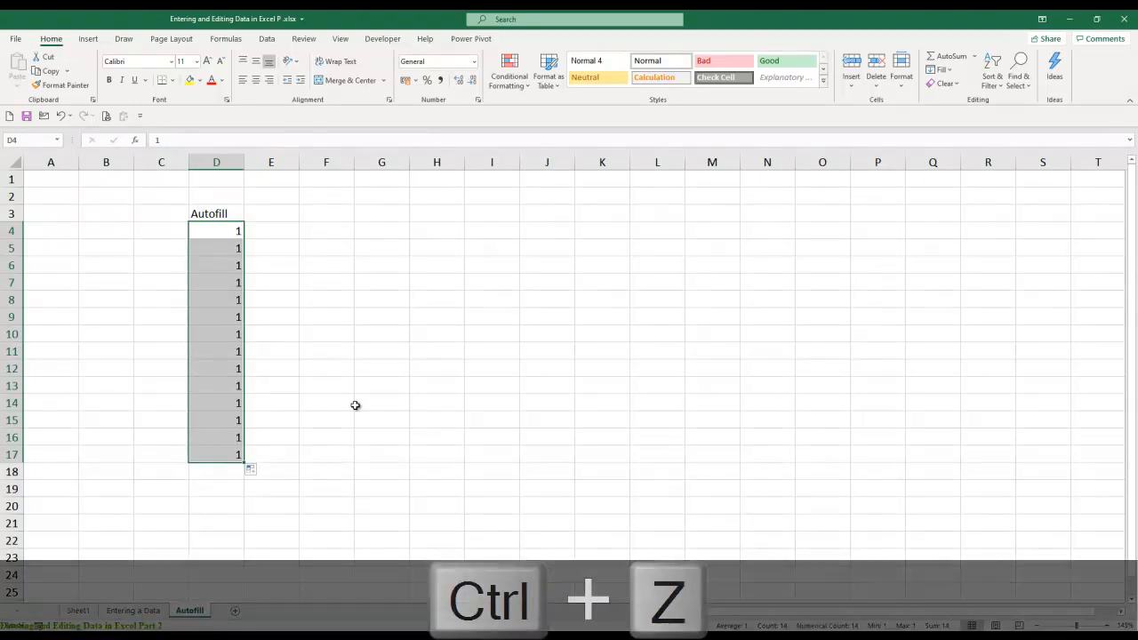
key(ctrl+z)
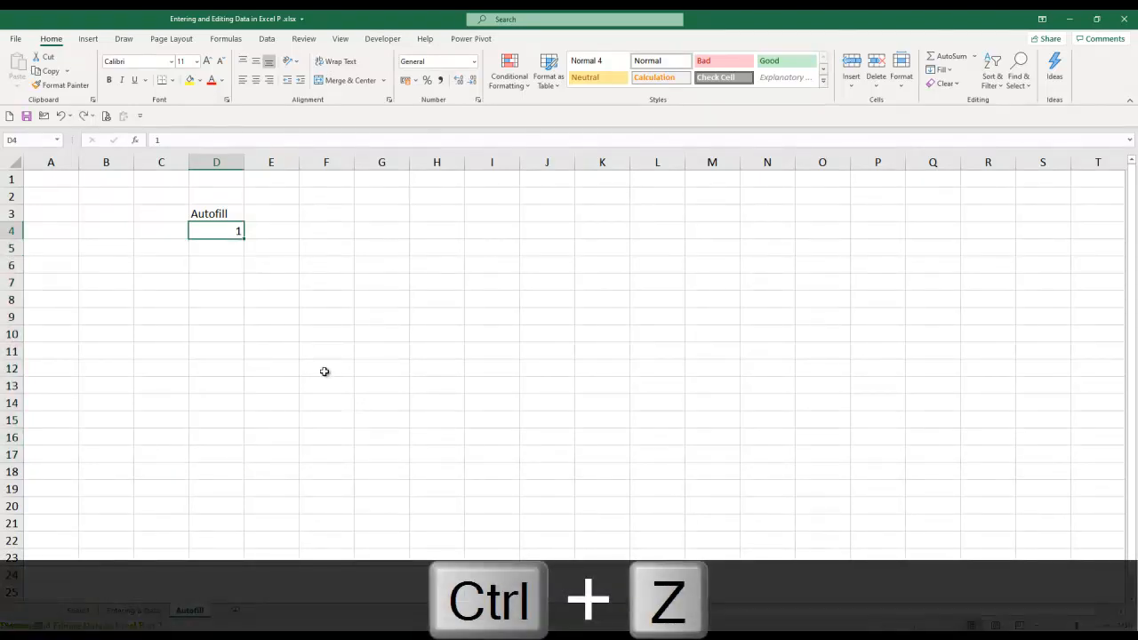
- Enter 2 in D5 and autofill the series from D4:D5 down to D14
click(229, 252)
text(2)
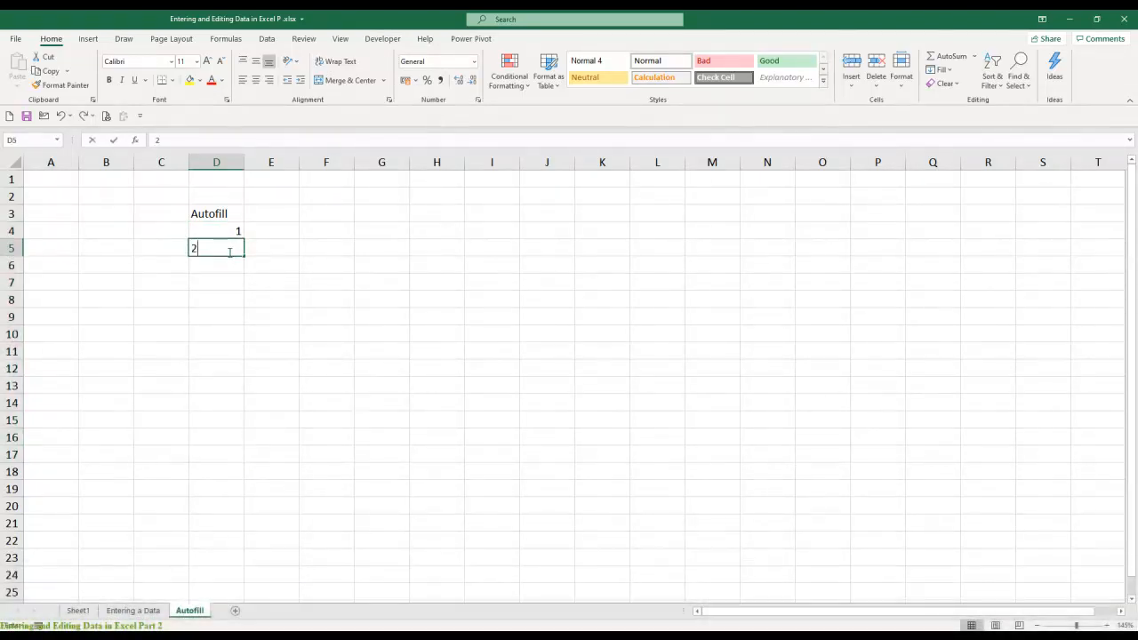
key(Return)
click(228, 252)
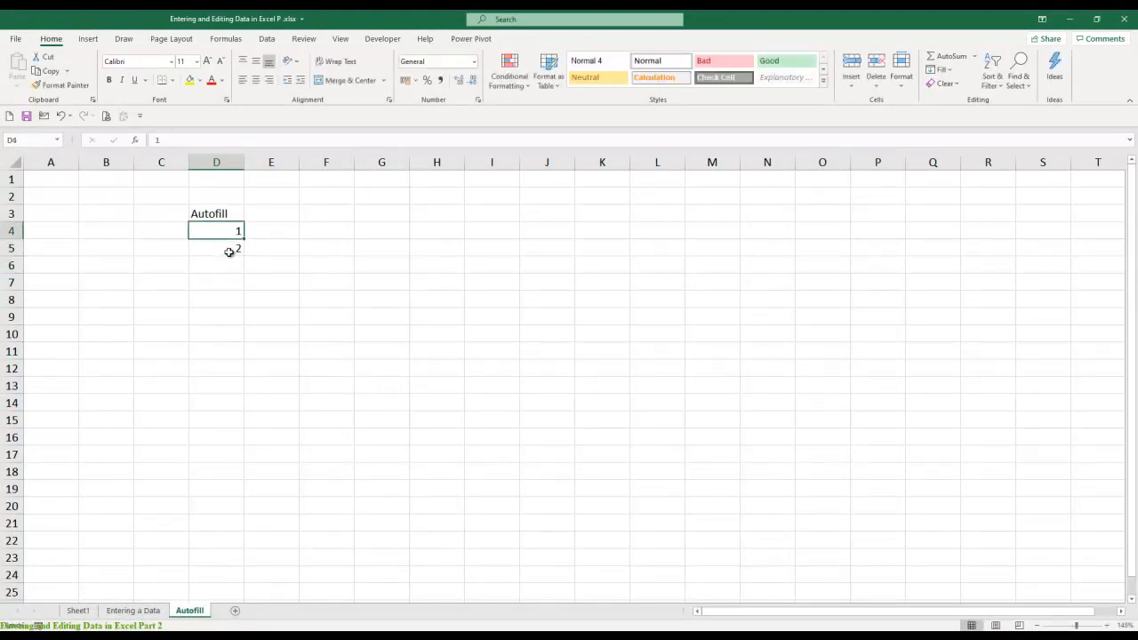
drag(228, 233, 228, 252)
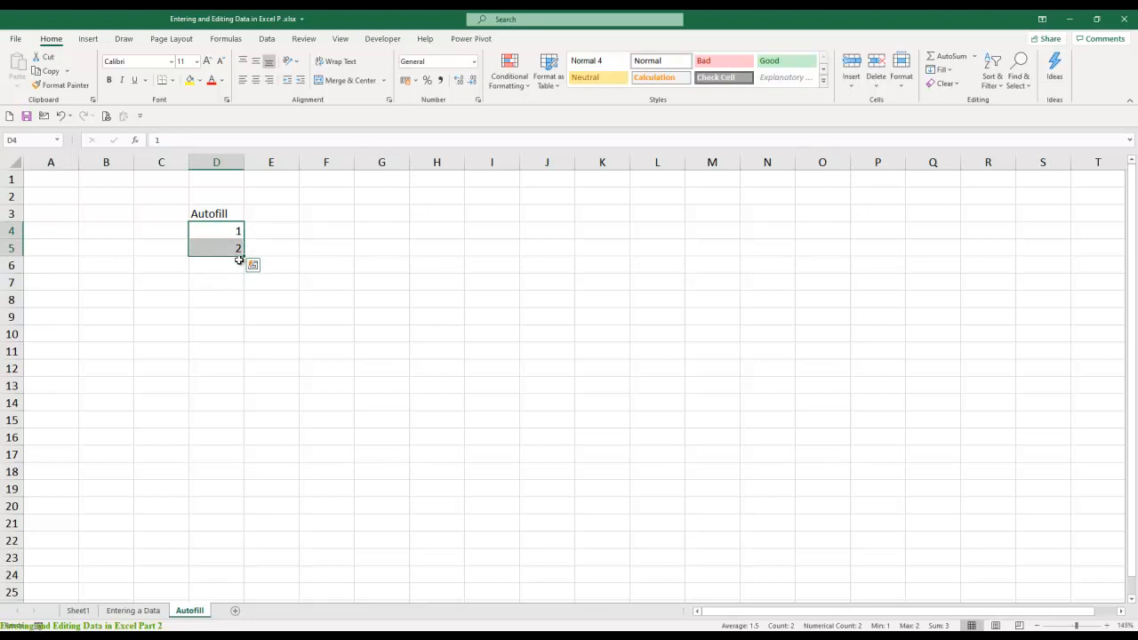
drag(243, 256, 242, 411)
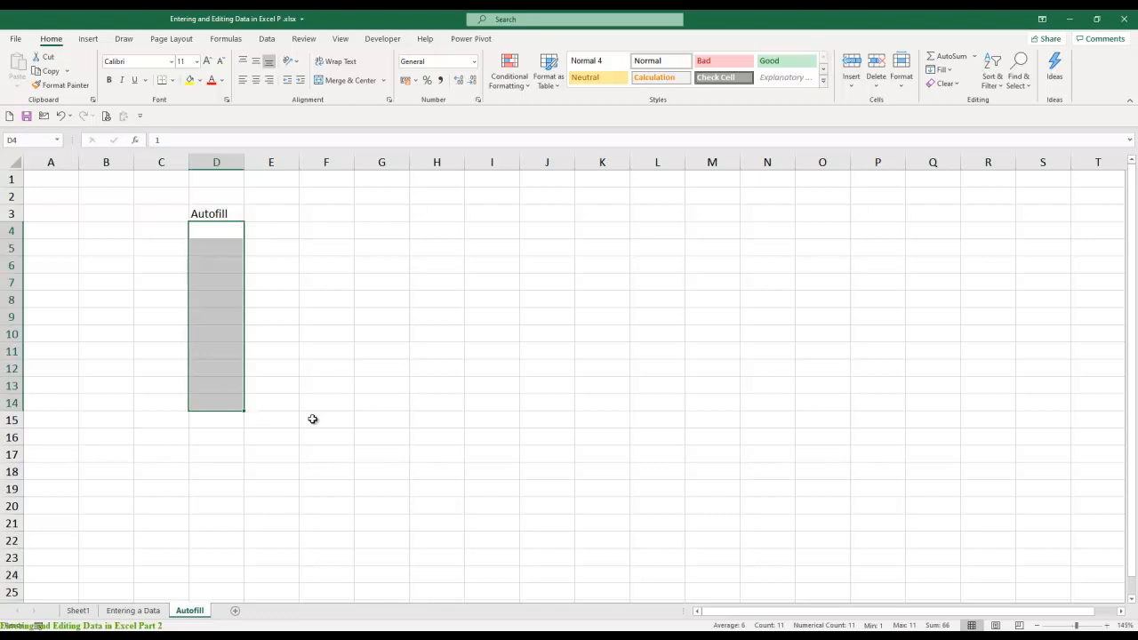
- Replace the series under Autofill with starting values 5 and 10 in D4:D5, autofilled down to D16
key(ctrl+z)
key(ctrl+z)
text(5)
key(Return)
text(1)
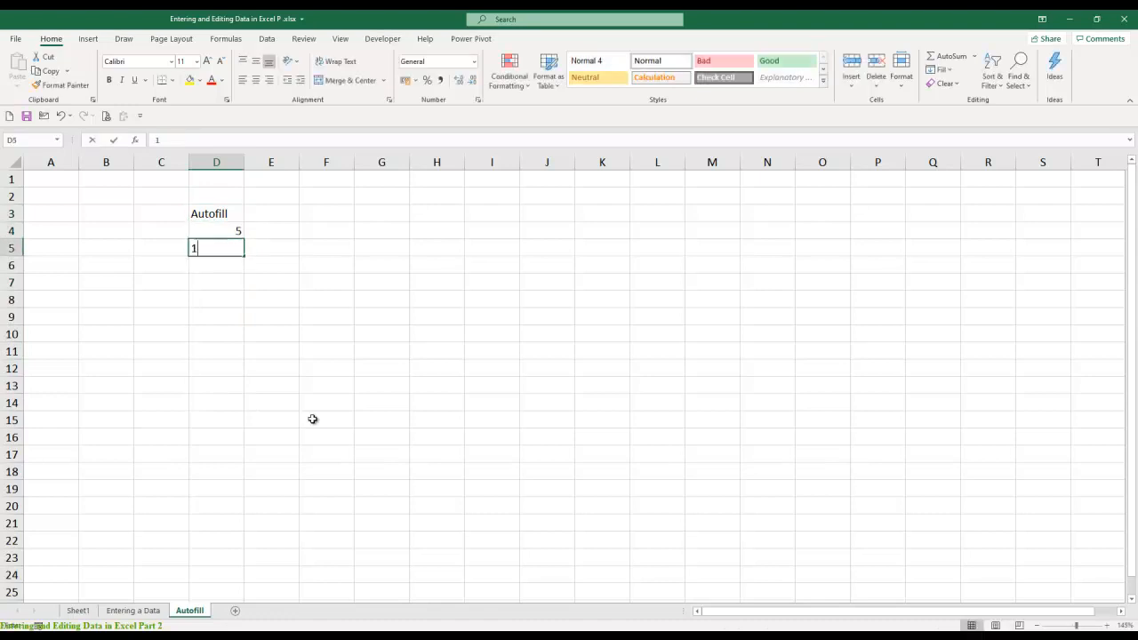
text(0)
key(Return)
key(Up)
key(Up)
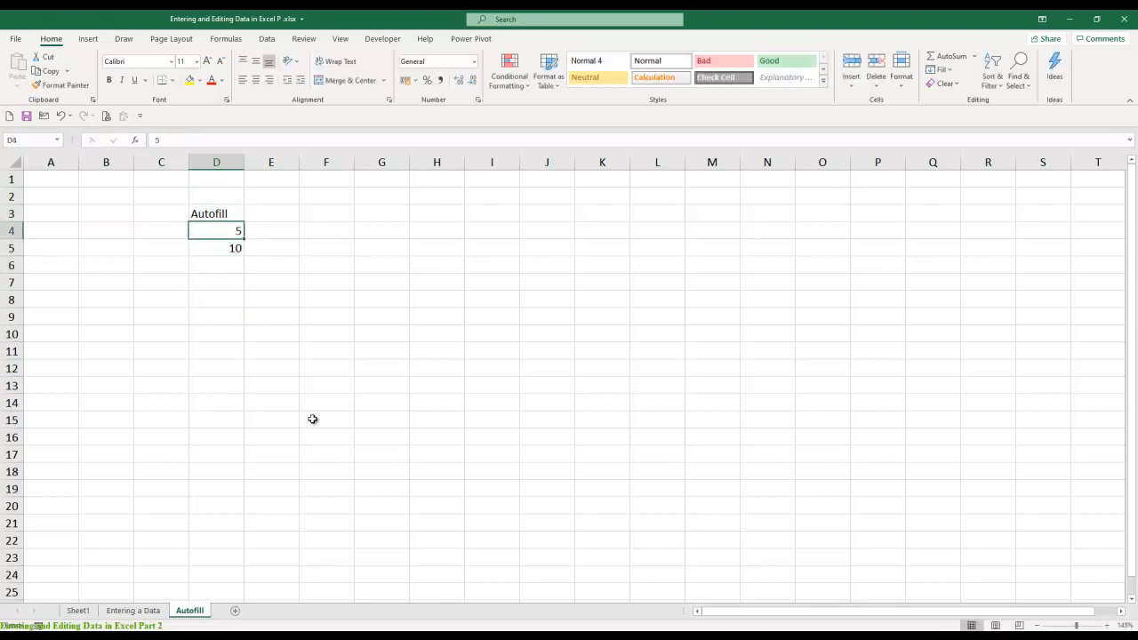
key(shift+Down)
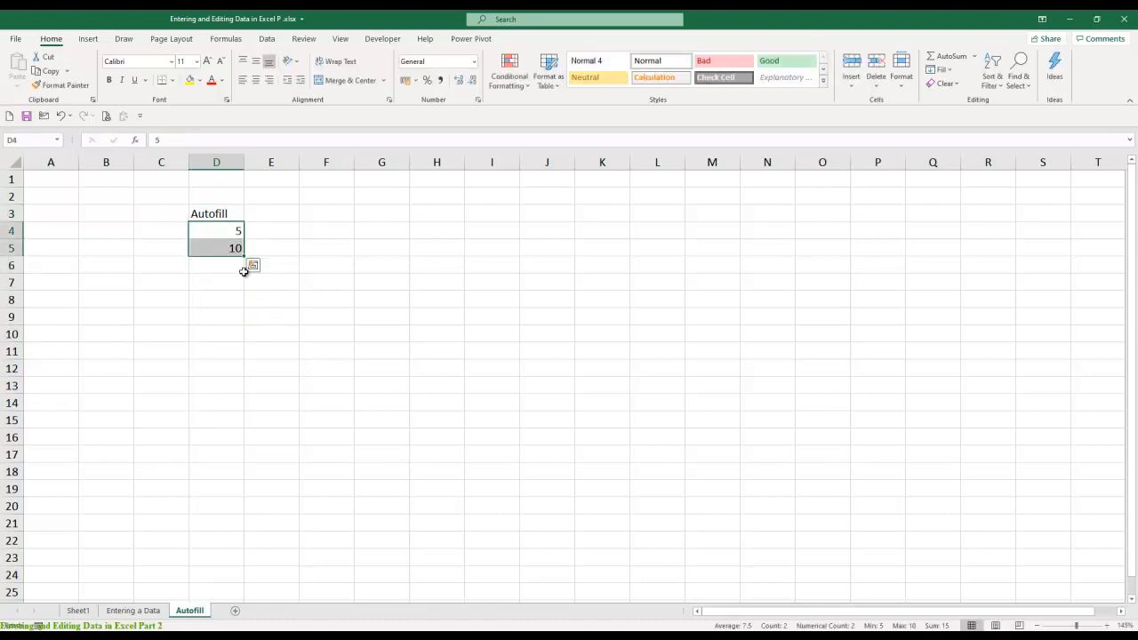
drag(244, 256, 246, 444)
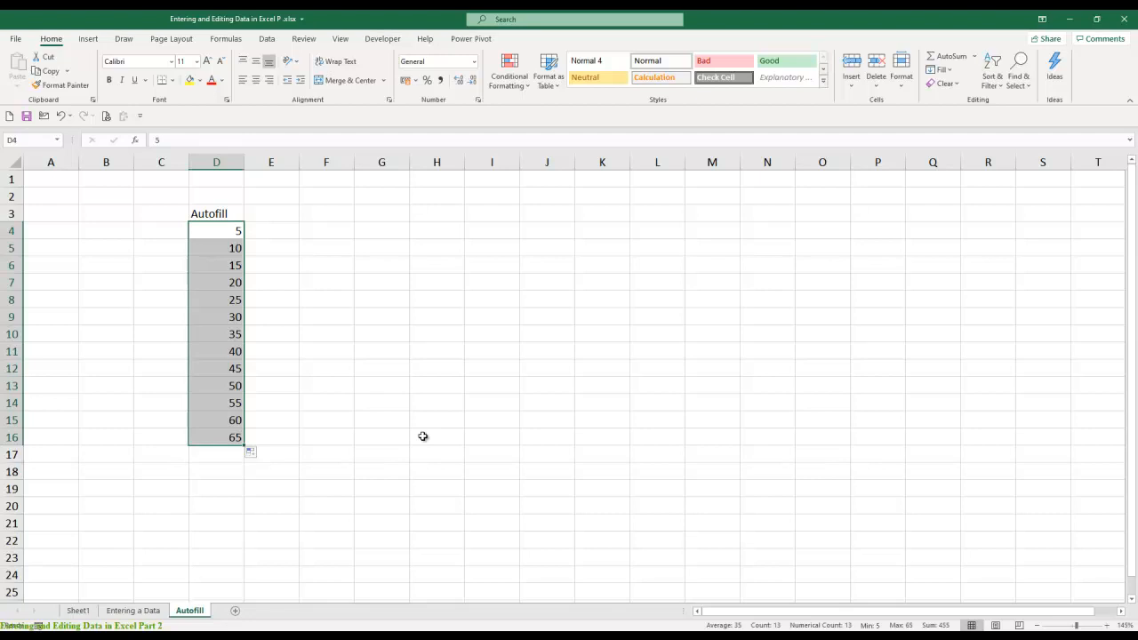
- Replace the column D series with starting values 1 and 3 in D4:D5, autofilled down to D18
key(Delete)
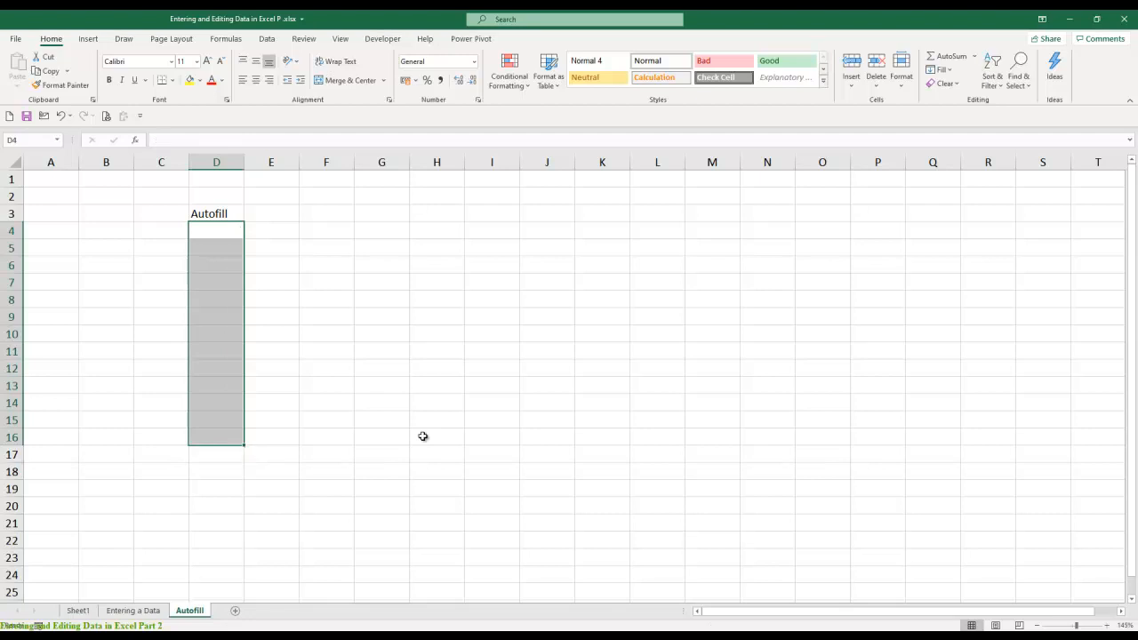
text(1)
key(Return)
text(3)
key(Return)
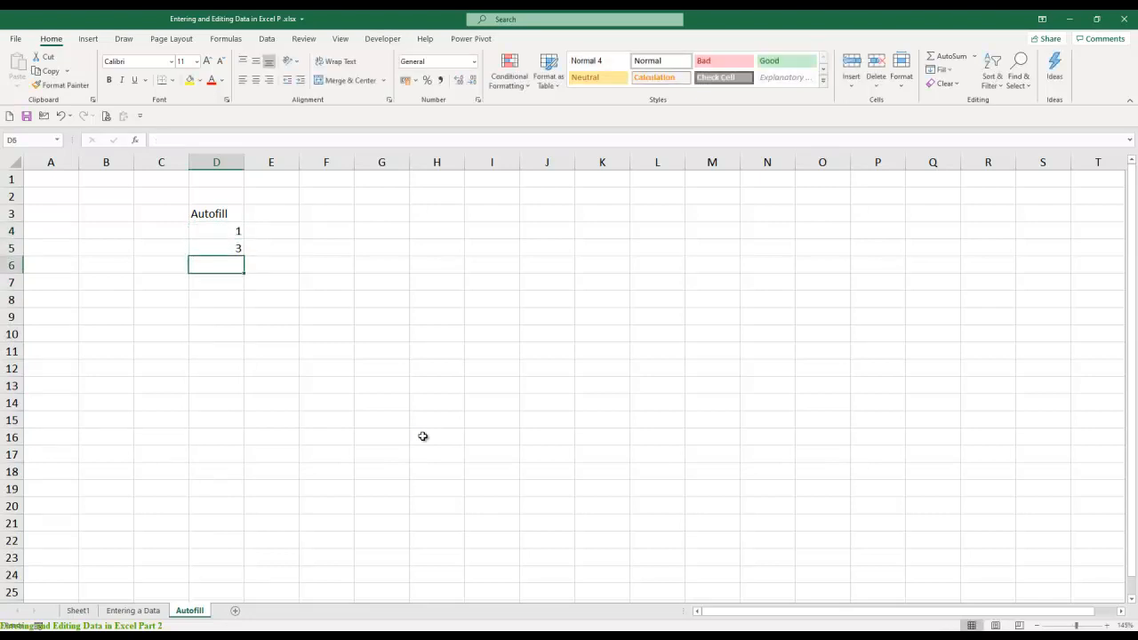
key(Up)
key(Up)
key(shift+Down)
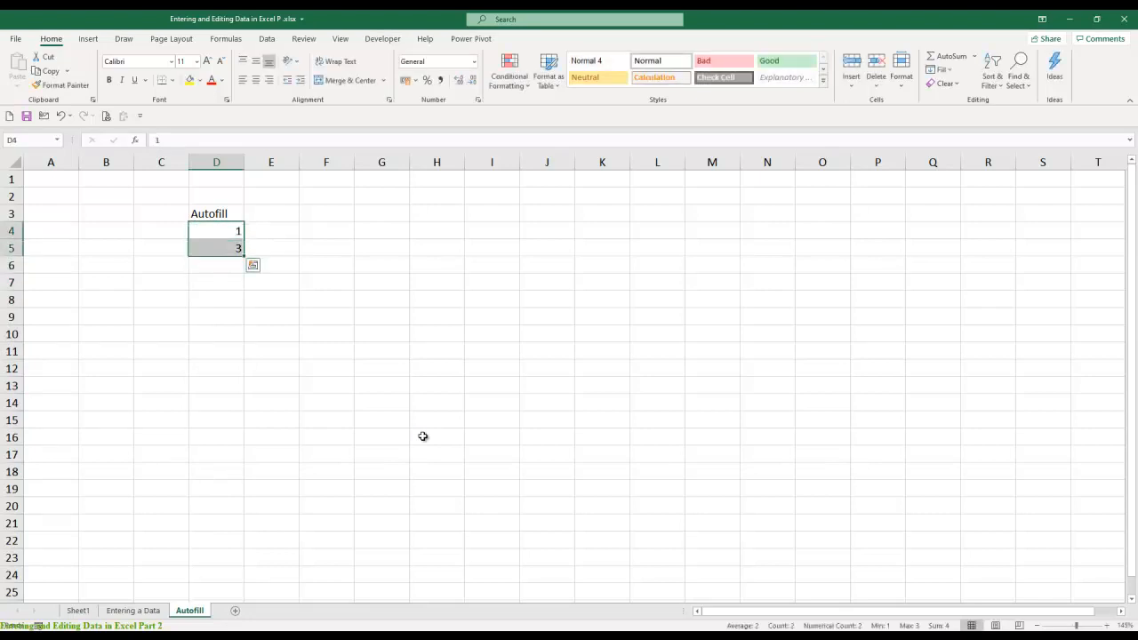
drag(244, 256, 236, 476)
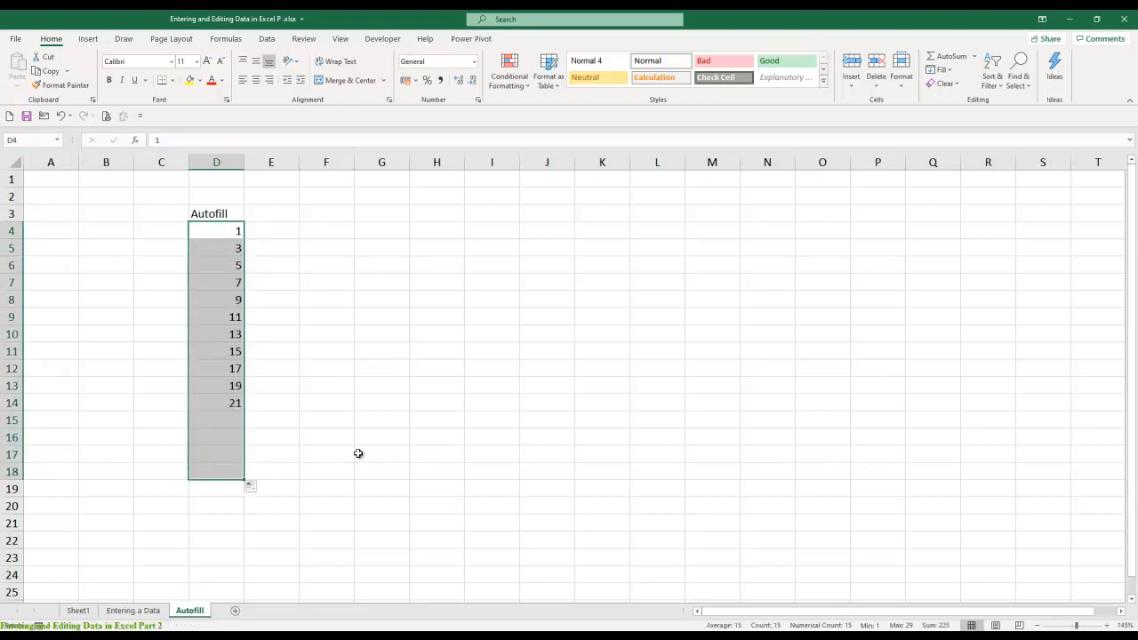
- Enter 2 in E4 and 4 in E5, and autofill the even-number series down to E18
click(283, 229)
text(2)
key(Return)
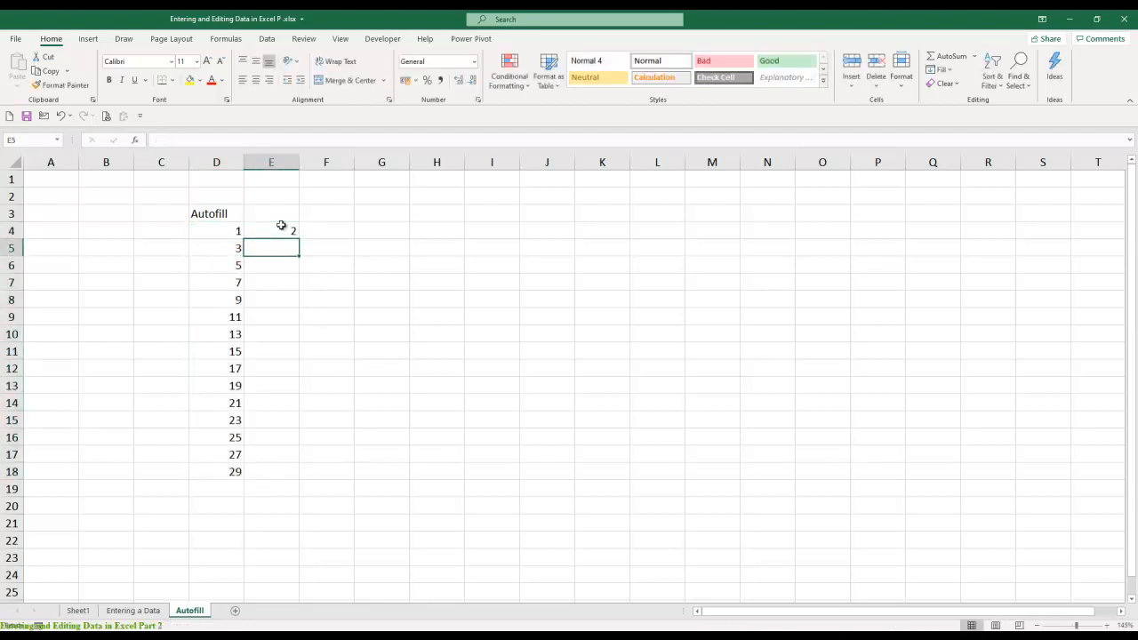
text(4)
key(Return)
click(280, 226)
key(shift+Down)
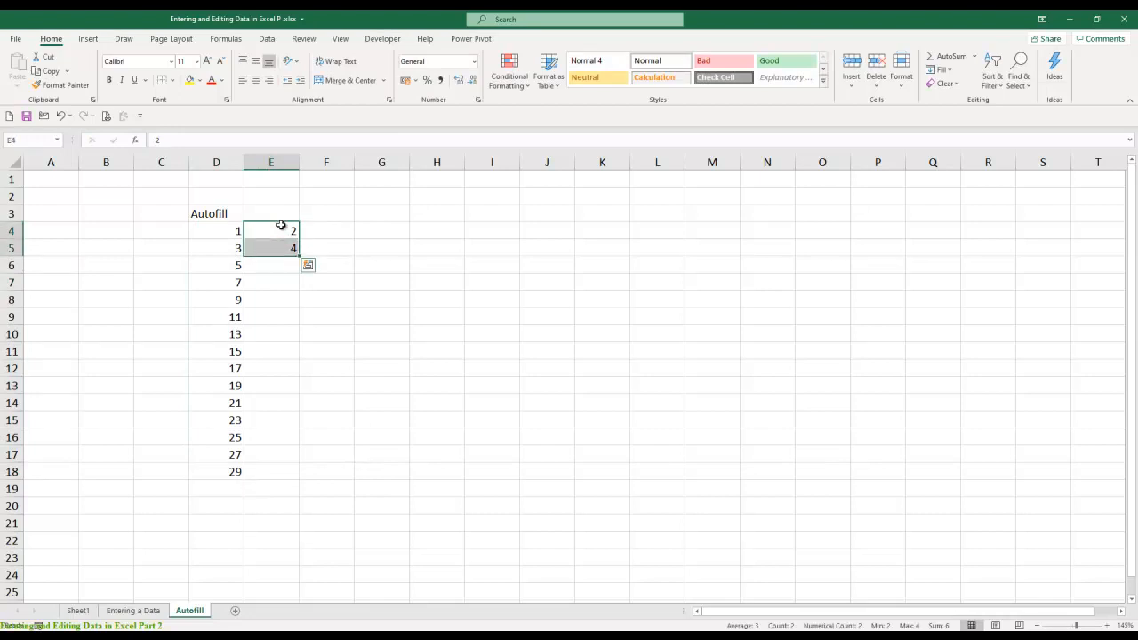
drag(300, 257, 287, 480)
- Enter 5 in F4 and 10 in F5, and autofill the series of fives down to F18
click(327, 233)
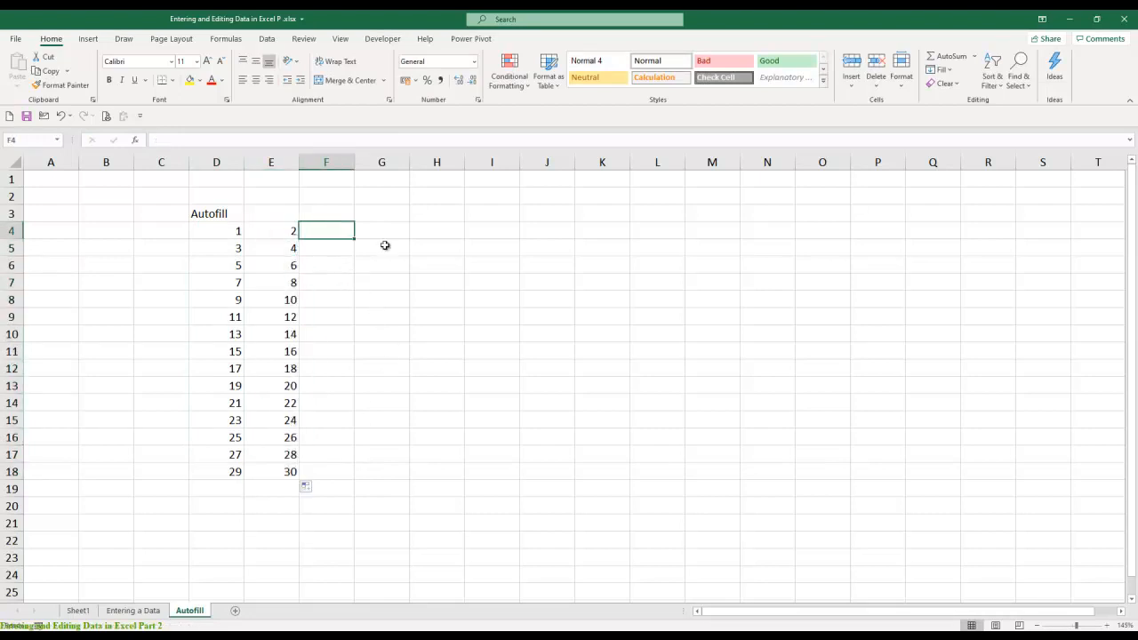
text(5)
key(Return)
text(10)
key(Return)
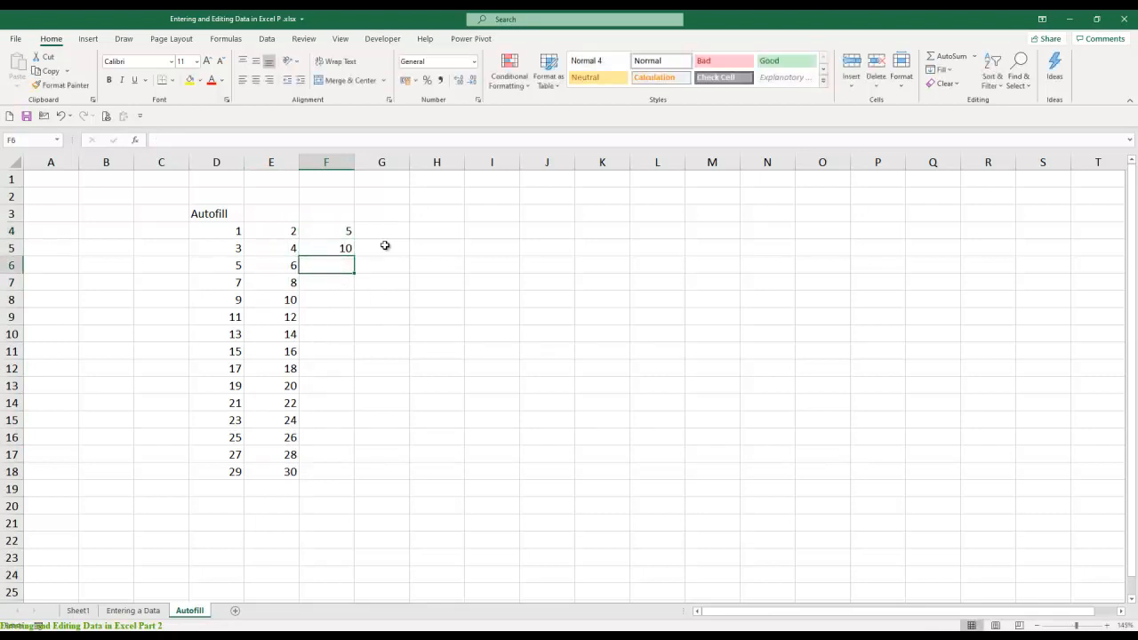
key(Up)
key(Up)
key(shift+Down)
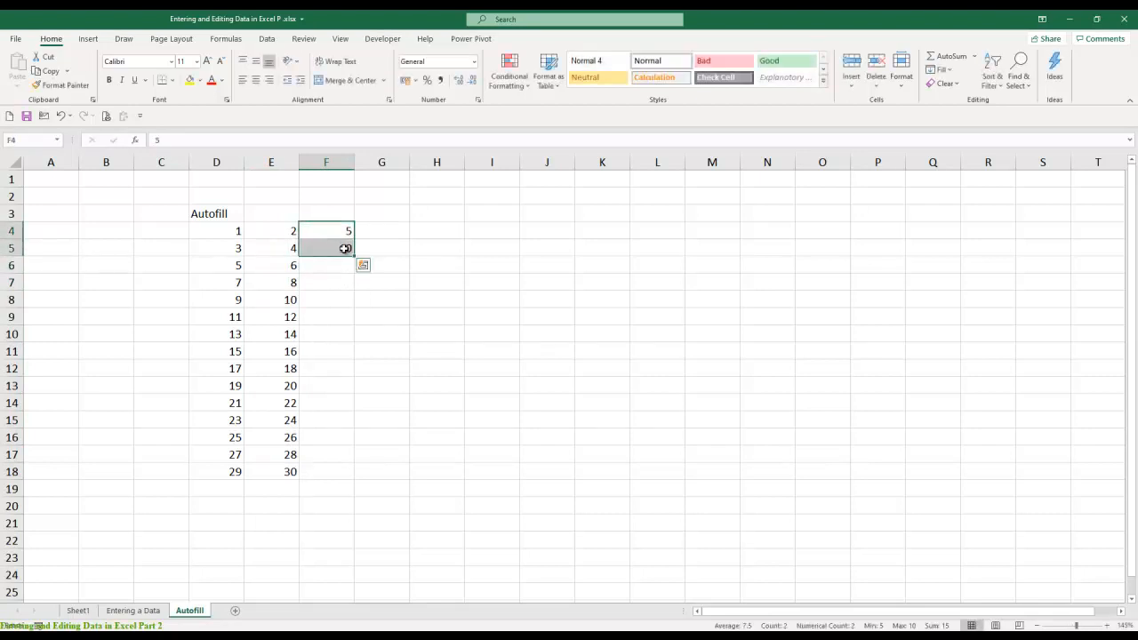
drag(354, 256, 347, 485)
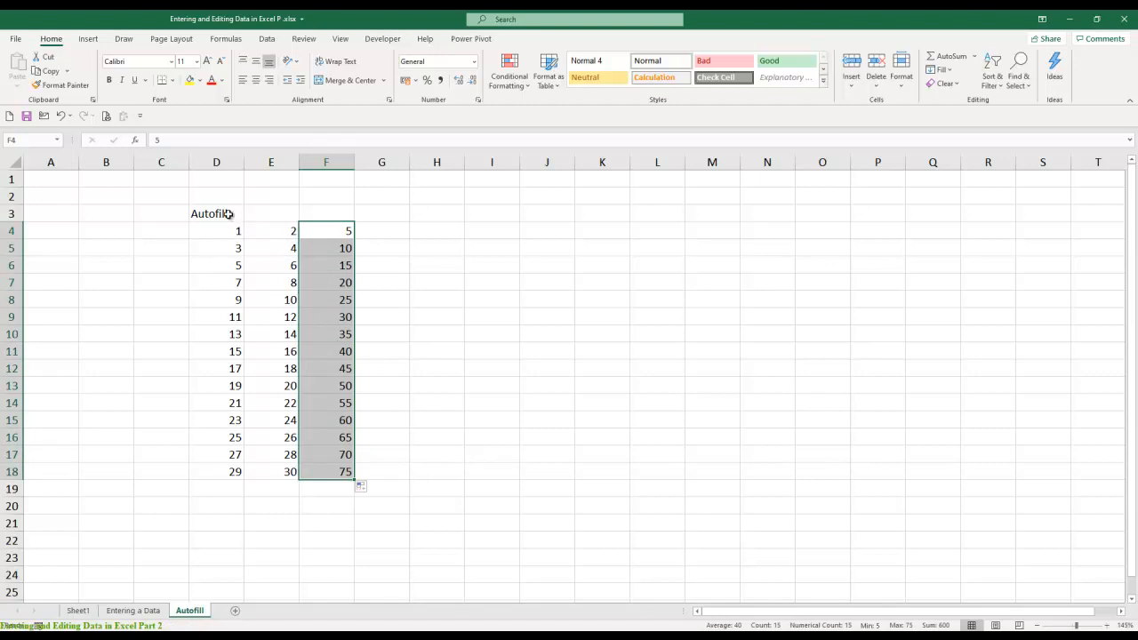
- Merge and center the Autofill heading across D3:F3 above the three series
drag(229, 215, 321, 211)
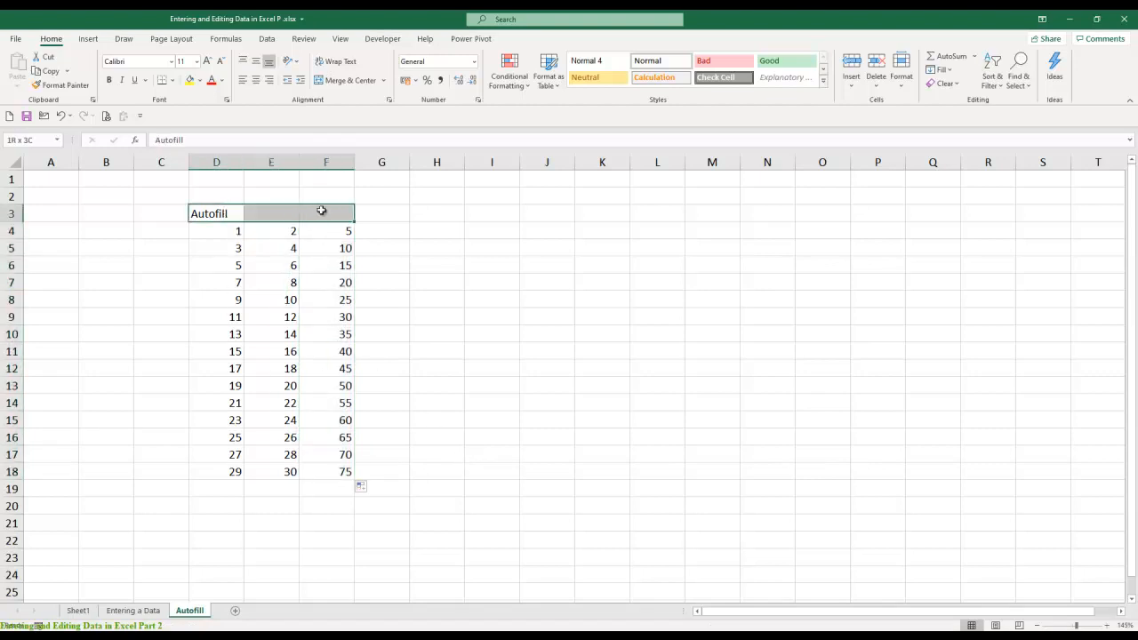
click(348, 79)
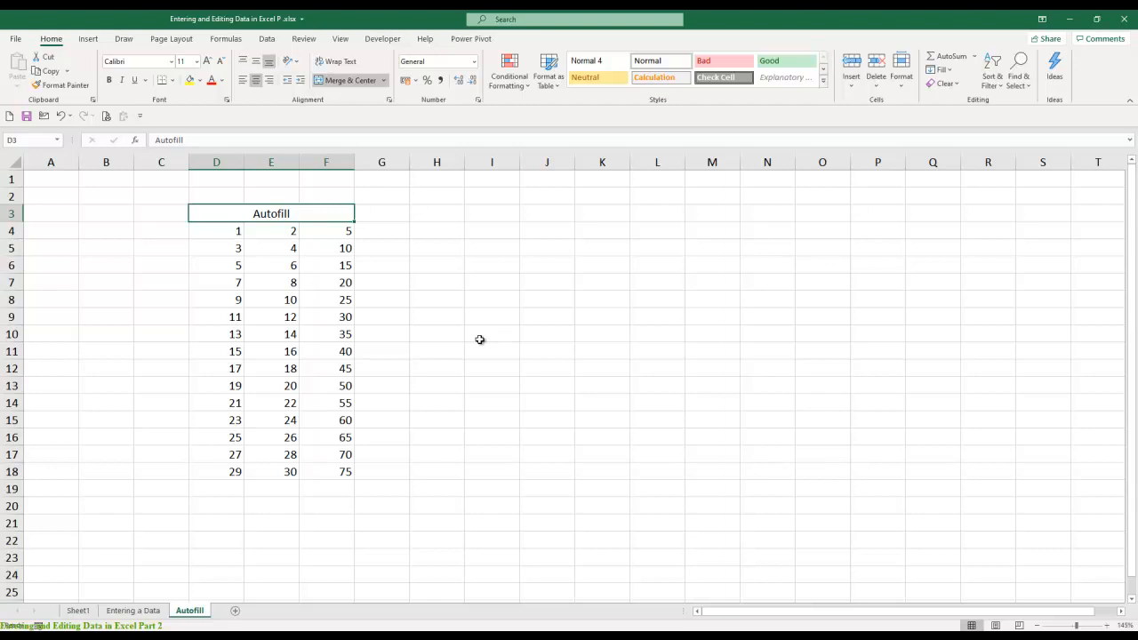
- Enter the heading Fill Series in cell J3
key(Right)
key(Right)
key(Right)
key(Right)
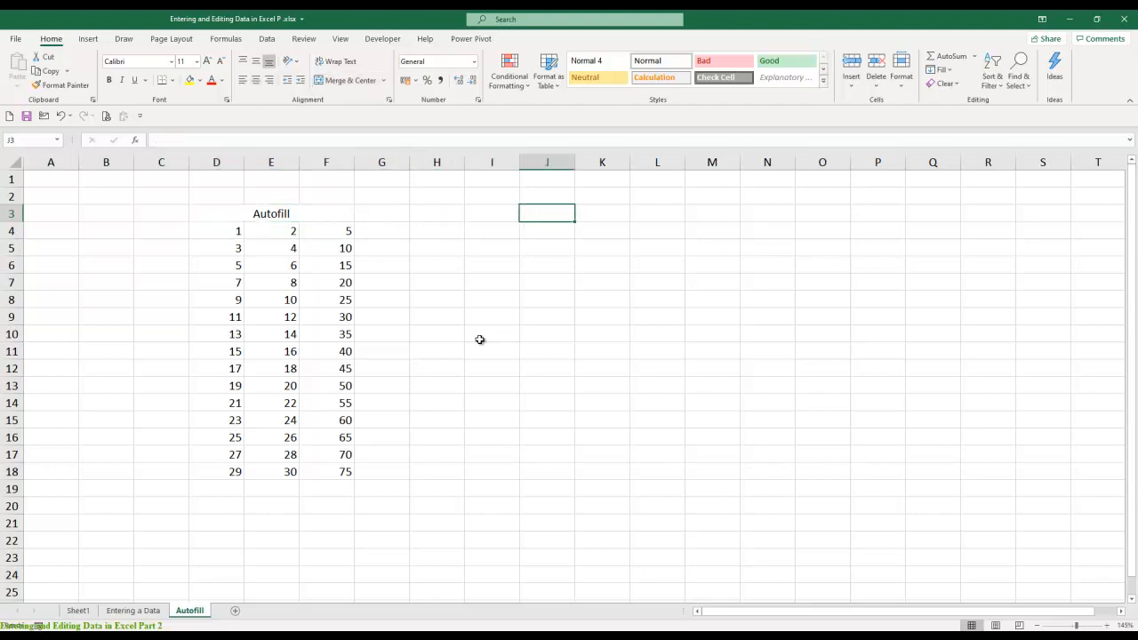
text(Fill Ser)
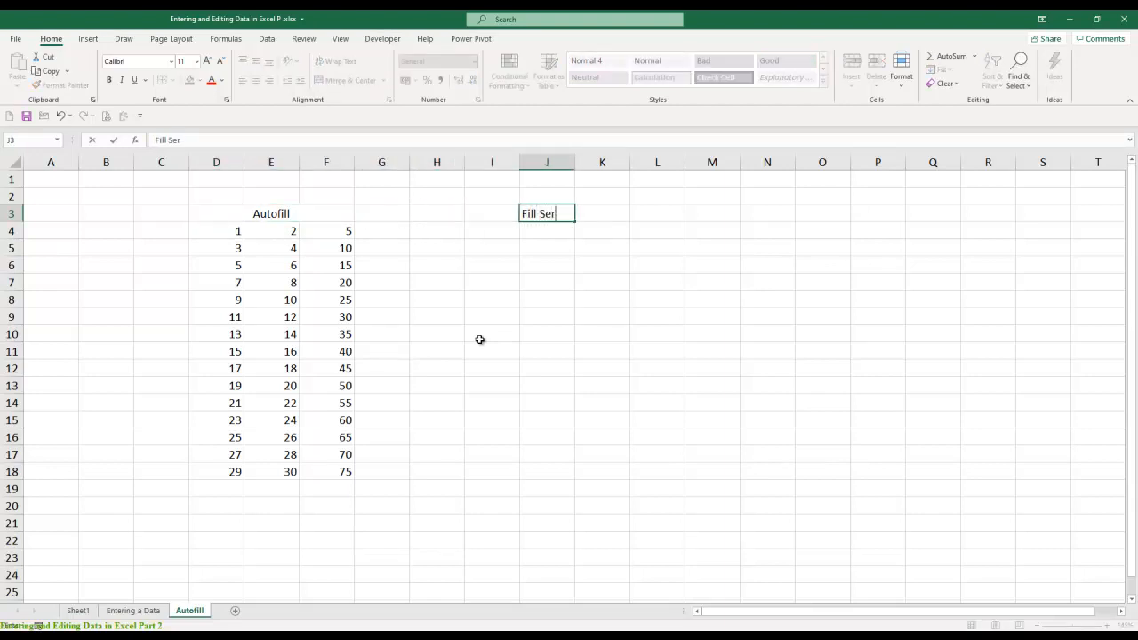
text(ies)
key(Return)
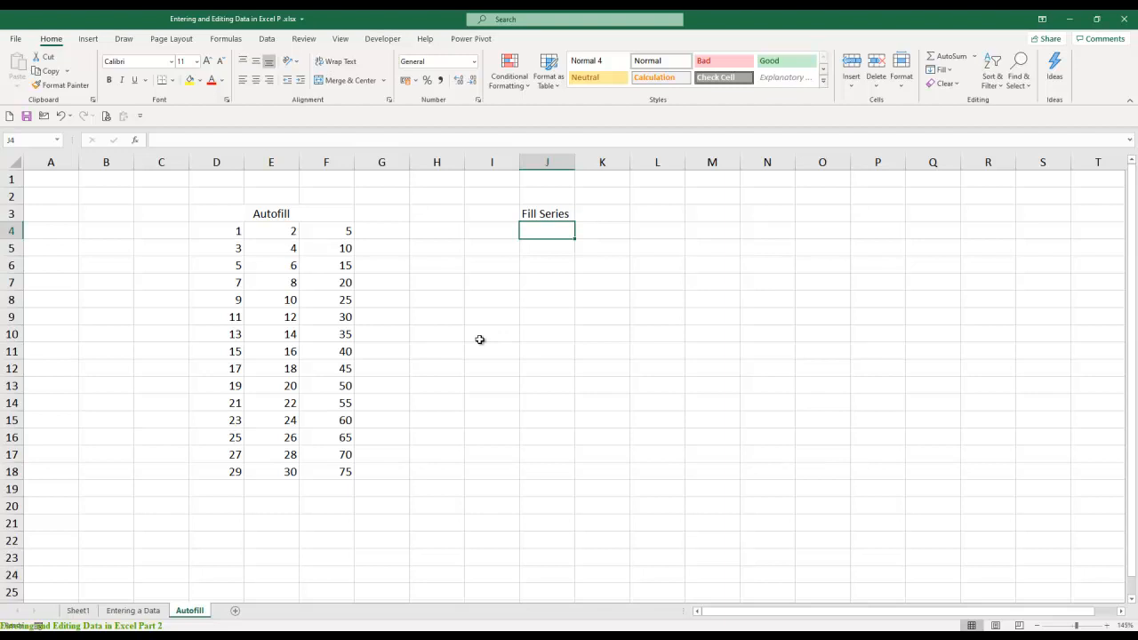
- Enter the codes IS/HR, IS/AD and IS/SA in cells J4 to J6 below the Fill Series heading
text(IS)
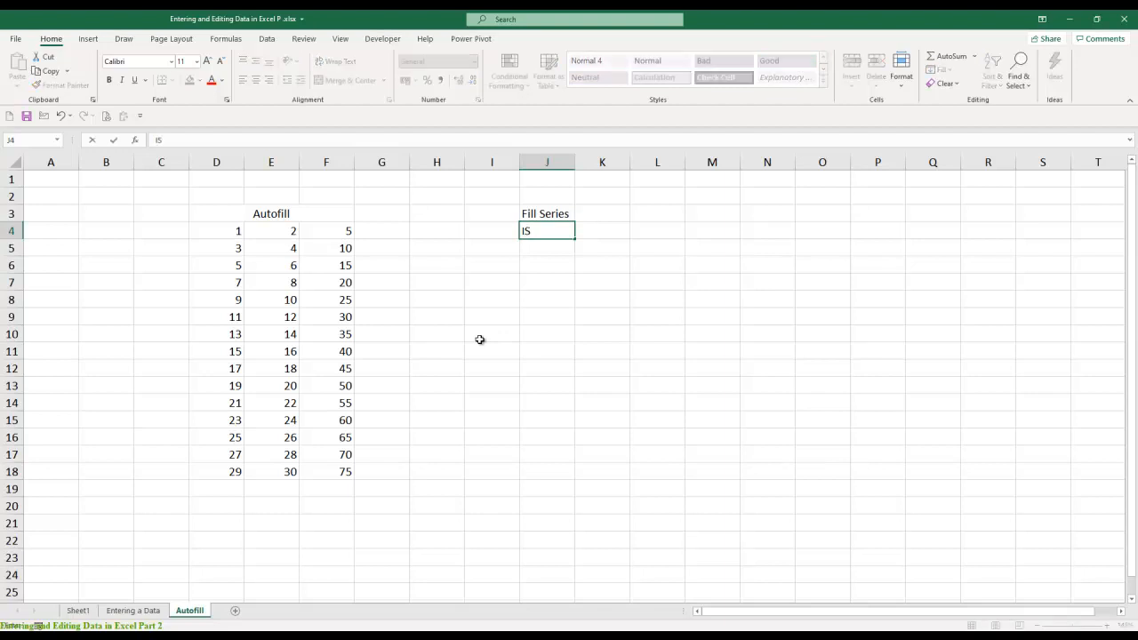
text(/HR)
key(Return)
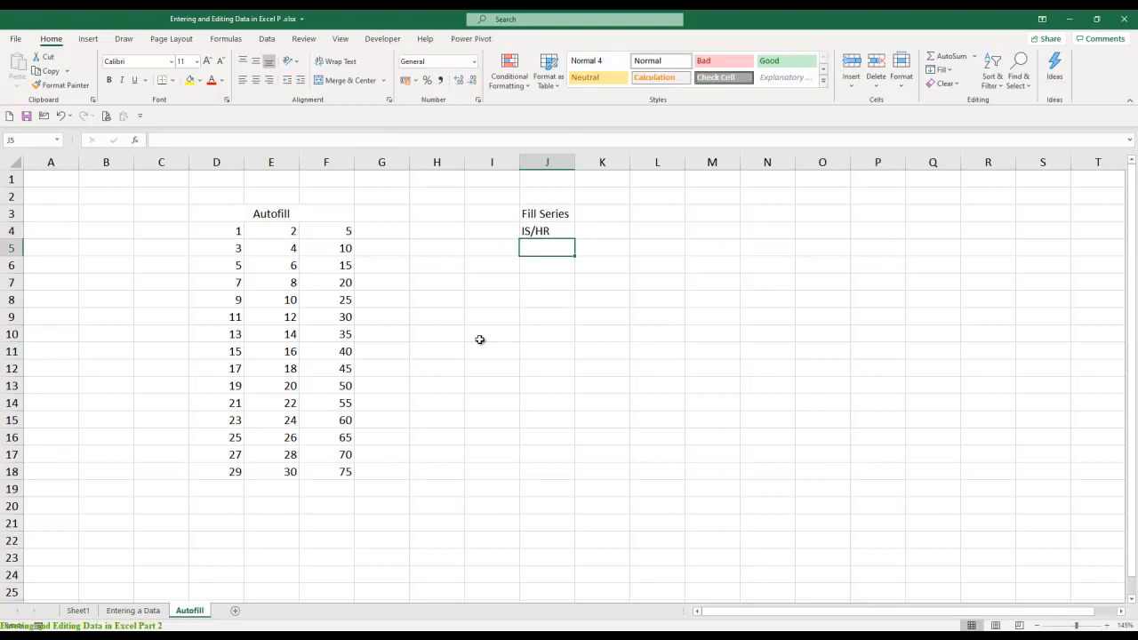
text(I)
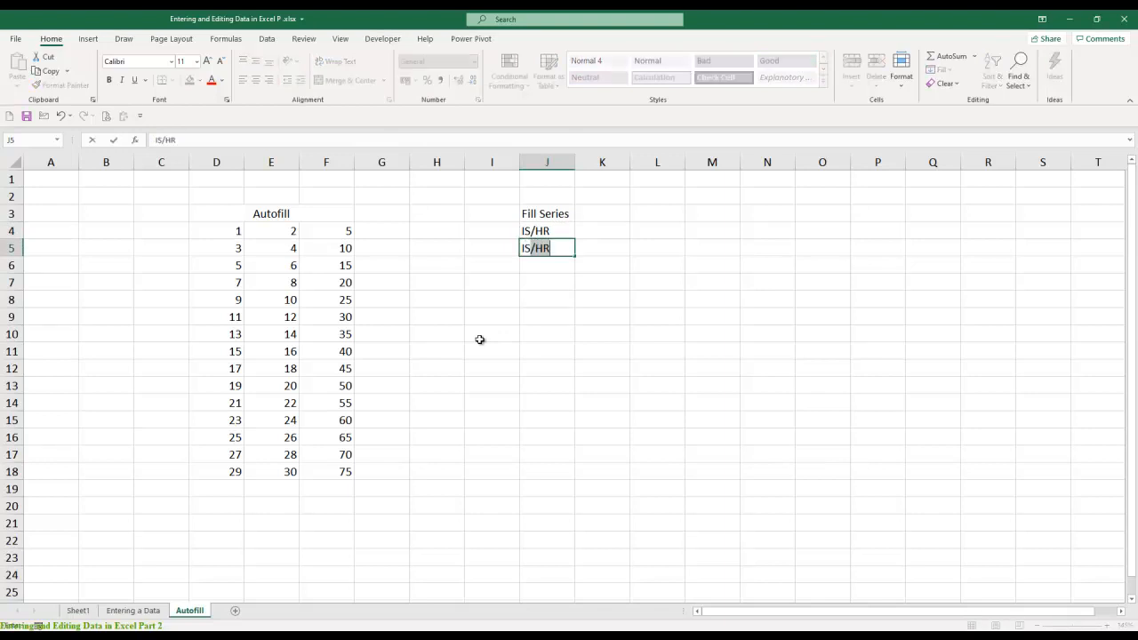
text(S/AD)
key(Return)
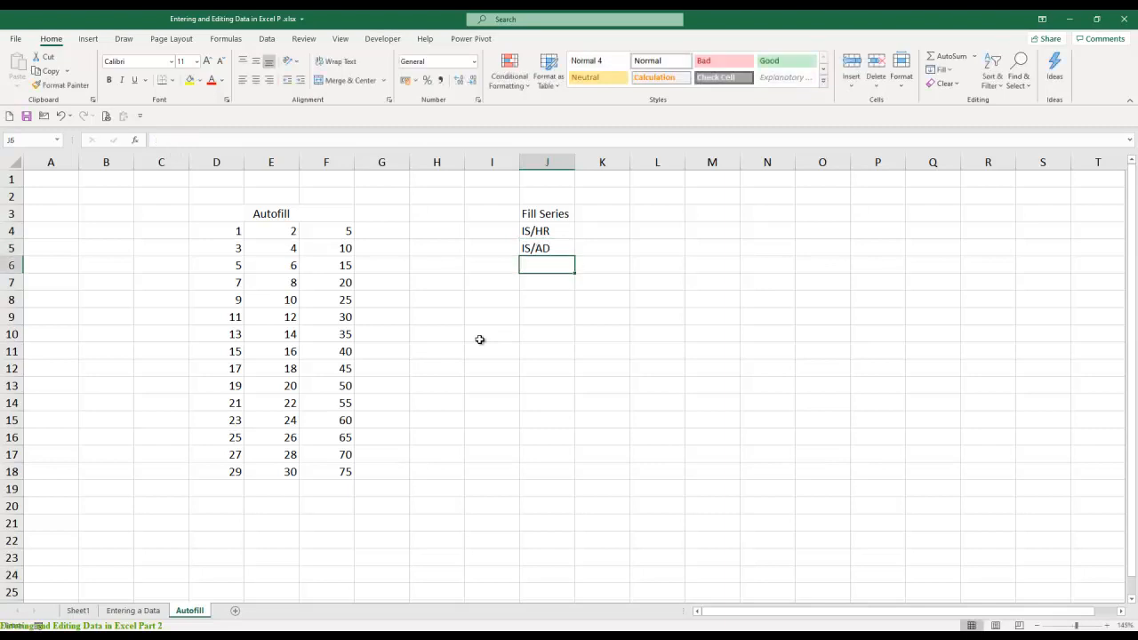
text(IS/Sa)
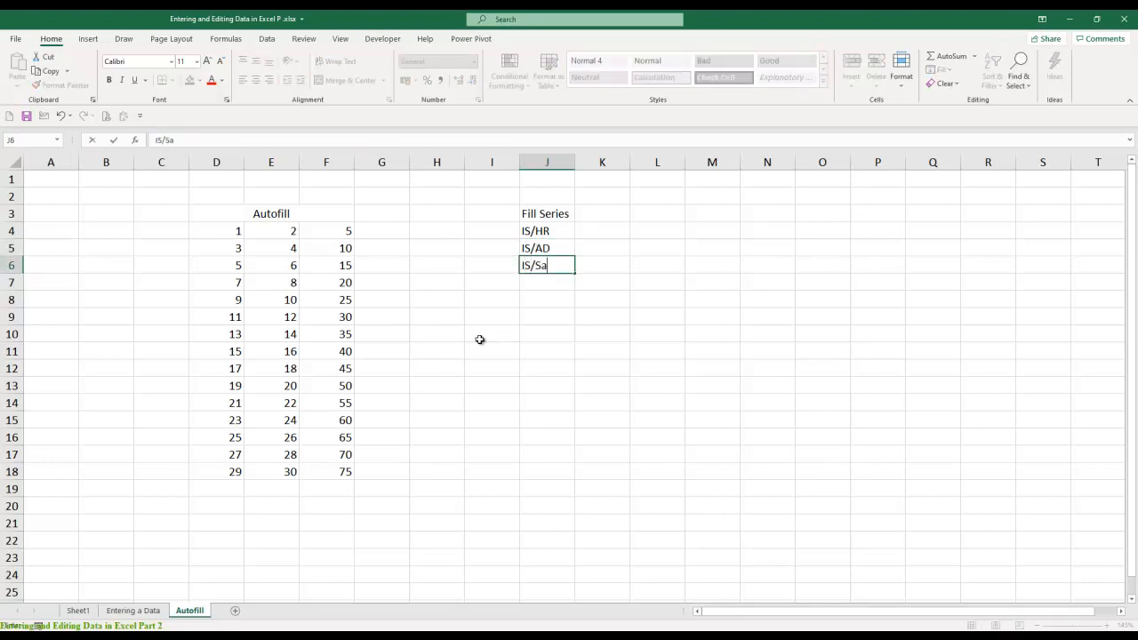
key(BackSpace)
text(a)
key(BackSpace)
text(A)
key(Up)
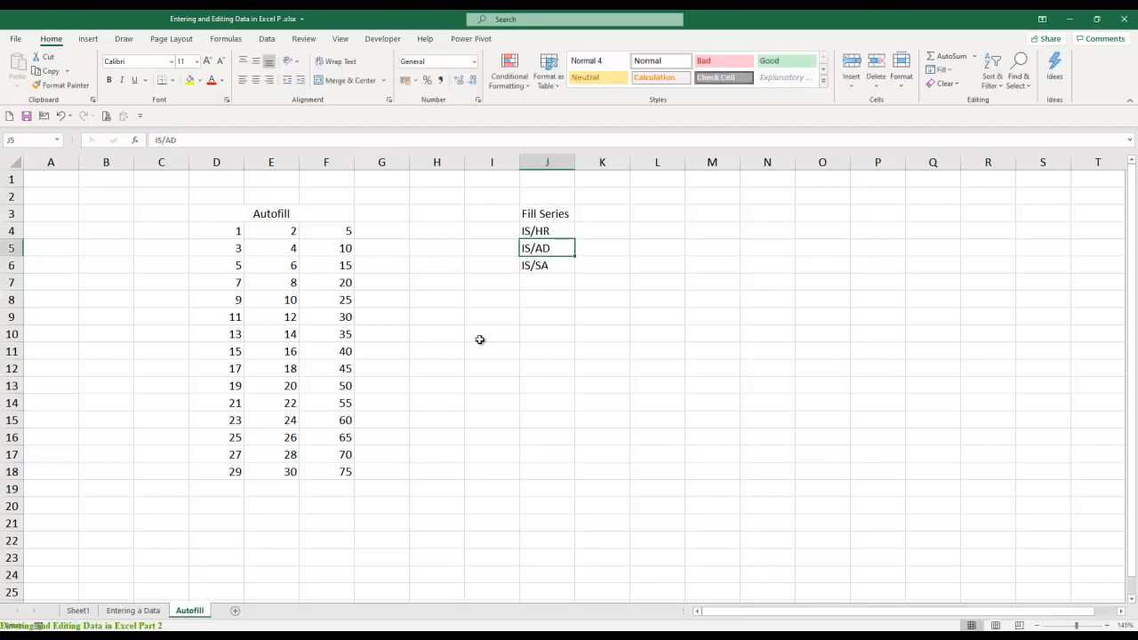
- Enter 0001 in cell K4 beside the IS/HR code
key(Up)
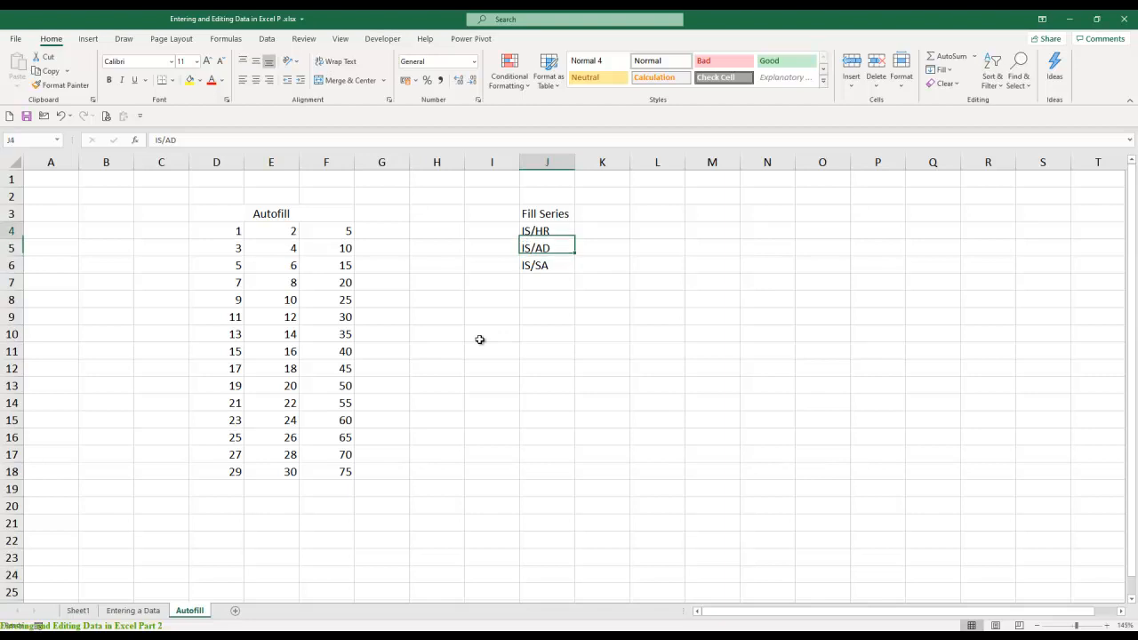
key(Down)
key(Down)
key(Up)
key(Up)
key(Right)
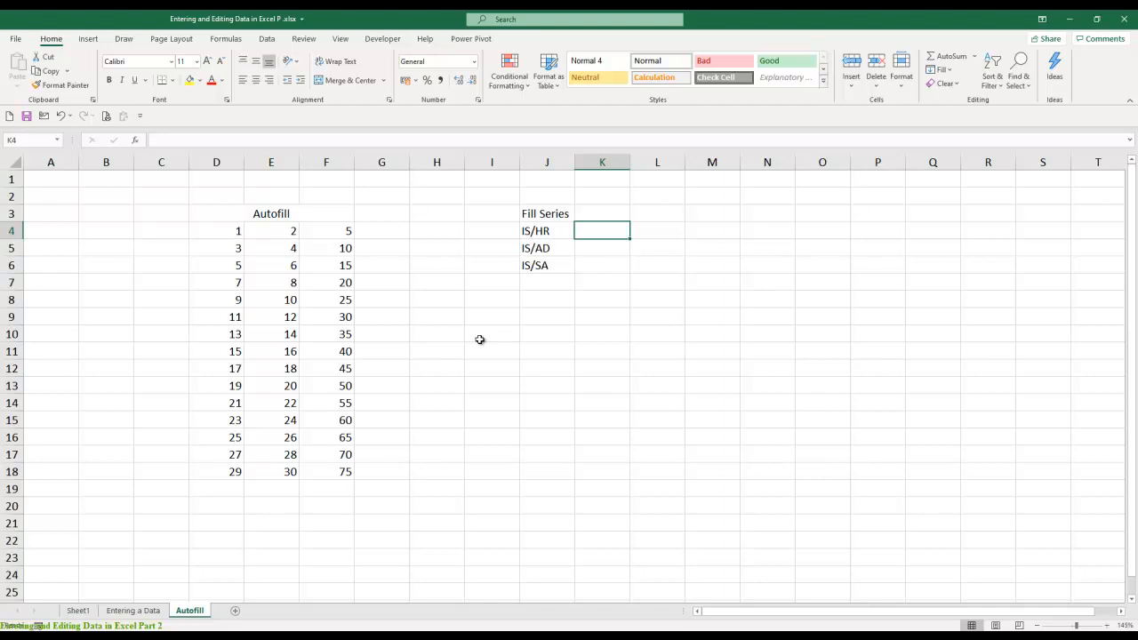
text(0001)
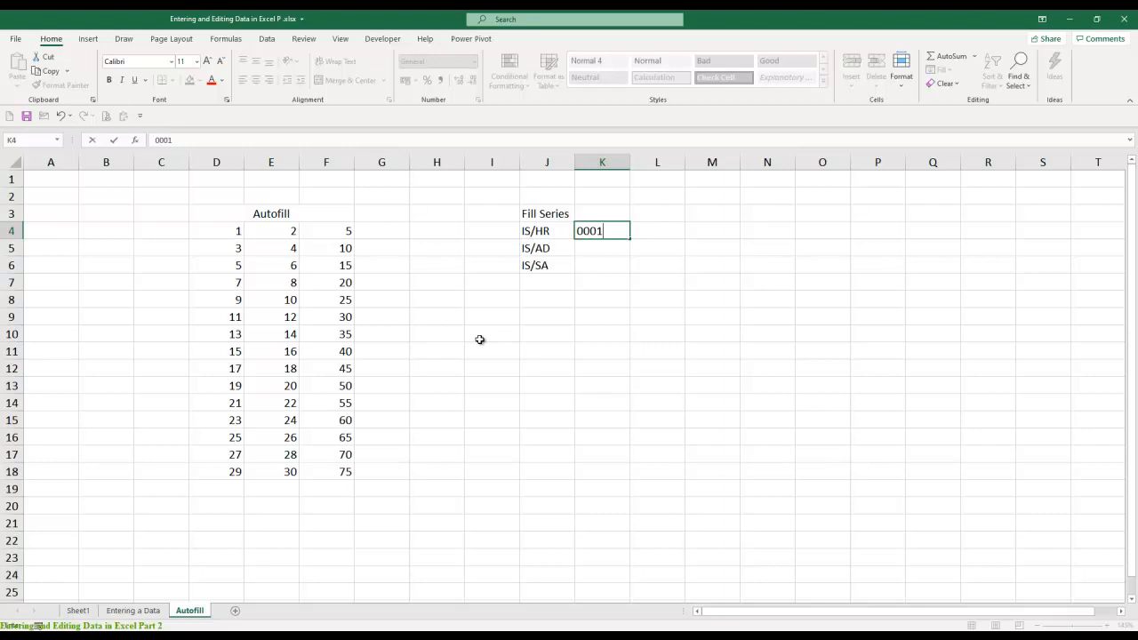
key(Return)
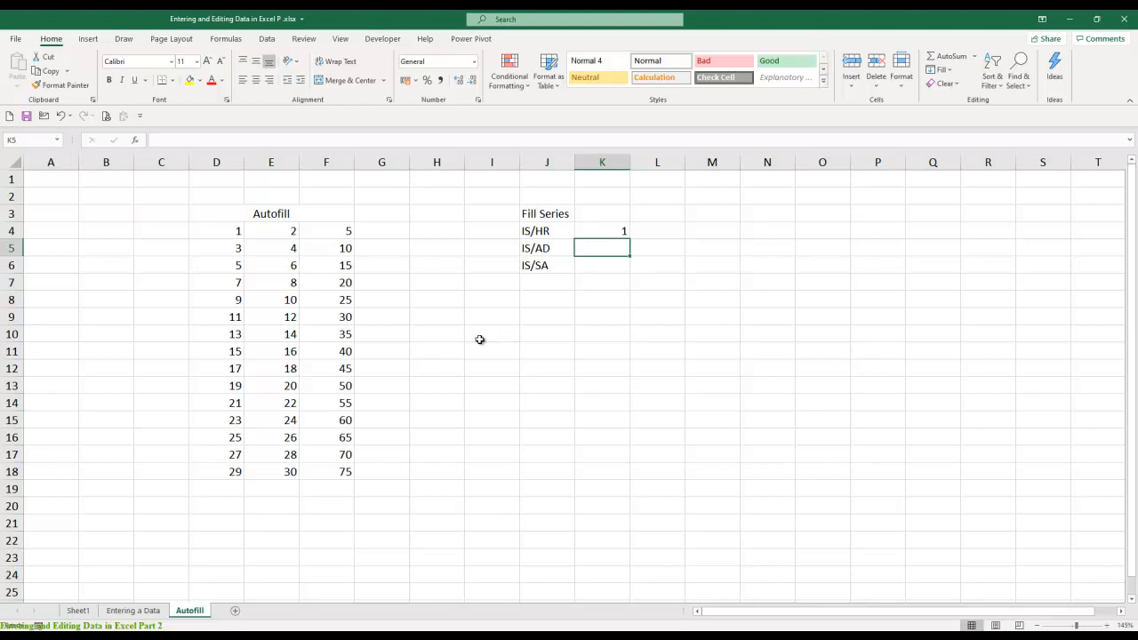
- Replace the entry in cell K4 with 1001
key(Up)
text(10)
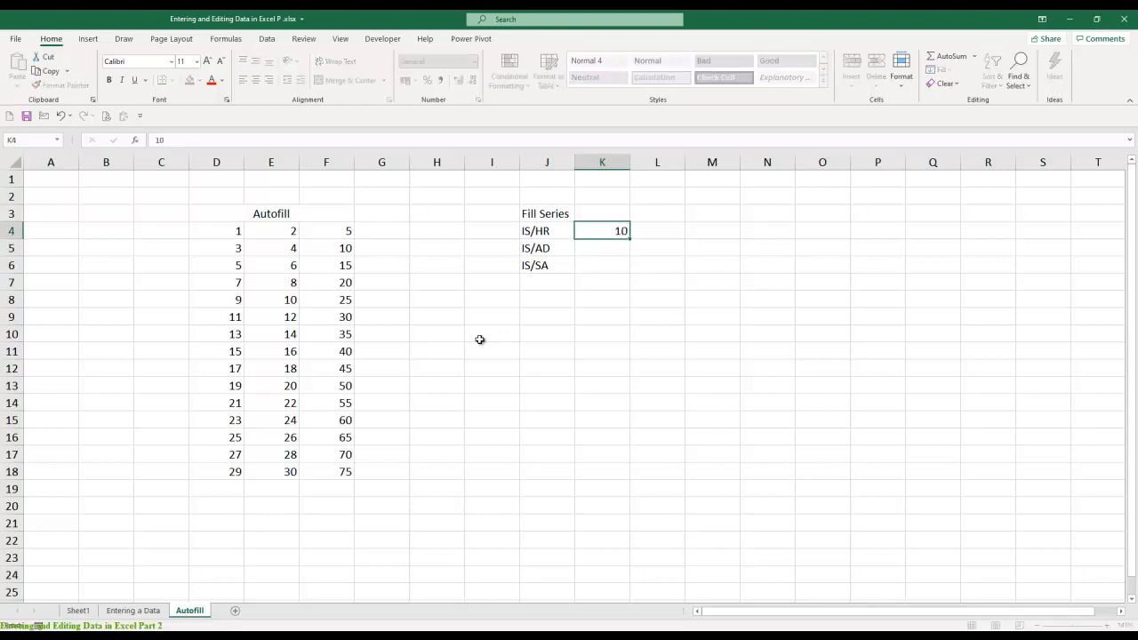
key(Return)
key(Up)
key(Return)
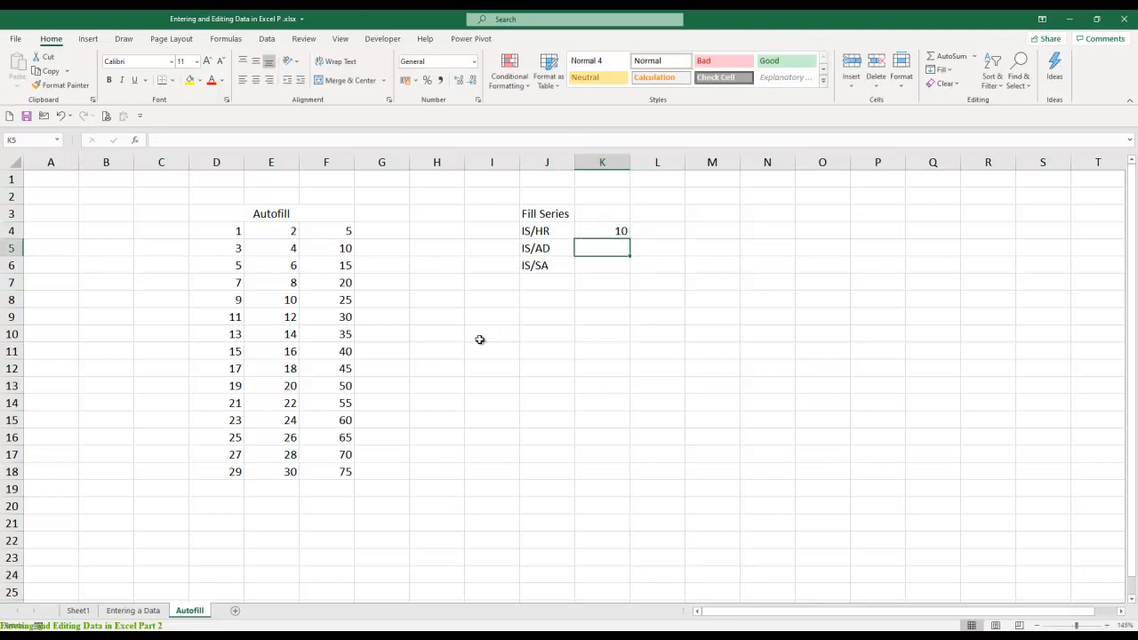
key(Up)
text(1001)
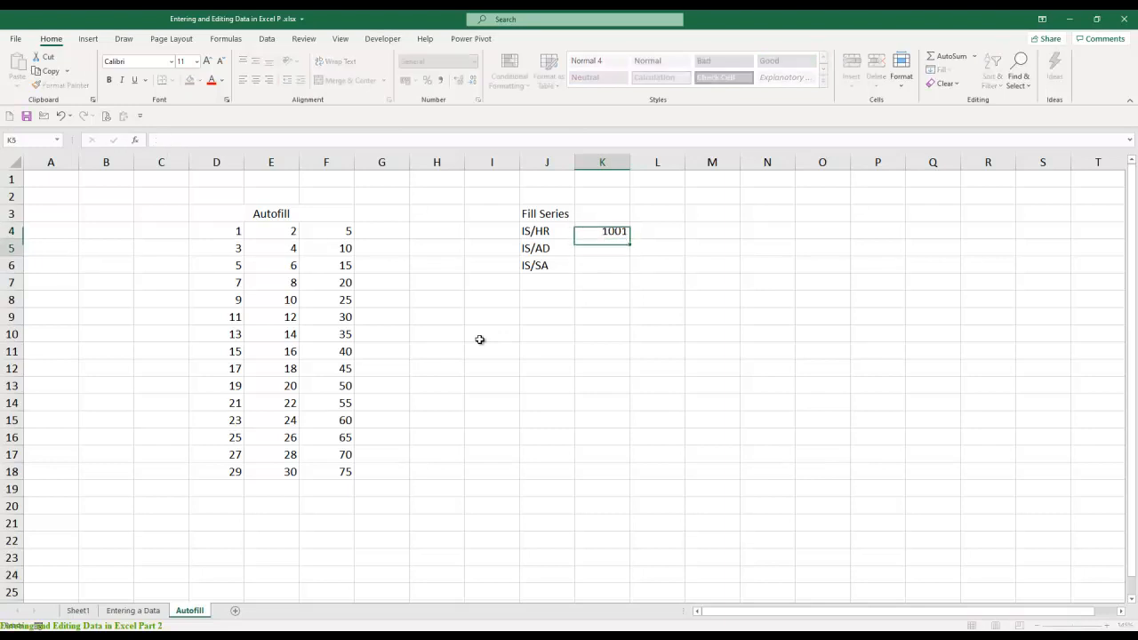
key(Return)
- Enter 10001 in cell K5 beside the IS/AD code and overwrite it with 00001
text(100)
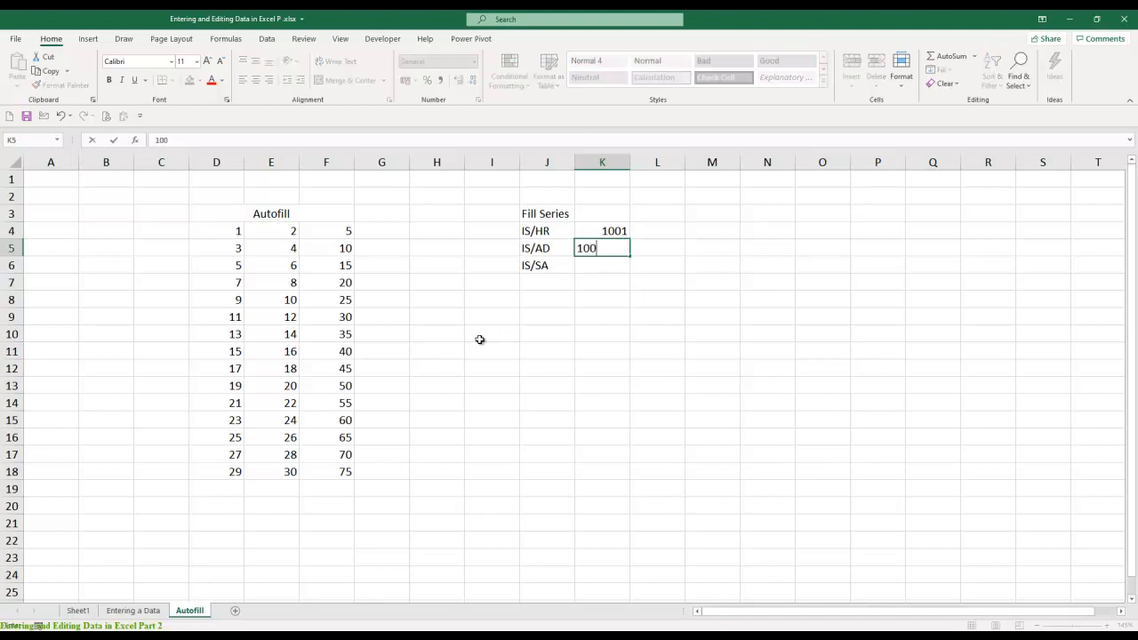
text(01)
key(Return)
key(Up)
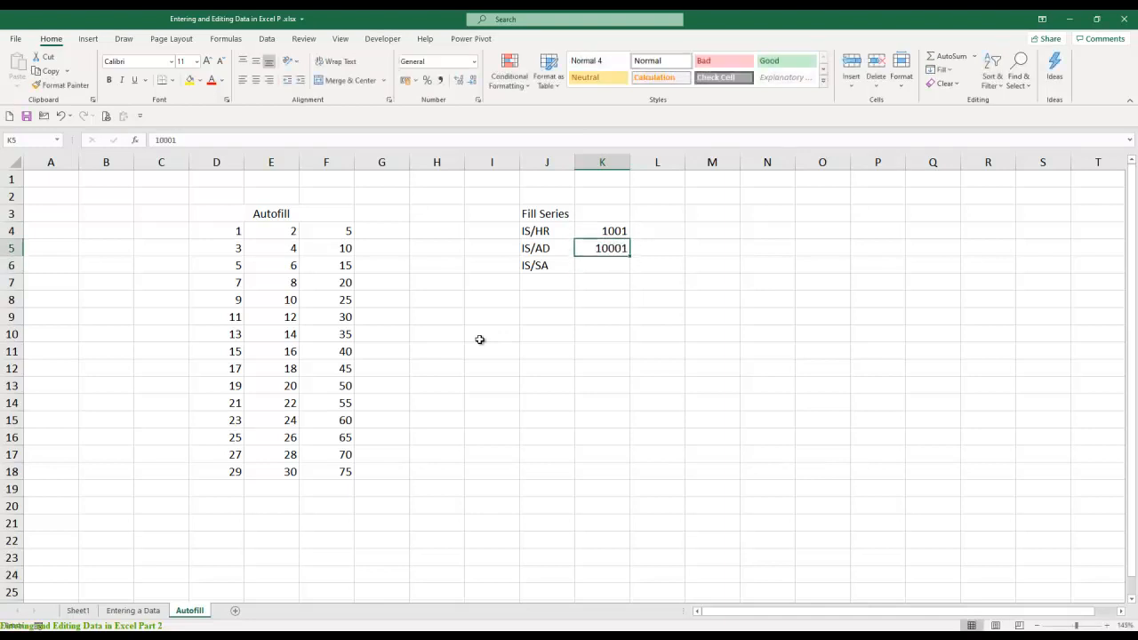
text(00001)
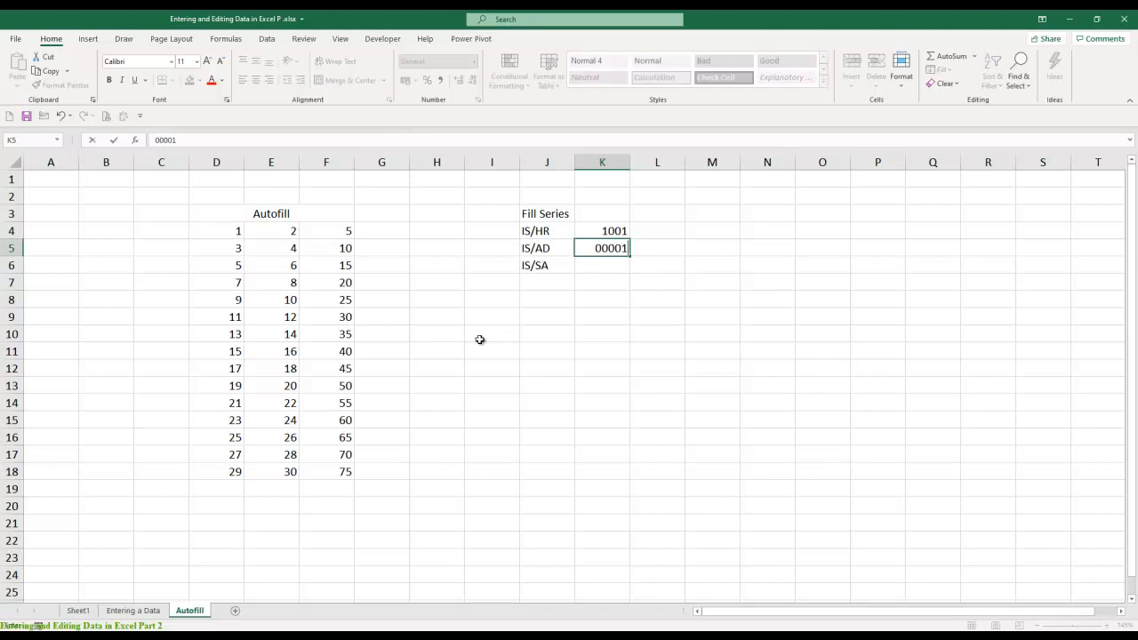
key(Return)
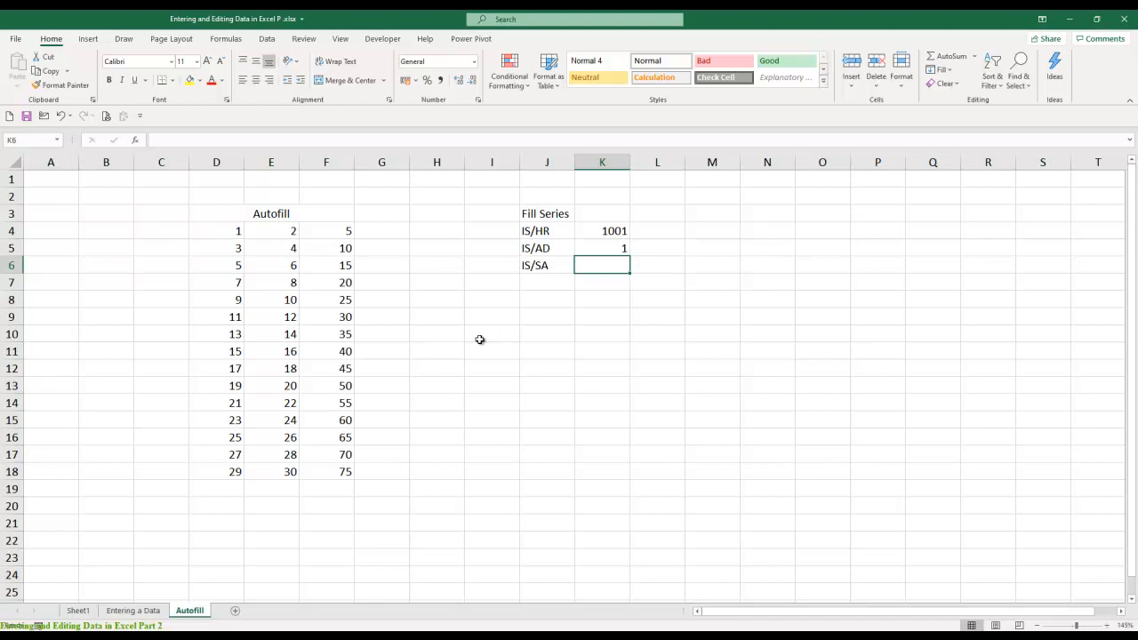
- Move the Fill Series heading from cell J3 to cell M3
key(Up)
key(Up)
key(Up)
key(Up)
key(Left)
key(Down)
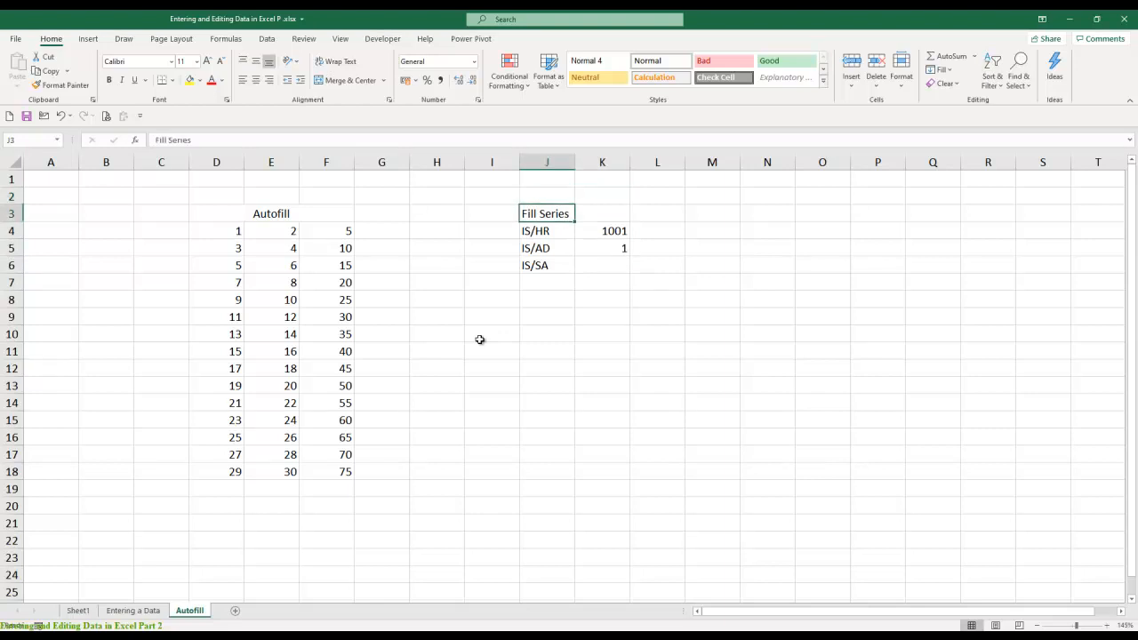
key(ctrl+x)
key(Right)
key(Right)
key(Right)
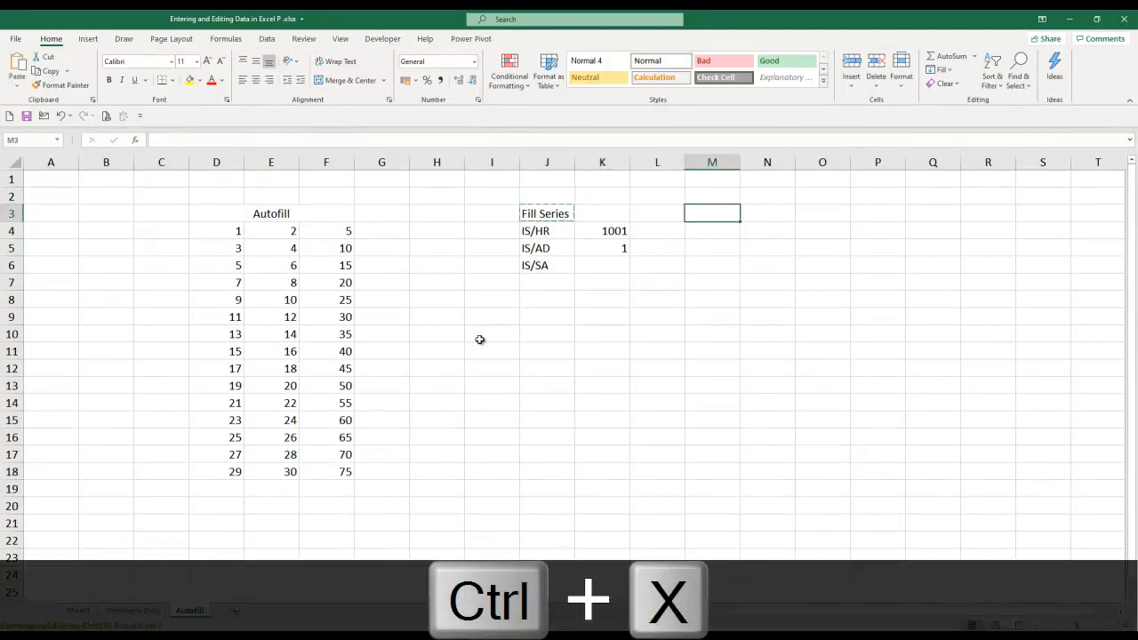
key(ctrl+v)
- Enter the text Home Tab - Fill - Series in cell N3 beside the moved heading
key(Right)
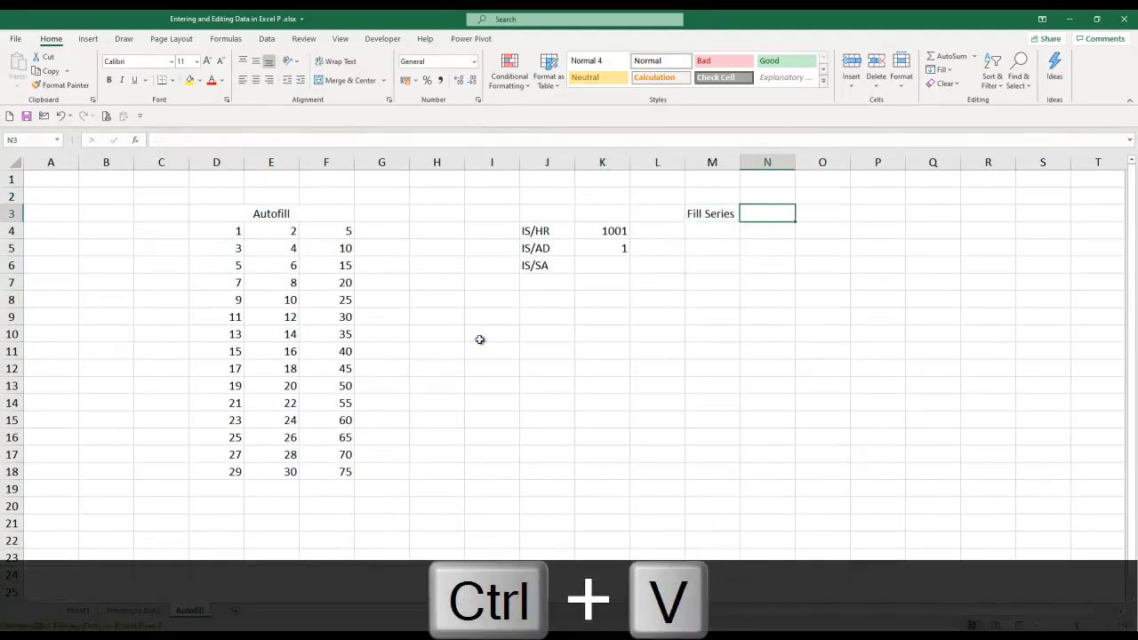
text(Home Ta)
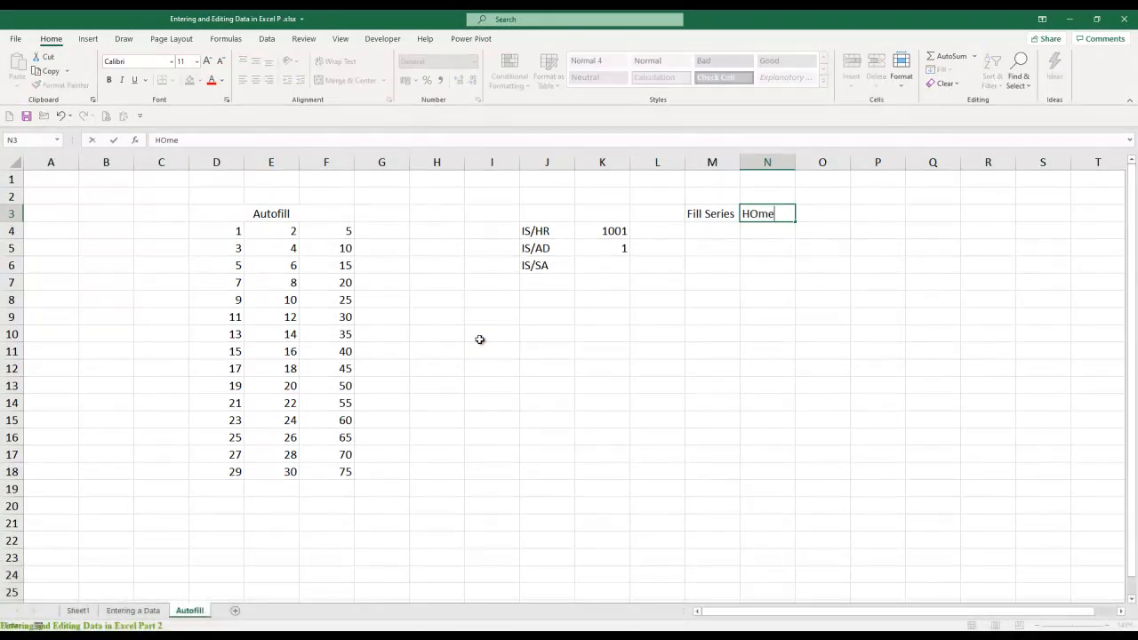
text(n)
key(BackSpace)
text(b - Fill - Serei)
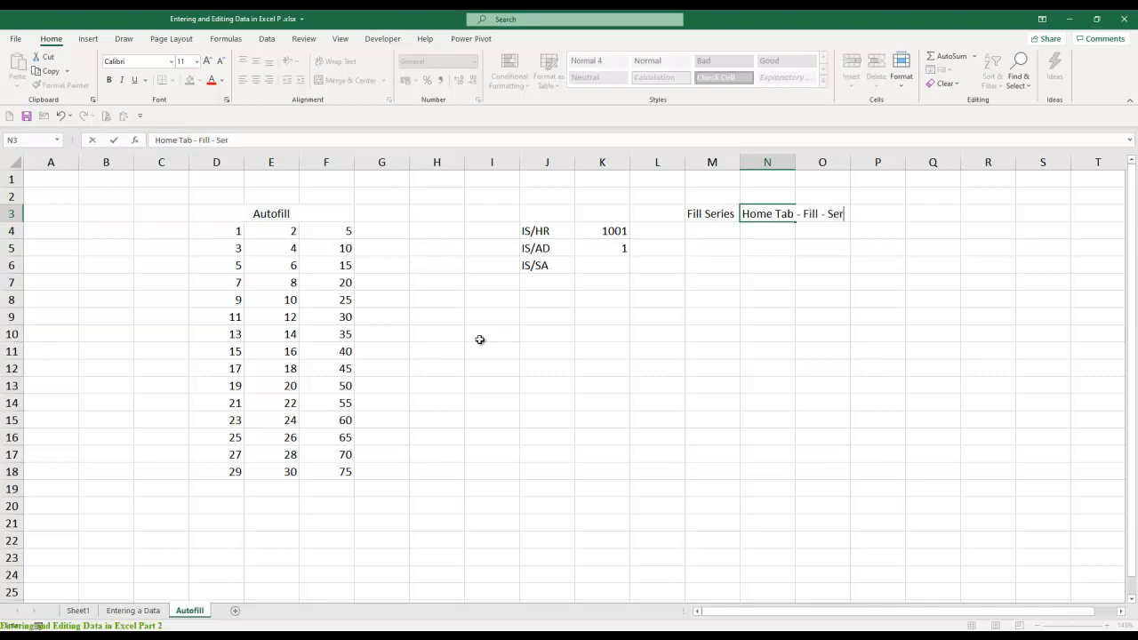
key(BackSpace)
key(BackSpace)
text(ies)
key(Return)
- Enter the shortcut note Alt E I S in cell N4 and the version 2003 in cell O4
text(A)
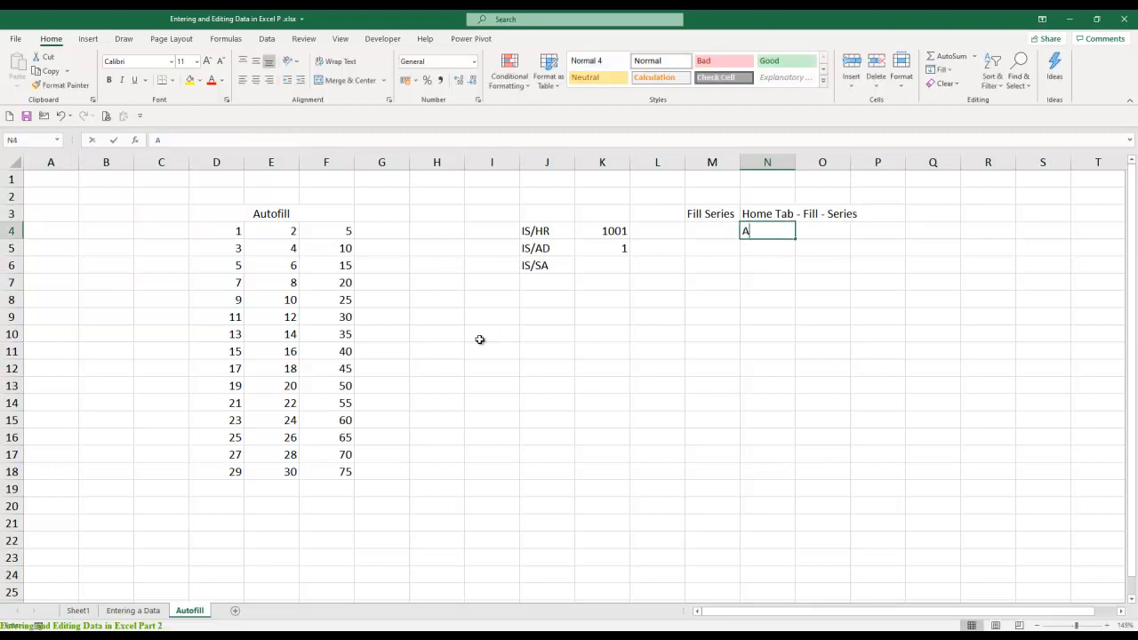
text(lt E I S)
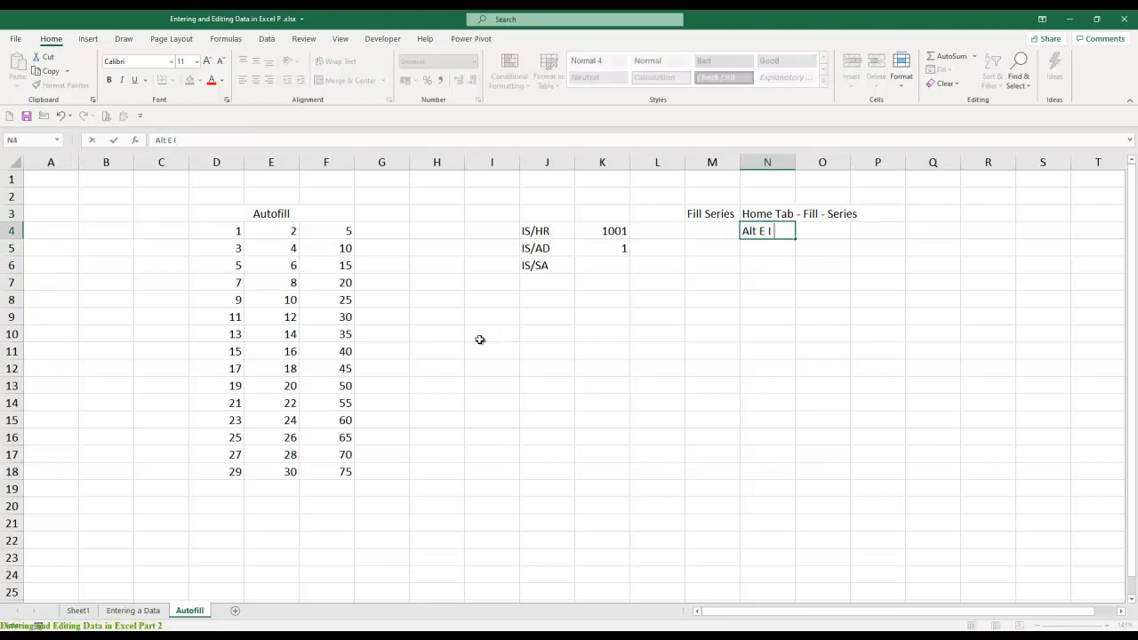
key(Tab)
text(2003)
key(Return)
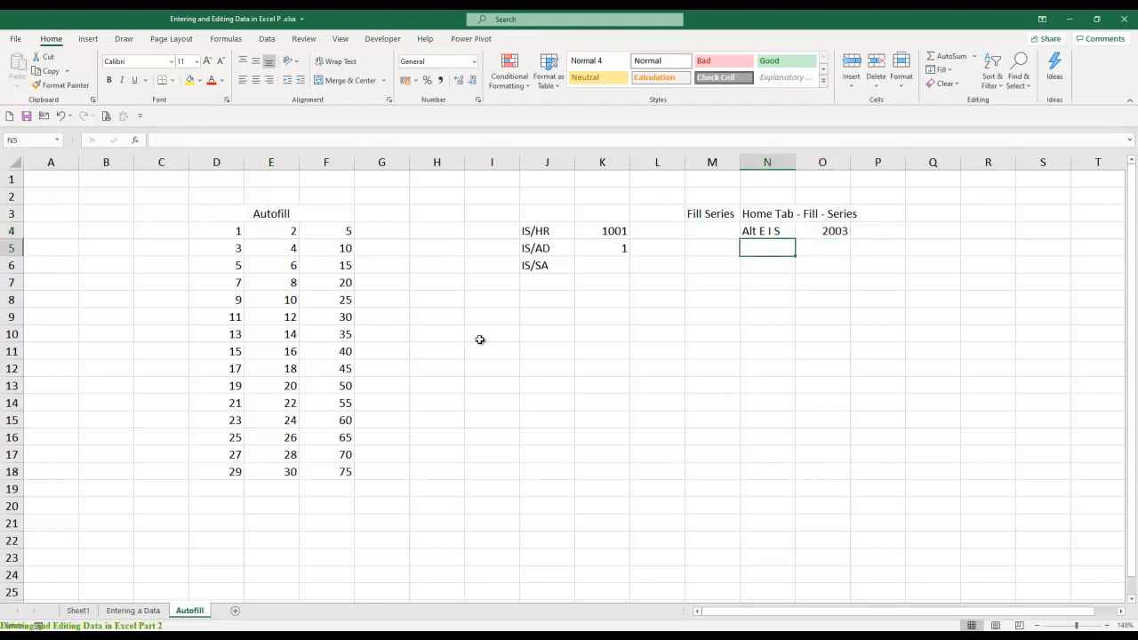
- Enter the shortcut note Alt H FI S in cell N5
text(Alt H)
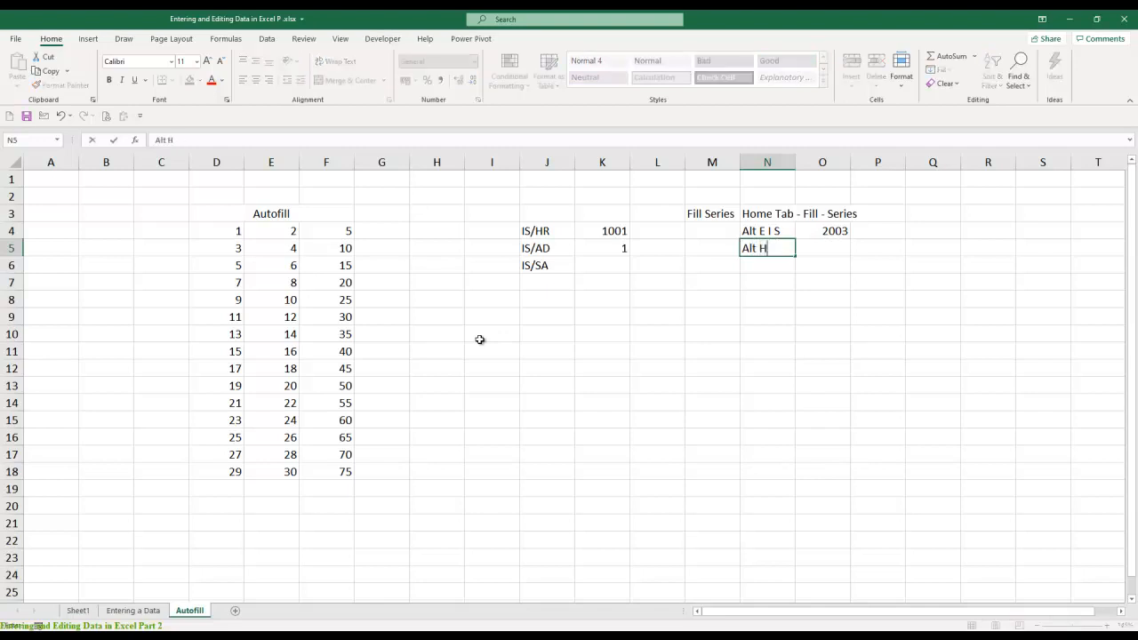
text( FI S)
key(Return)
- Enter Drop Down in cell P4 and autofit column P to the width of that text
key(Up)
key(Right)
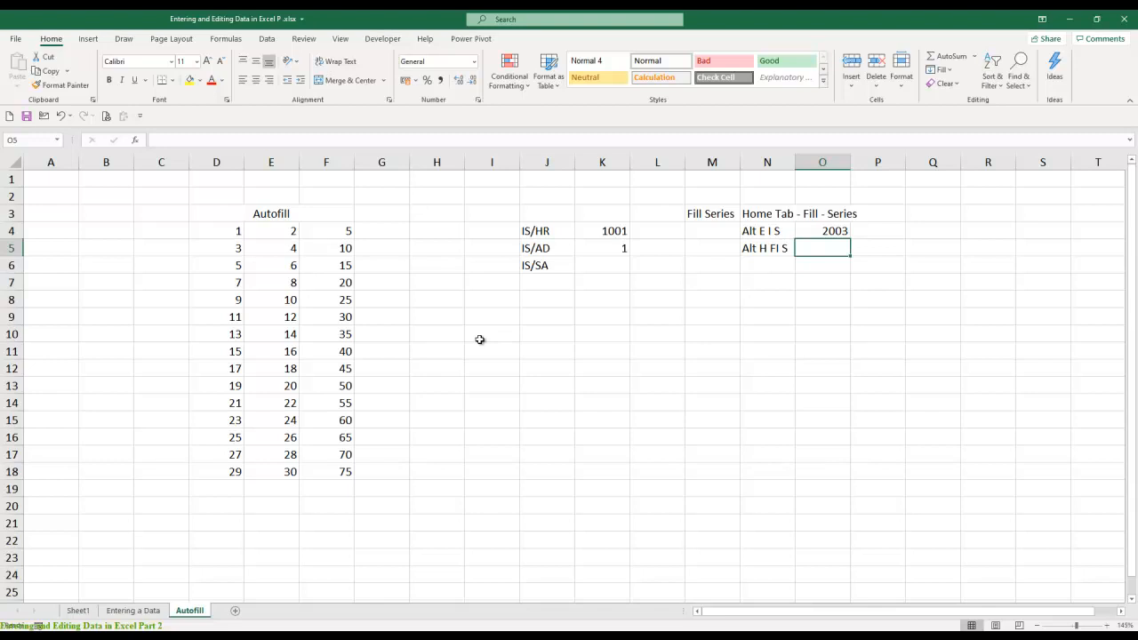
key(Up)
key(Right)
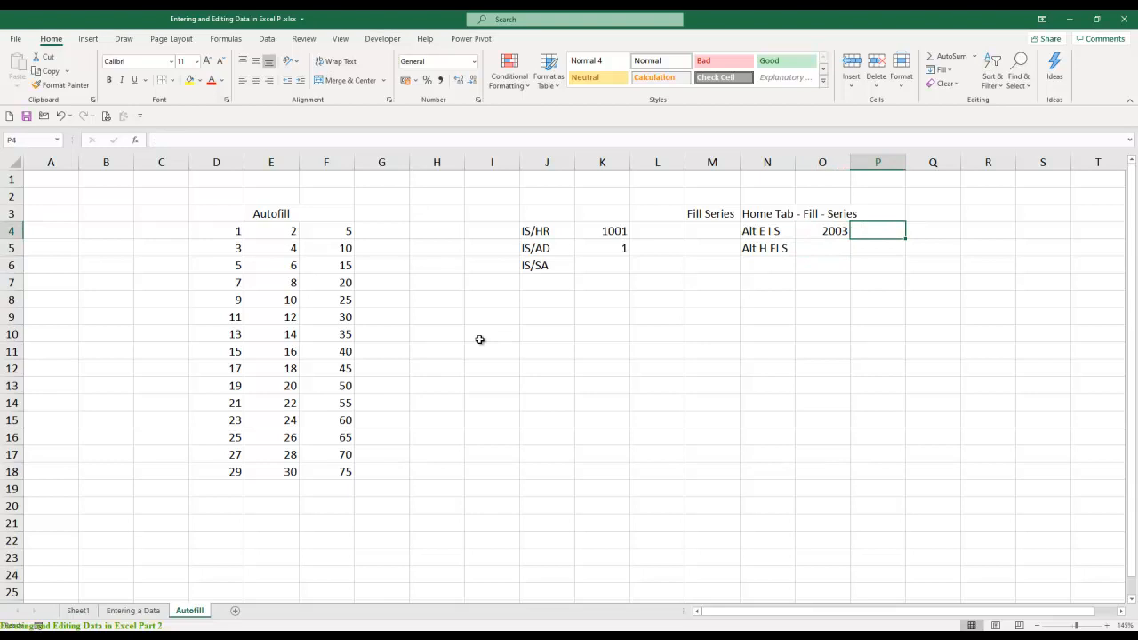
text(Dro)
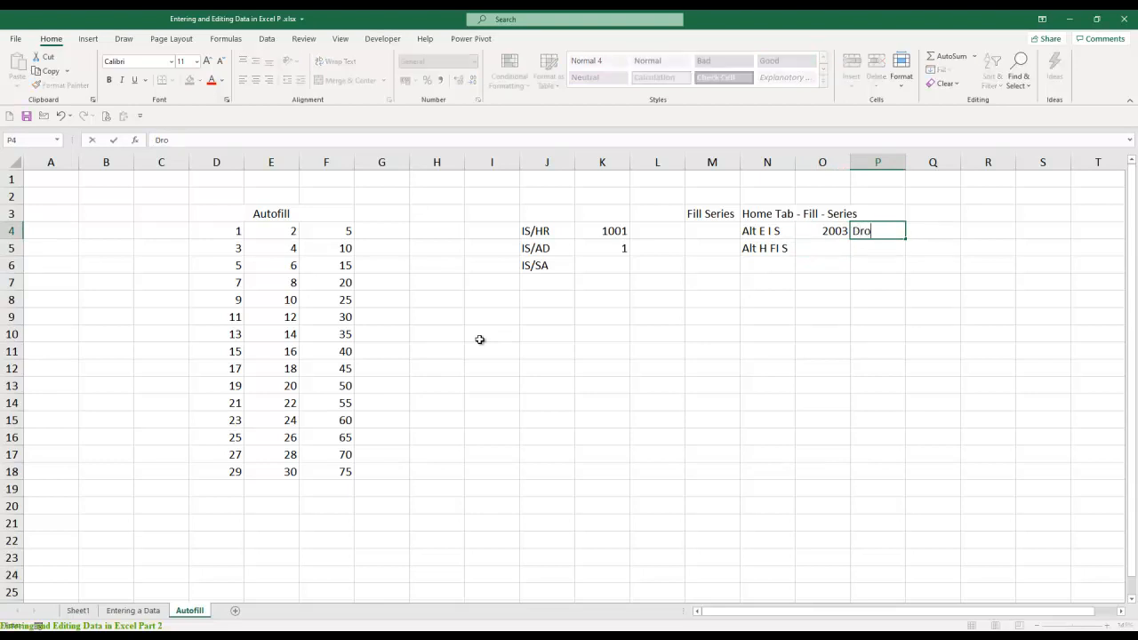
text(p Down)
key(alt+o)
key(alt+c)
key(alt+a)
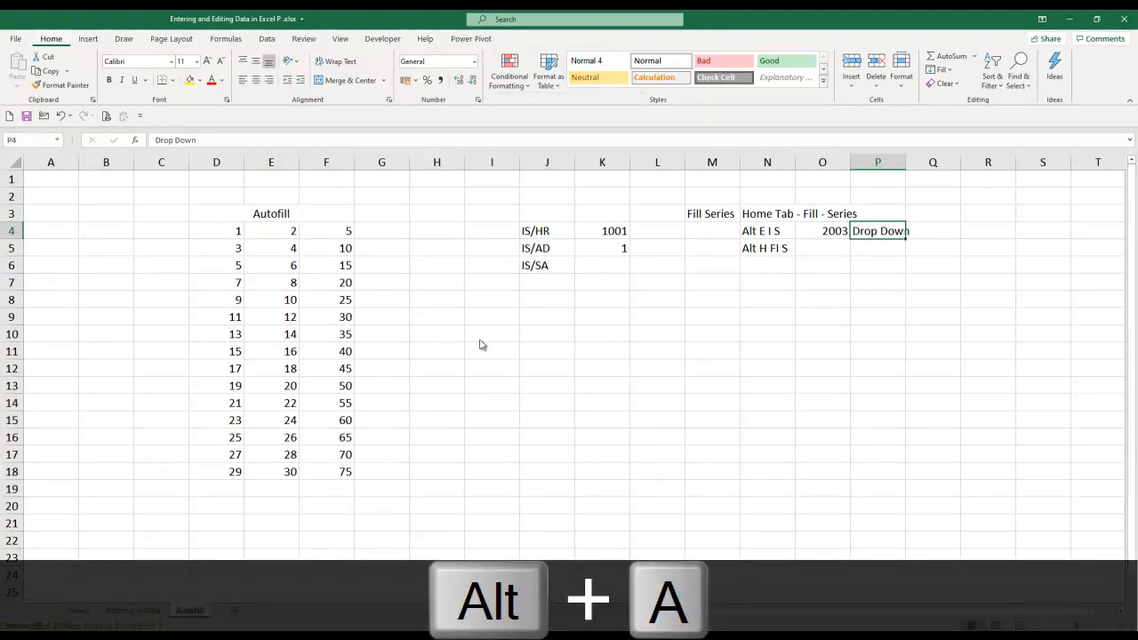
- Enter the version 2007 in cell O5 beside the Alt H FI S note
key(Down)
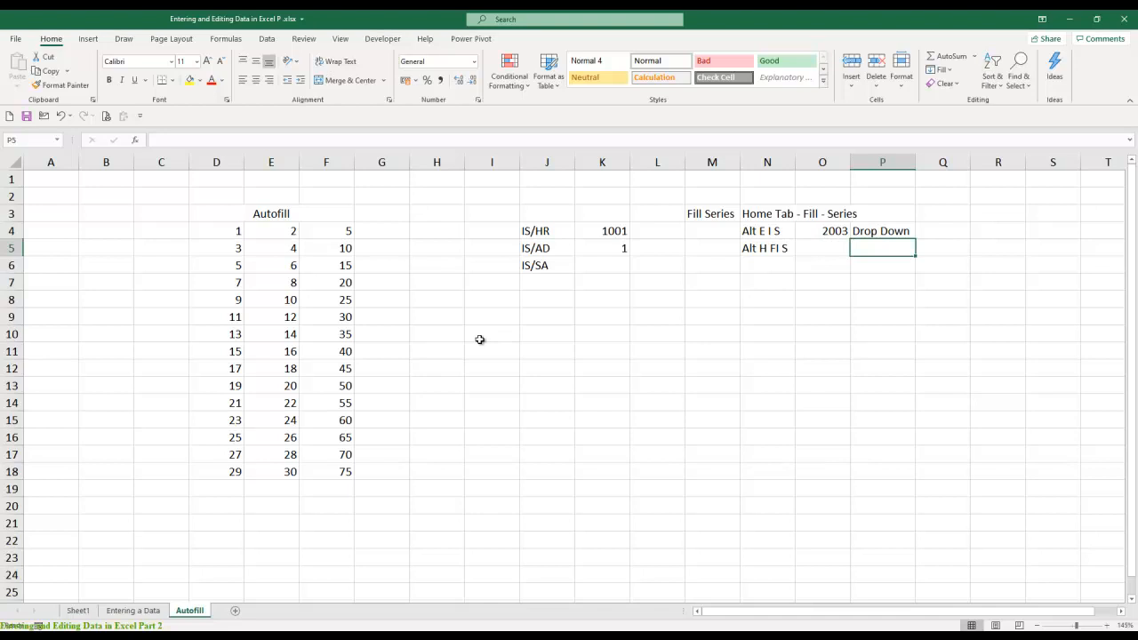
key(Left)
text(200)
key(Return)
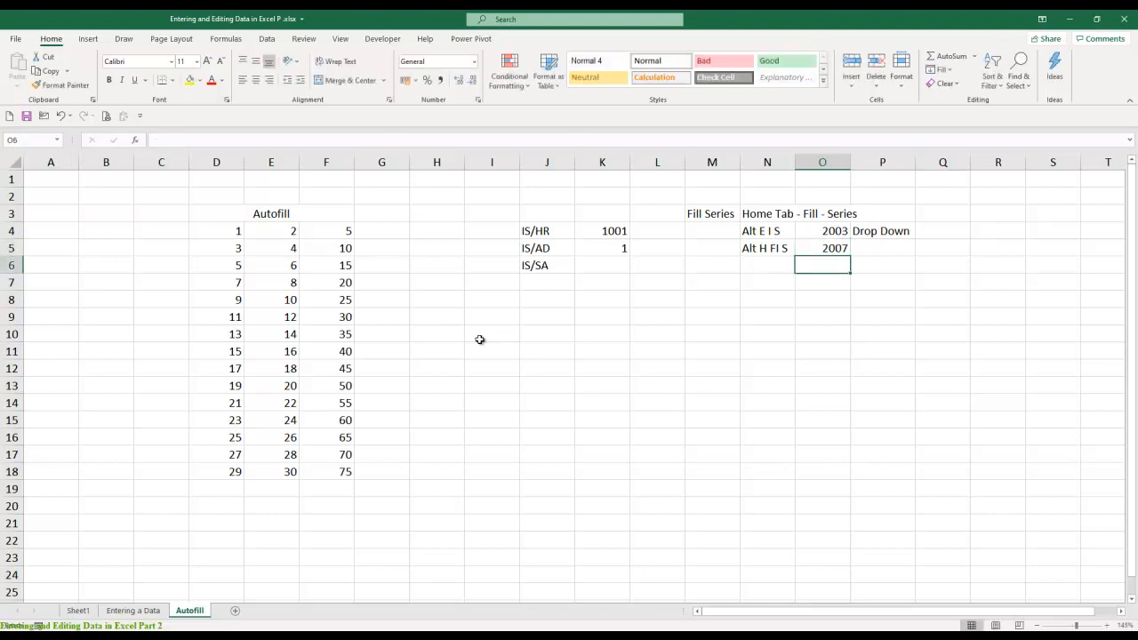
- Enter the label Ribbon in cell P5 beside the version 2007
key(Up)
key(Right)
text(Row)
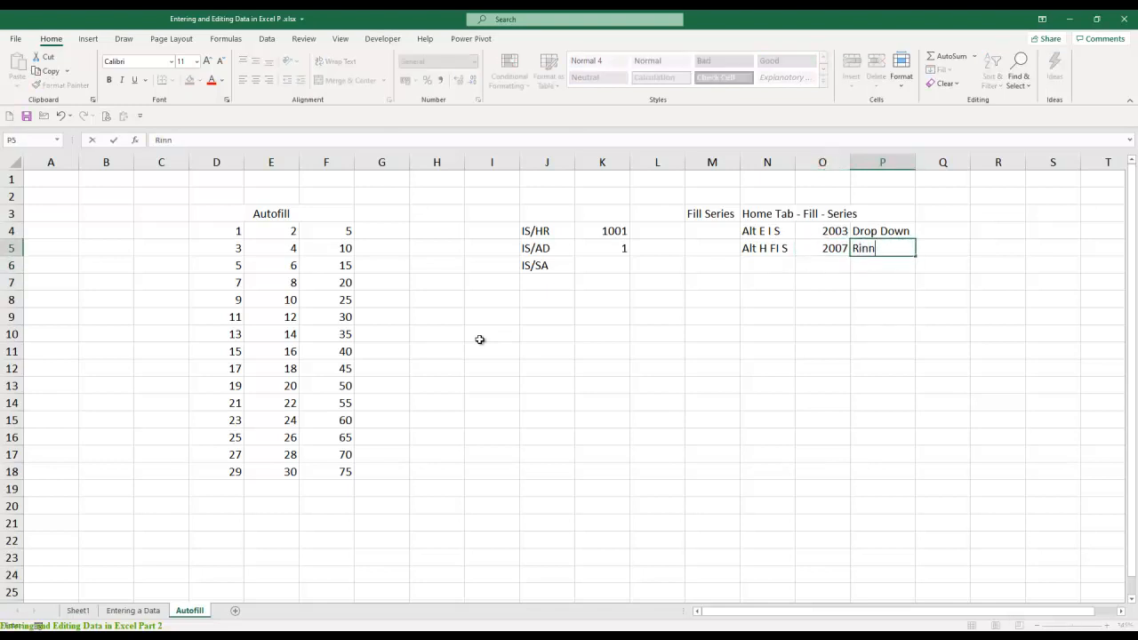
key(BackSpace)
key(BackSpace)
text(ibbon)
key(Return)
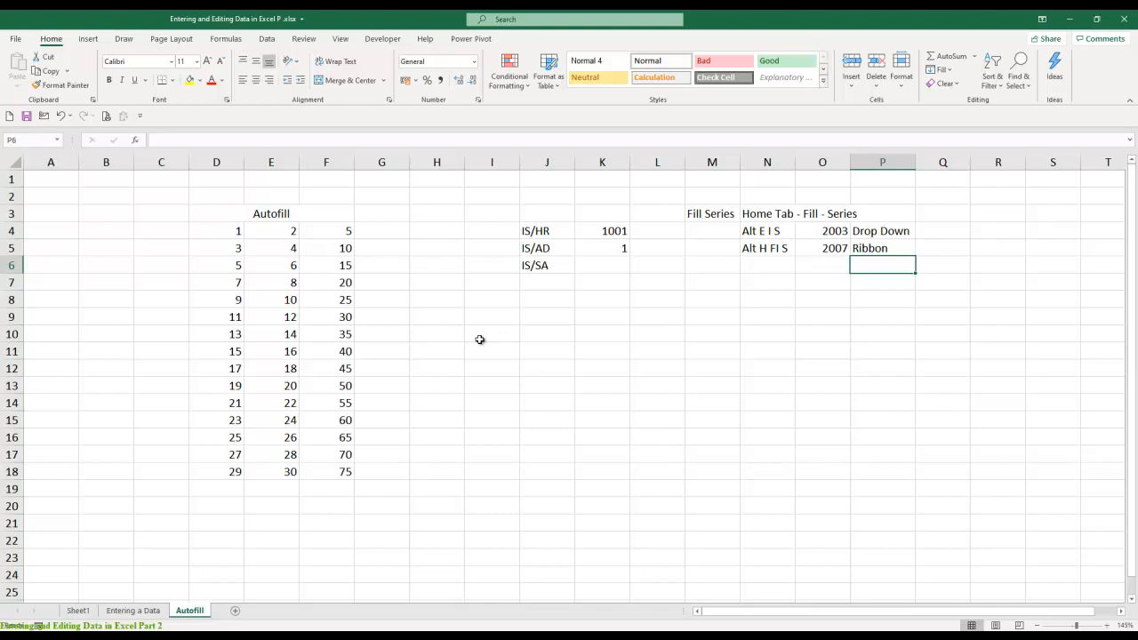
- Enter the label File Tab in cell N7
key(Left)
key(Left)
key(Down)
text(Fil)
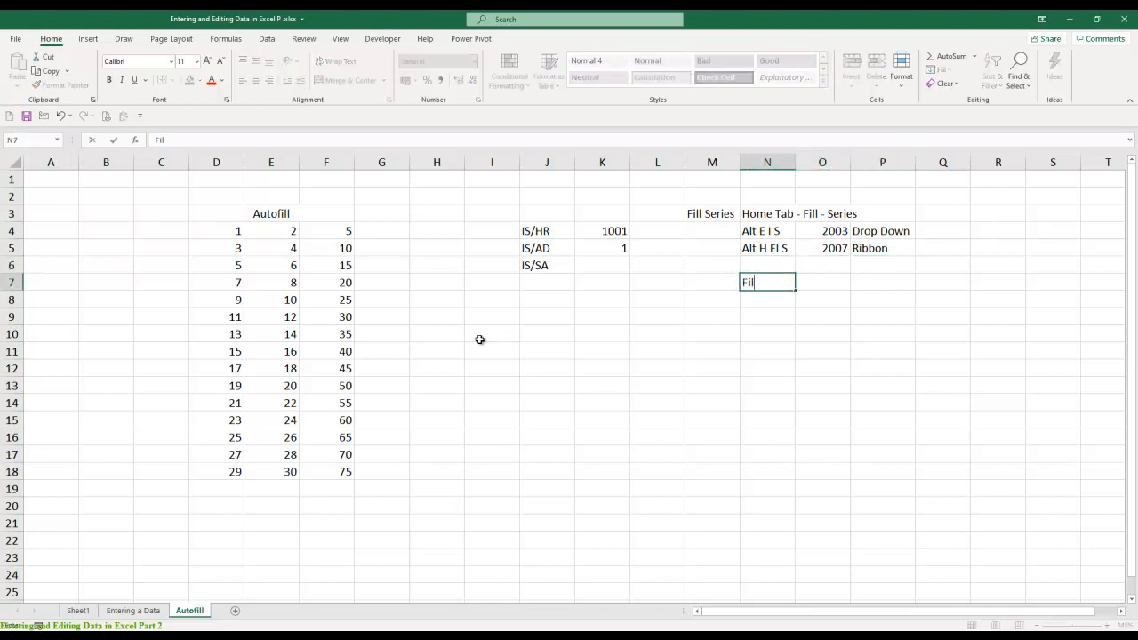
text(e Tab)
key(BackSpace)
text(b)
key(Tab)
- Enter Back Stage Menu in cell P7, in the same row as the File Tab label
key(Tab)
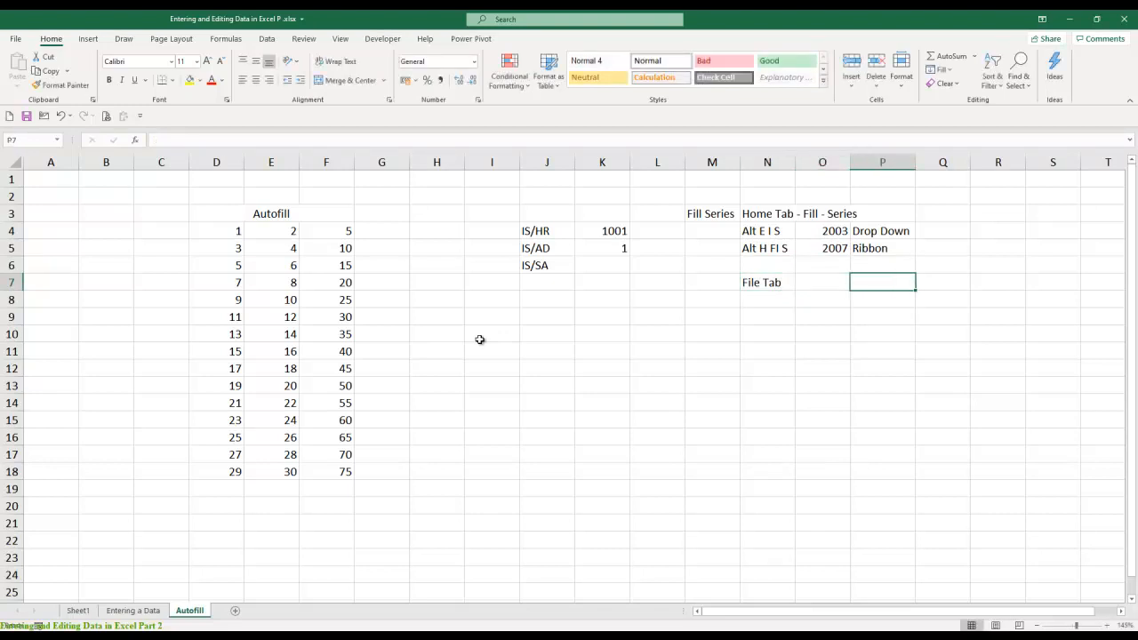
text(Back Stage <M)
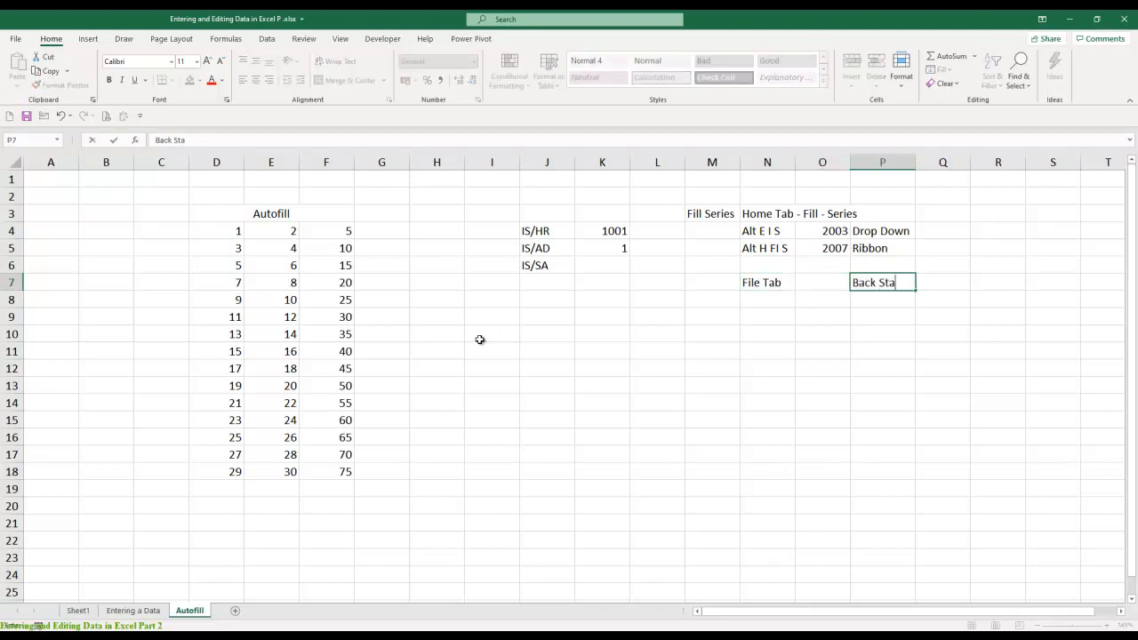
key(BackSpace)
key(BackSpace)
text(Menu)
key(Return)
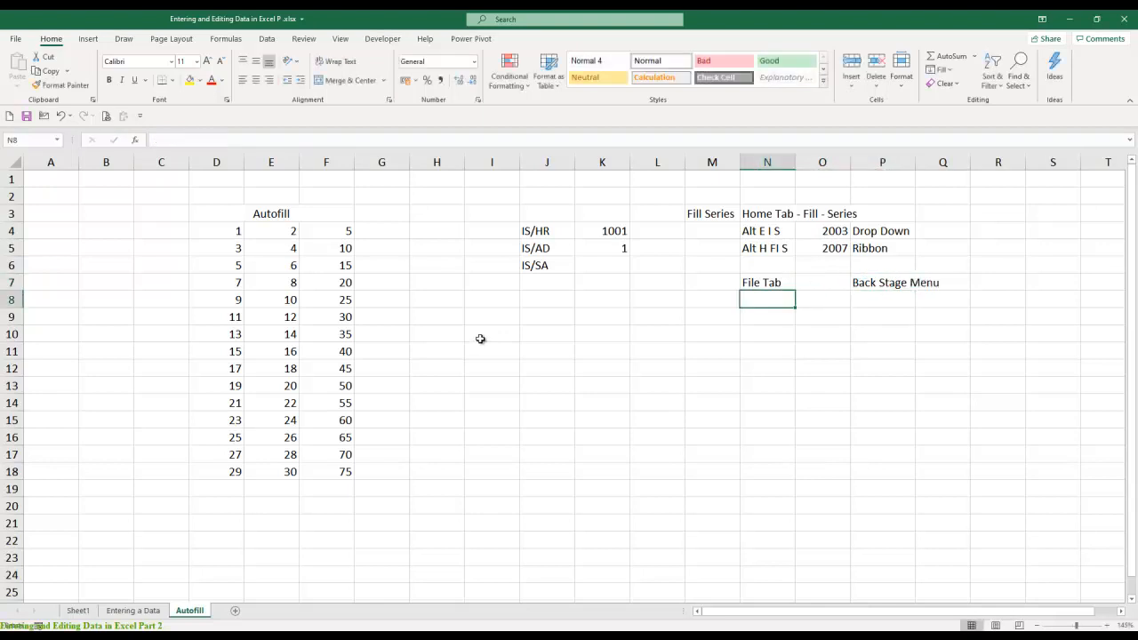
- View the File backstage screen and return to the worksheet
click(16, 39)
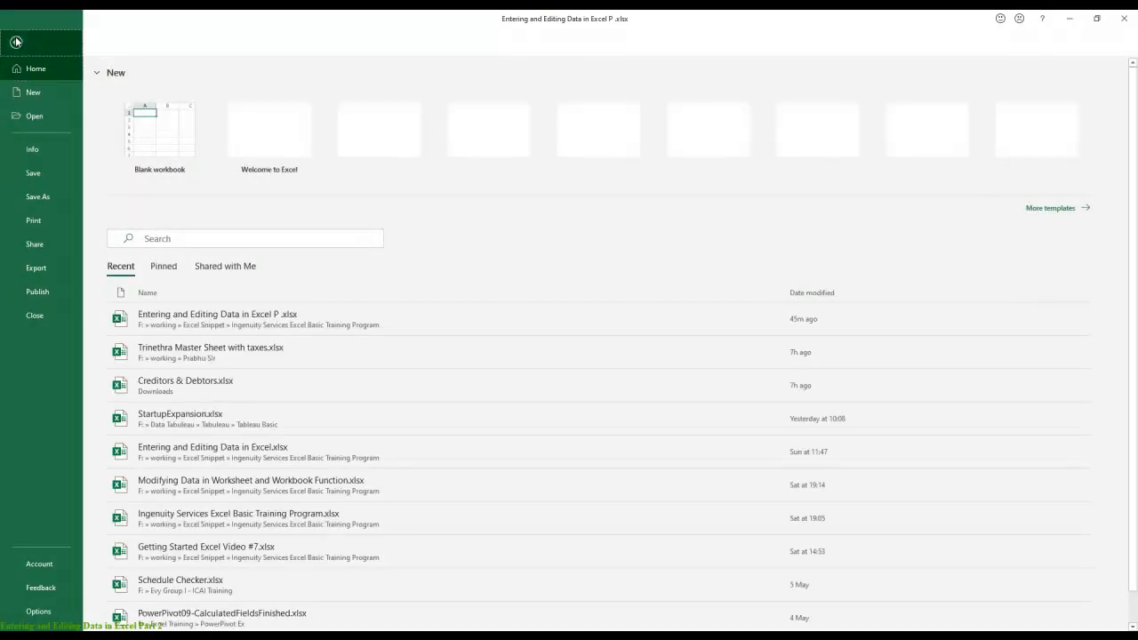
click(16, 42)
click(16, 41)
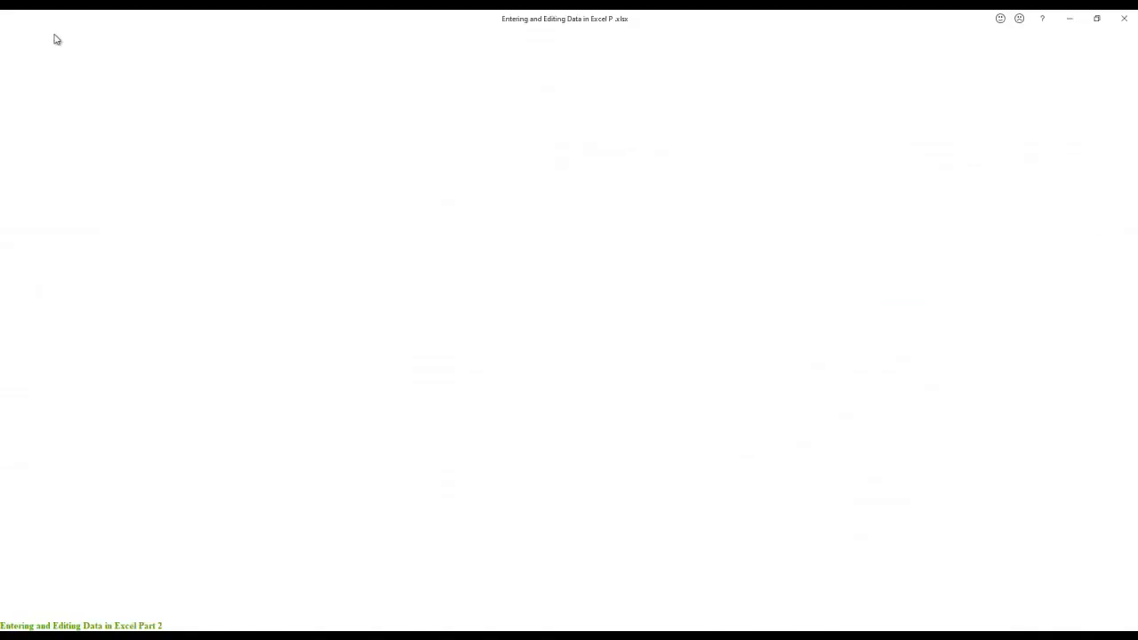
click(16, 43)
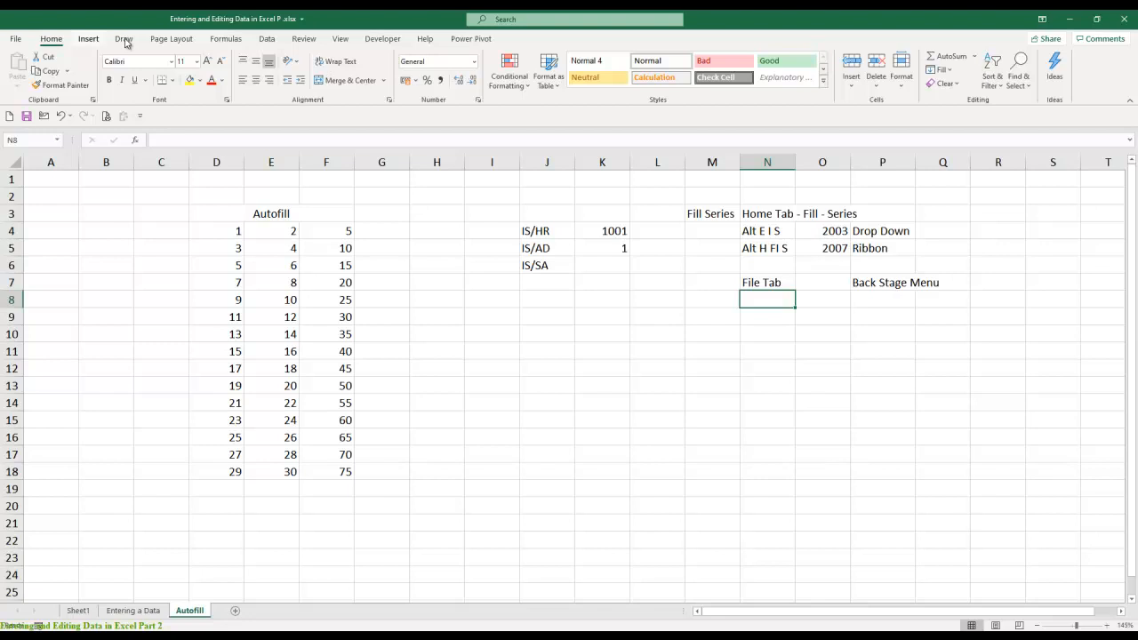
- Look through the Insert, Draw, Formulas, Data, View and Developer ribbon commands and compare them with the File backstage screen
click(92, 41)
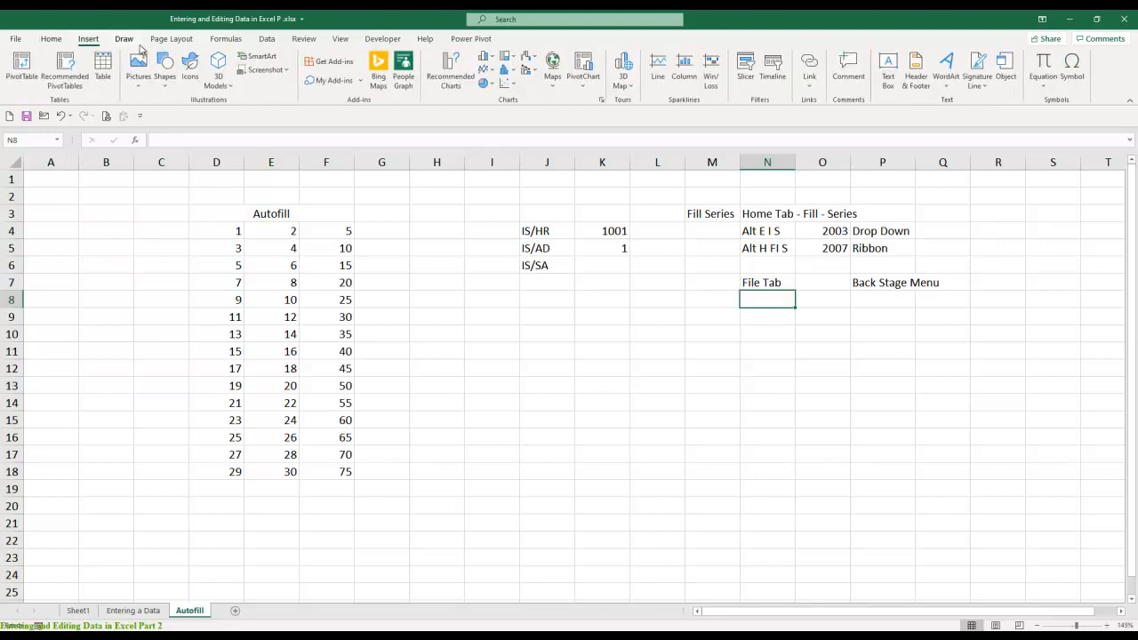
click(127, 40)
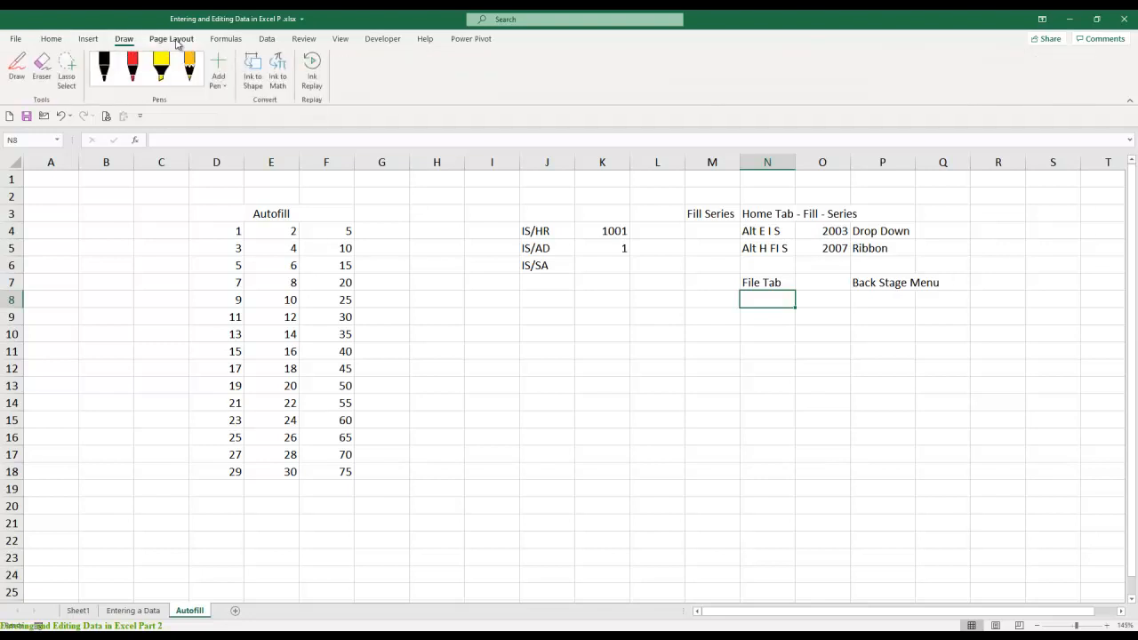
click(224, 39)
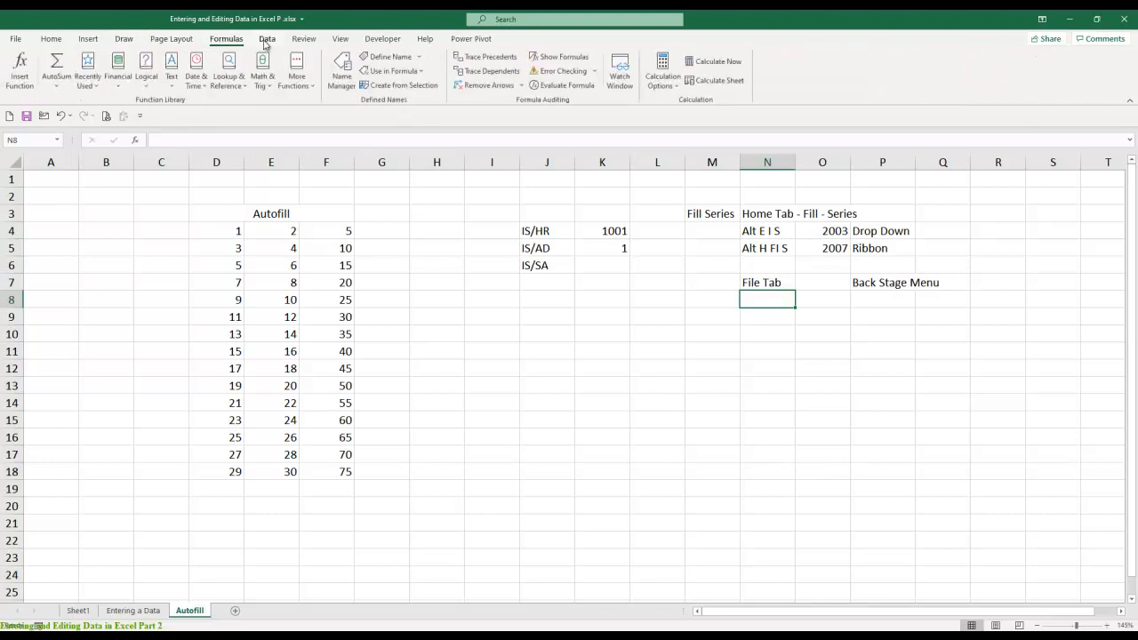
scroll(307, 42, down, 2)
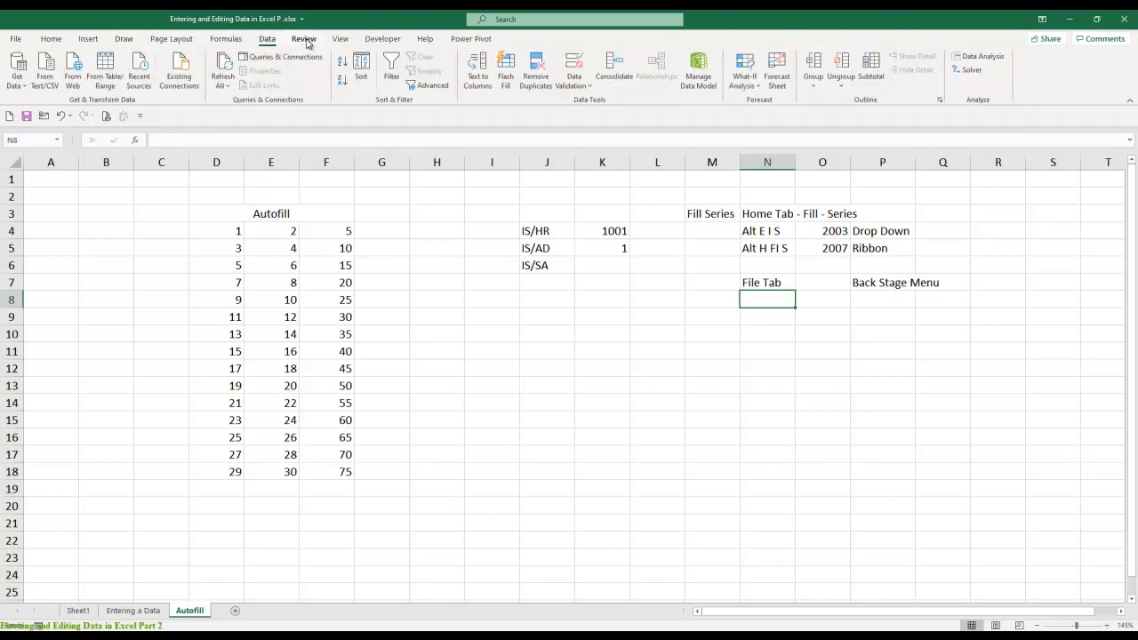
click(338, 42)
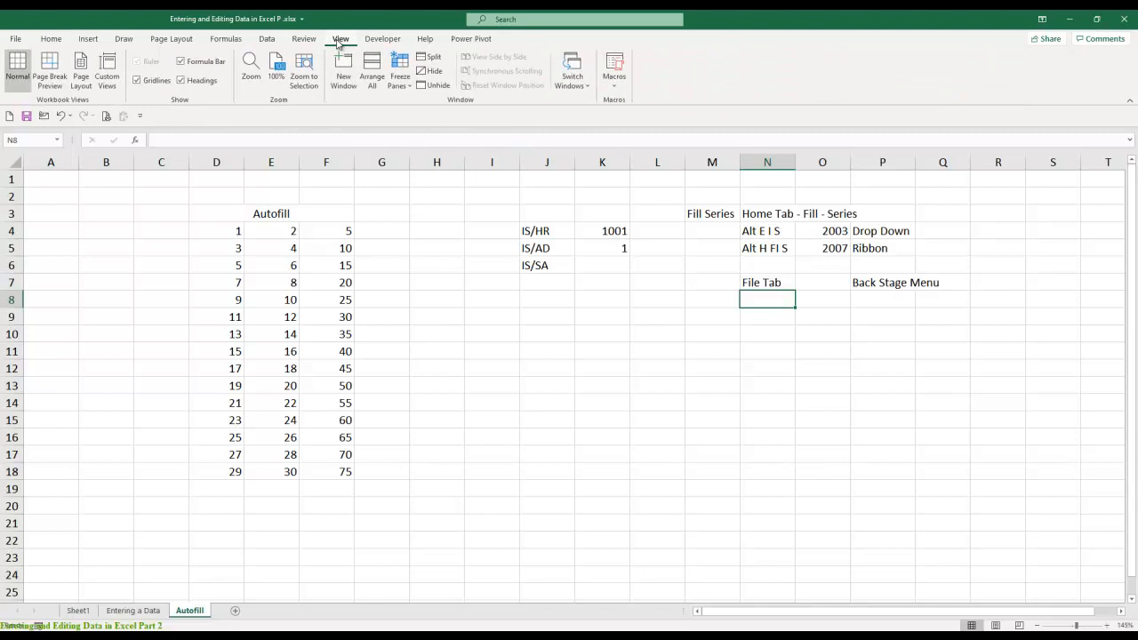
click(385, 41)
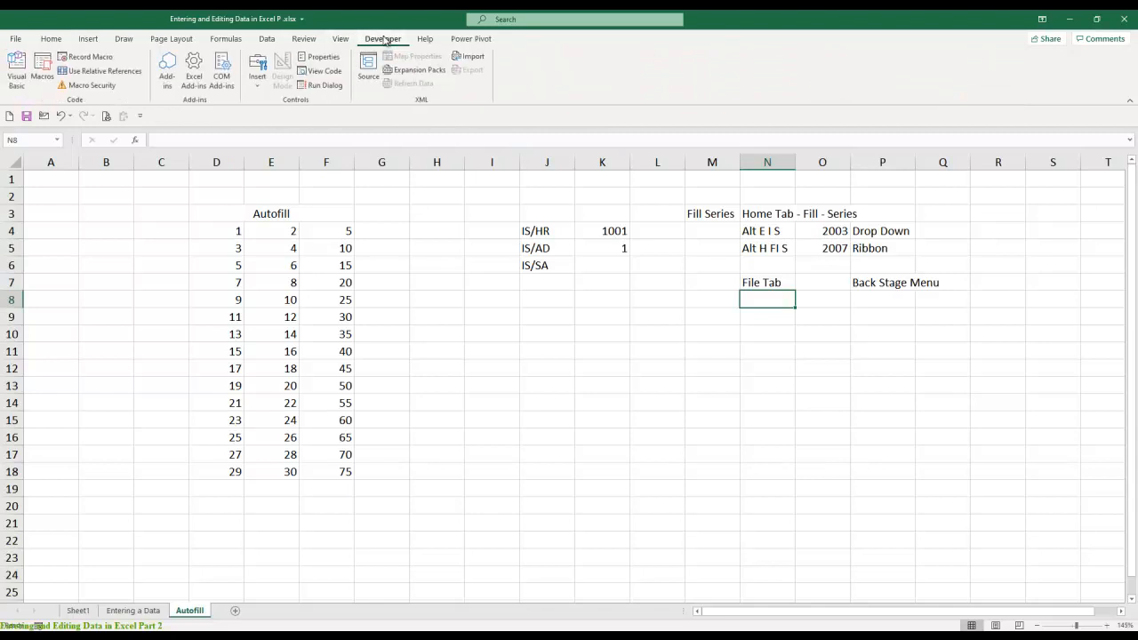
click(15, 42)
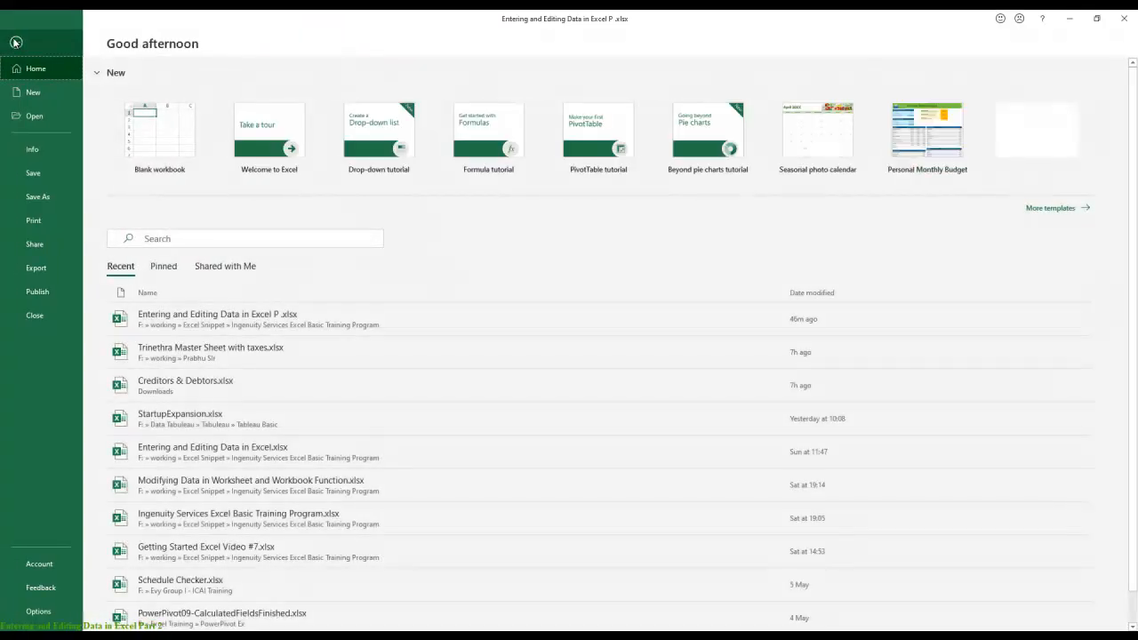
key(Escape)
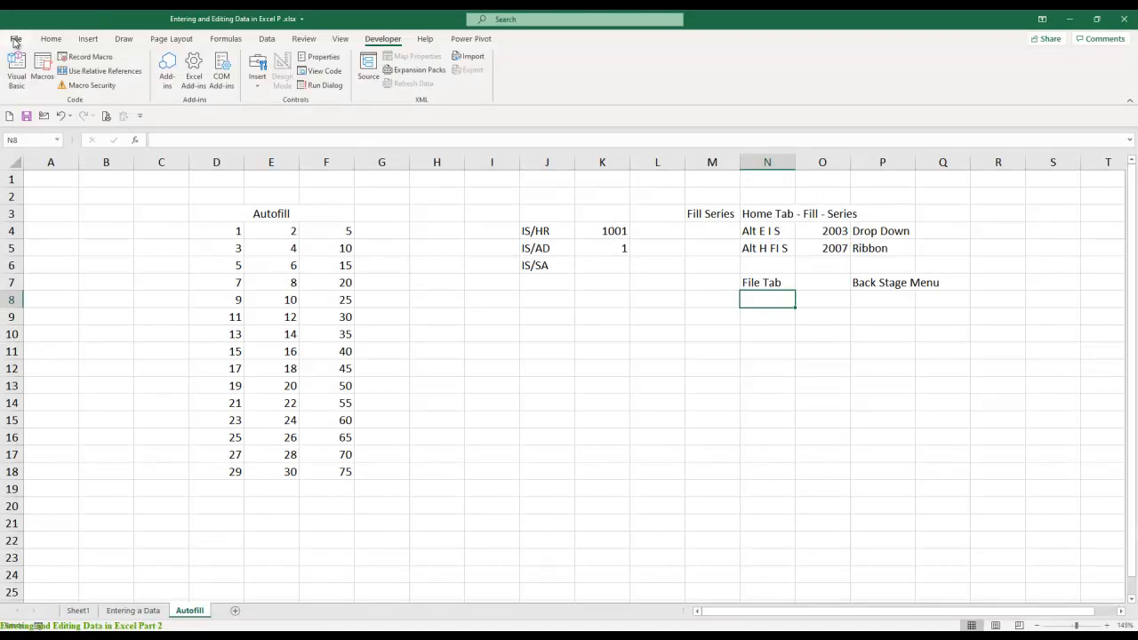
click(49, 40)
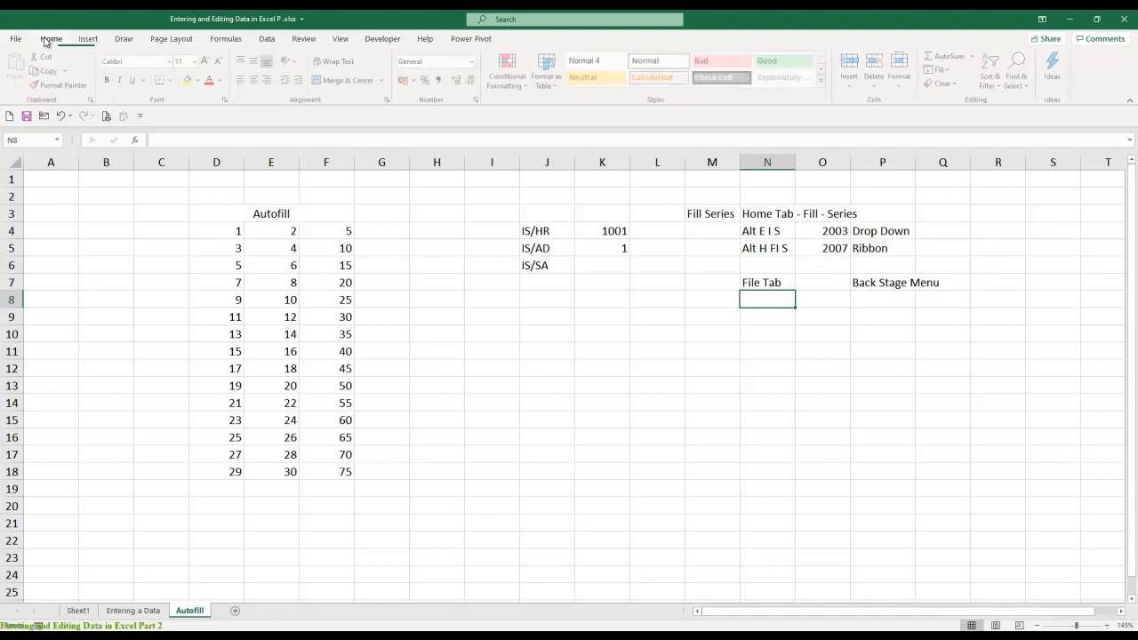
click(89, 40)
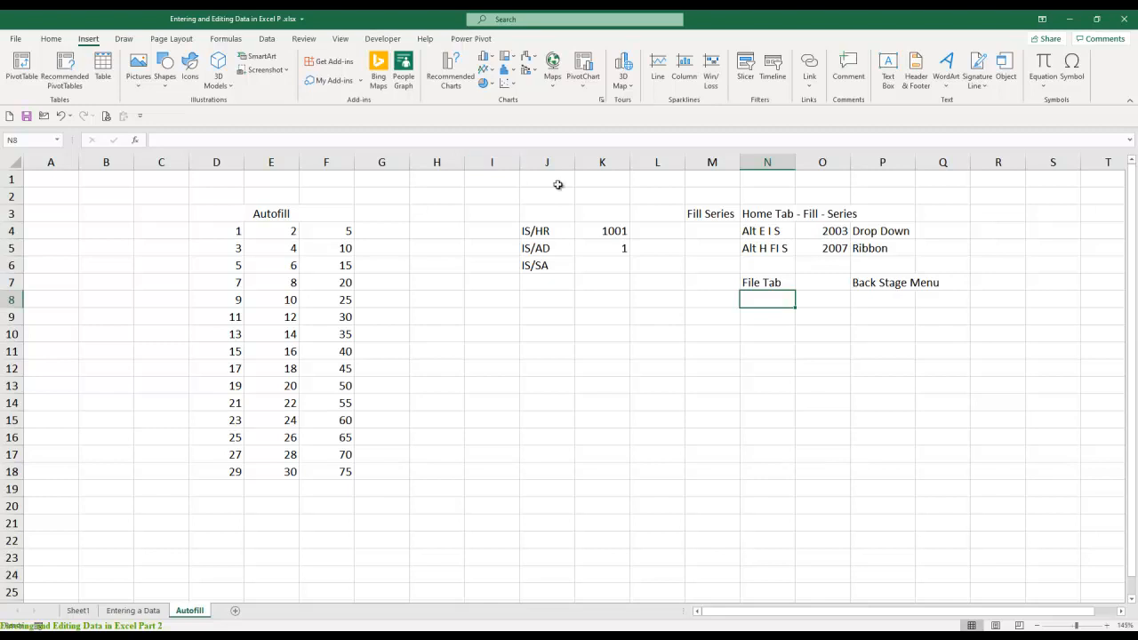
- Widen column P to fit the Back Stage Menu text, and enter the heading Nos in R3 with 1 below it in R4
drag(915, 162, 945, 162)
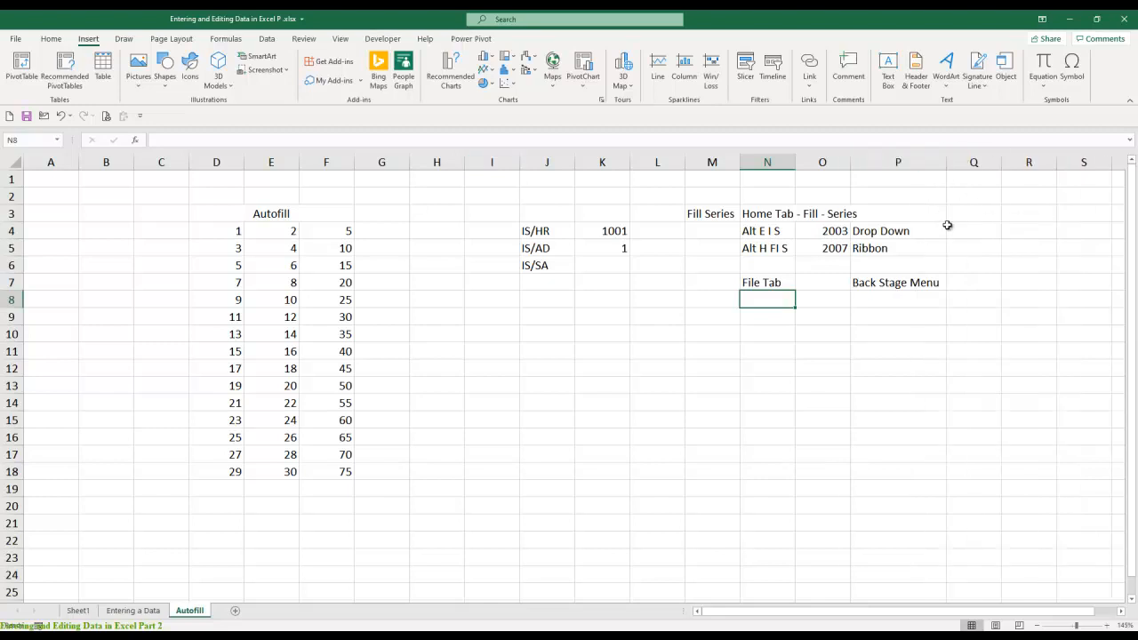
click(1022, 233)
click(1025, 214)
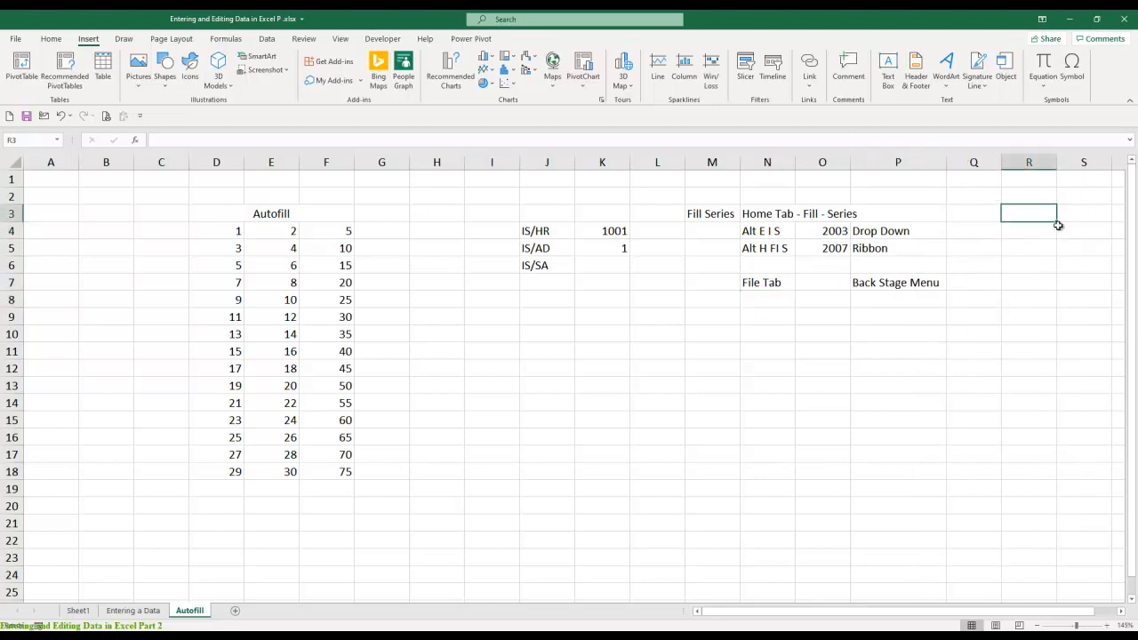
text(Nos)
key(Return)
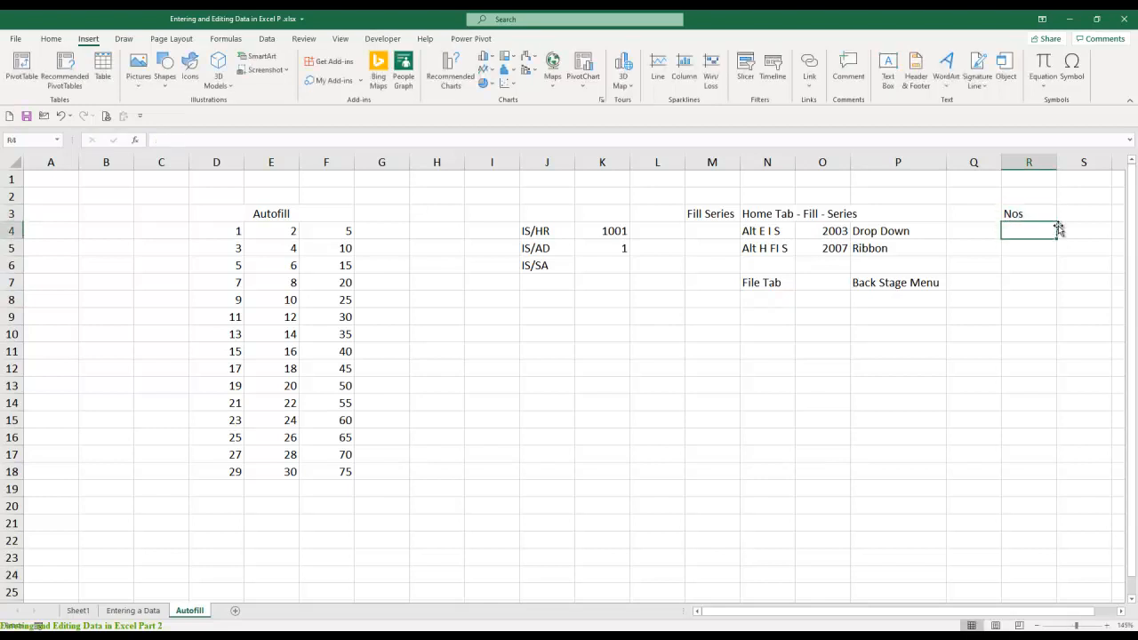
text(1)
key(Return)
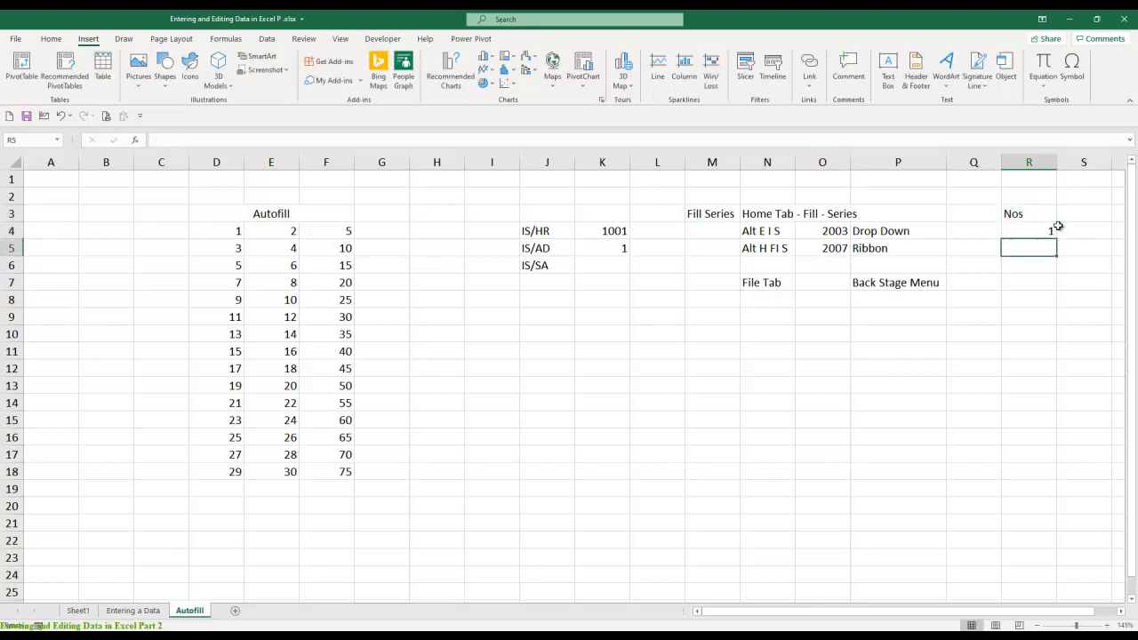
- View the Fill Series options for cell R4 through the ribbon's Fill command and close them without filling
click(1055, 227)
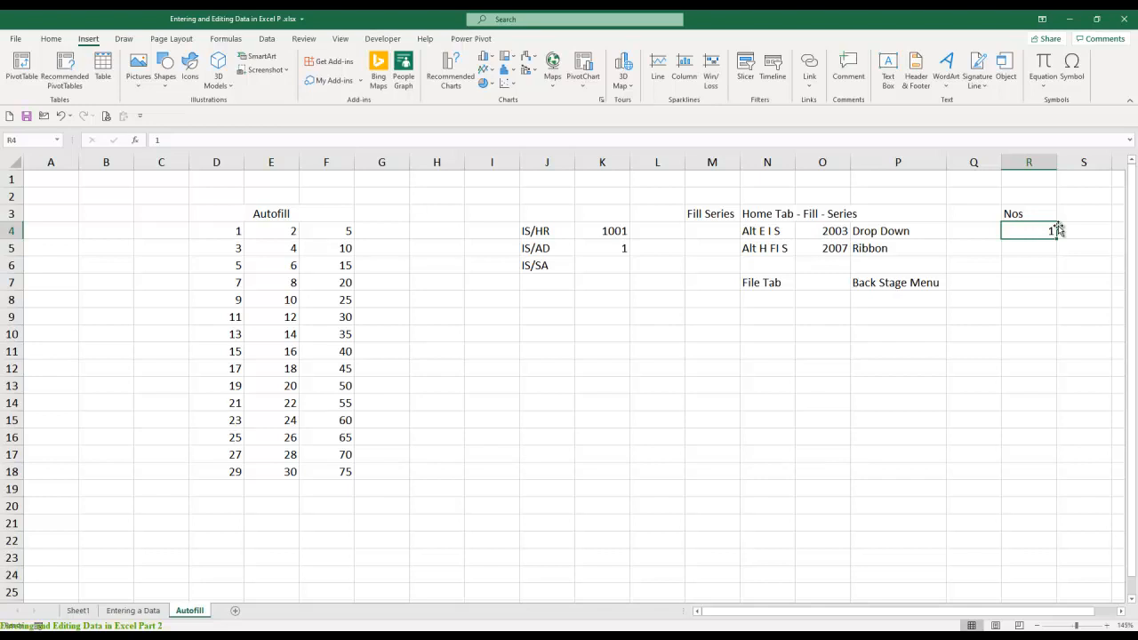
click(51, 39)
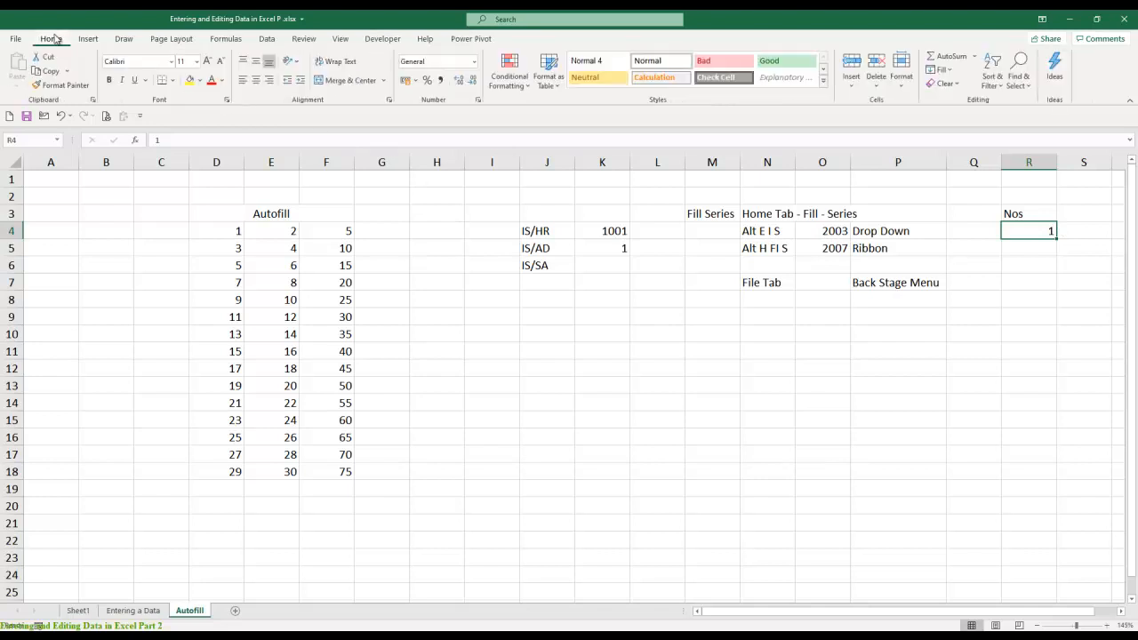
click(950, 71)
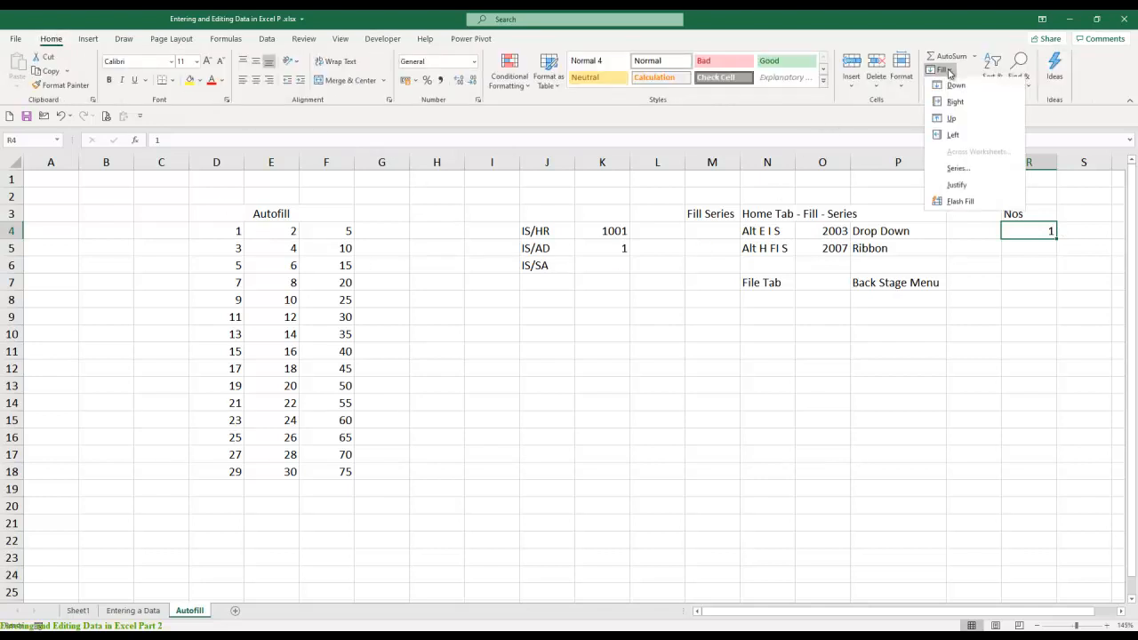
click(956, 169)
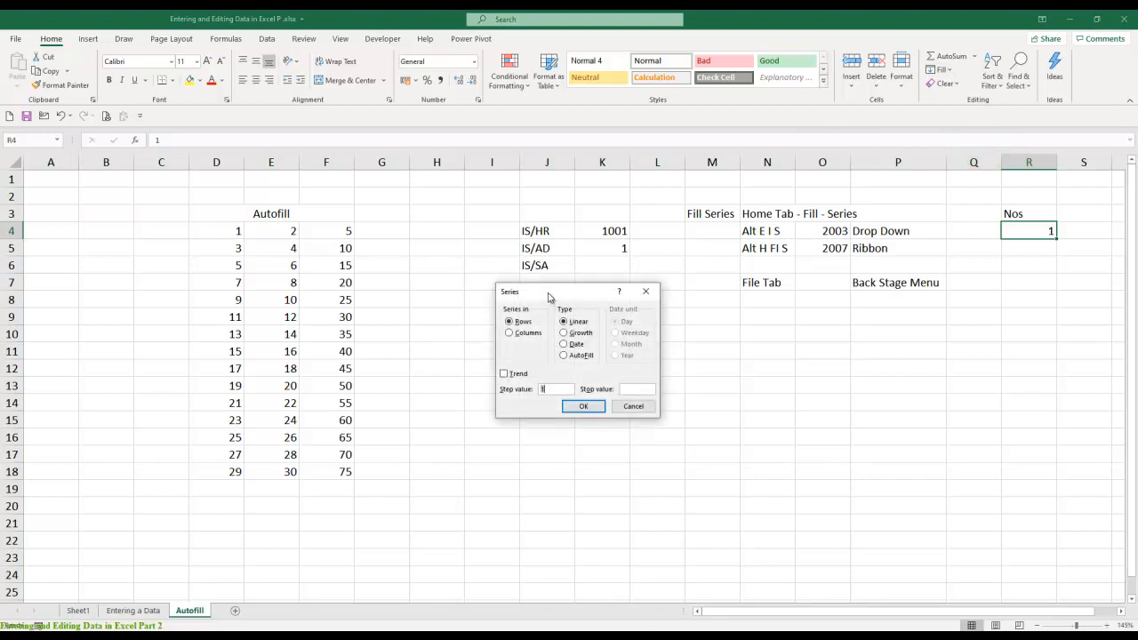
drag(549, 297, 492, 322)
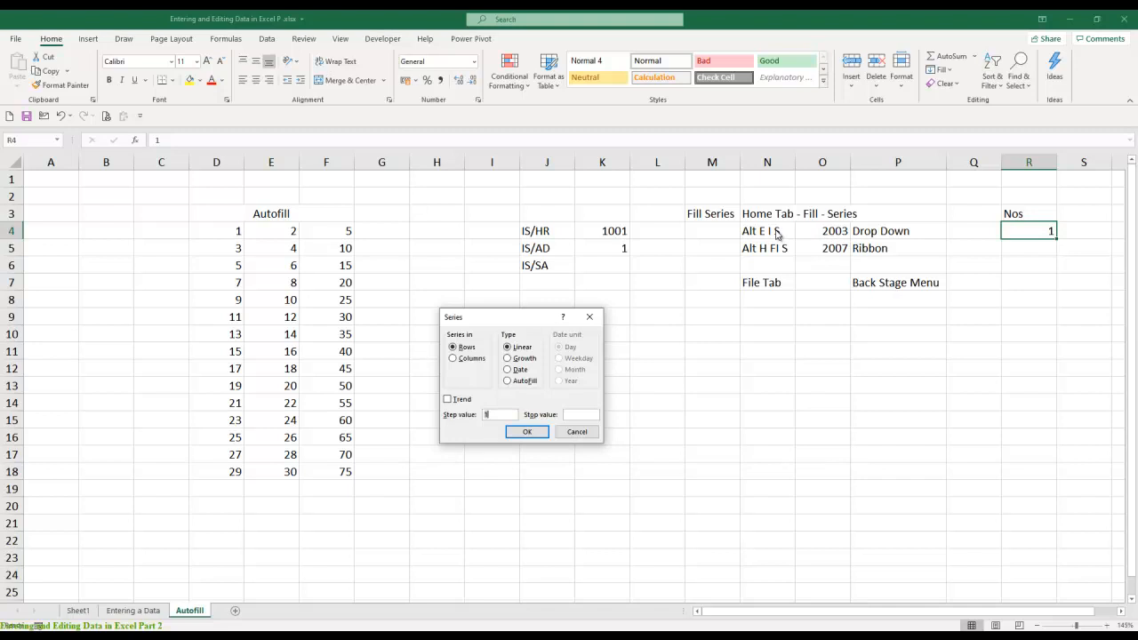
click(589, 316)
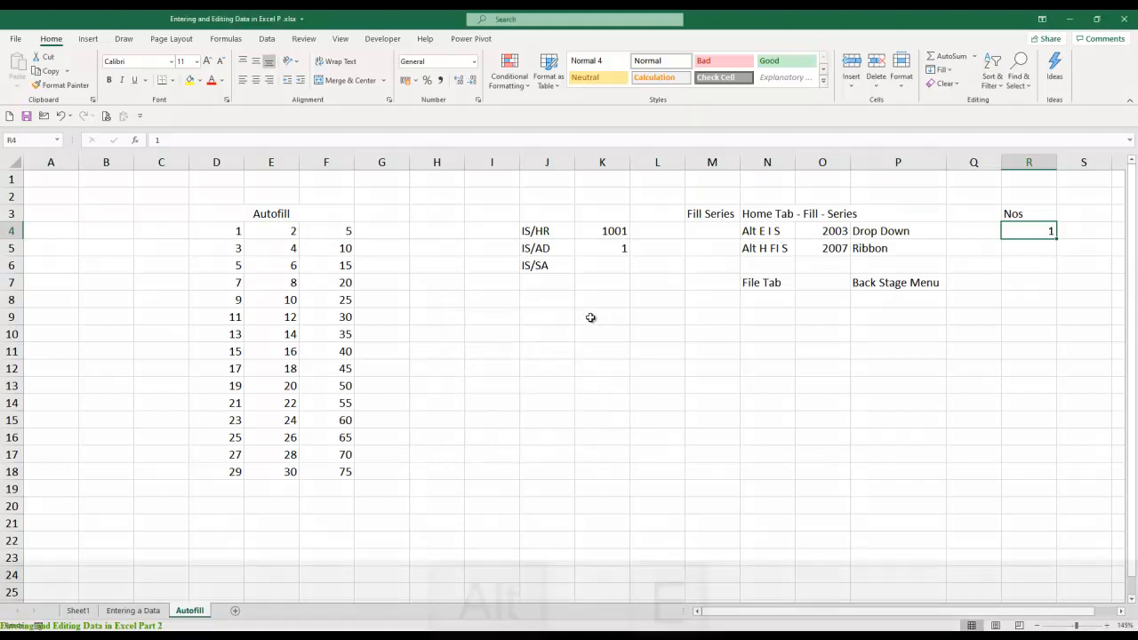
- Bring up the Series dialog using the 2003 key sequence noted in cell N4 and close it
key(alt+e)
key(i)
key(s)
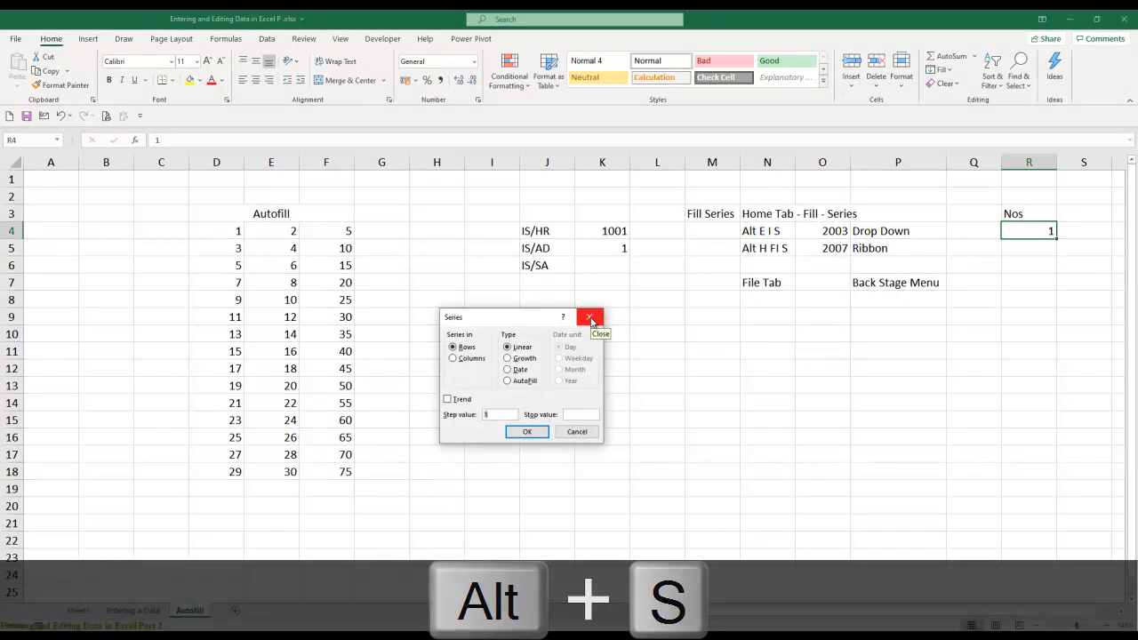
click(590, 317)
- Bring up the Series dialog using the 2007 key sequence noted in cell N5 and close it
key(alt)
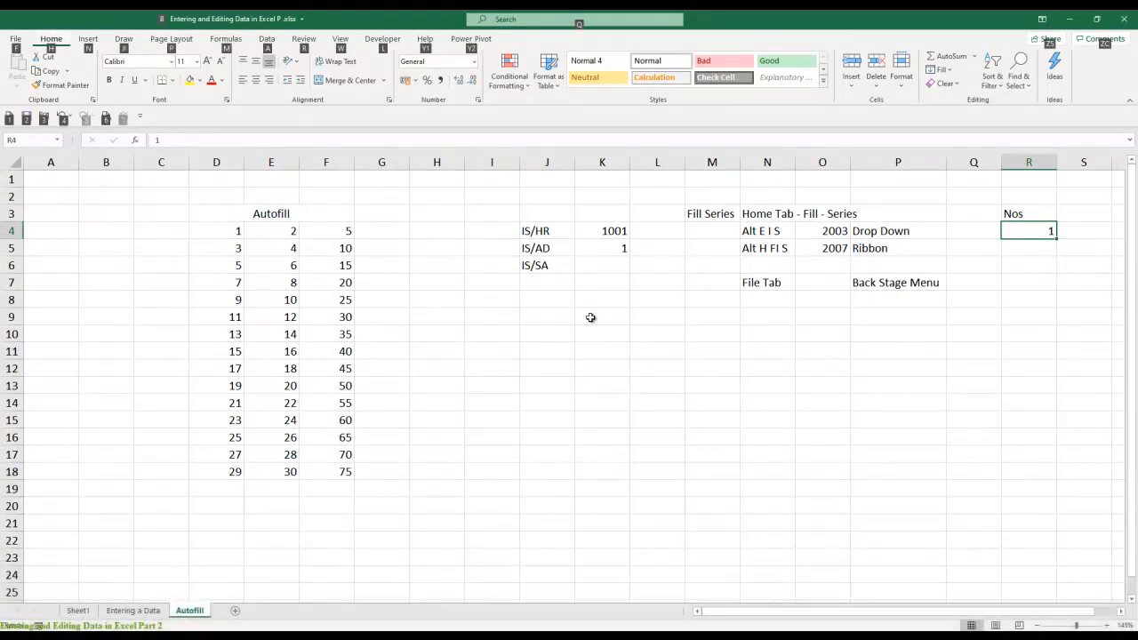
key(h)
key(f)
key(i)
key(s)
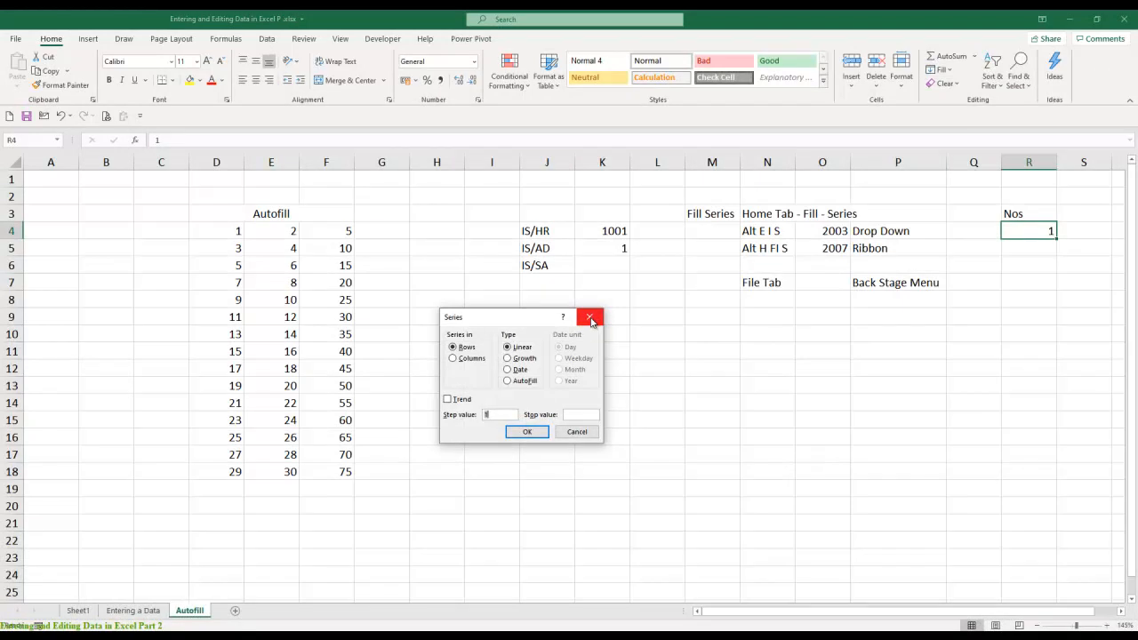
click(591, 321)
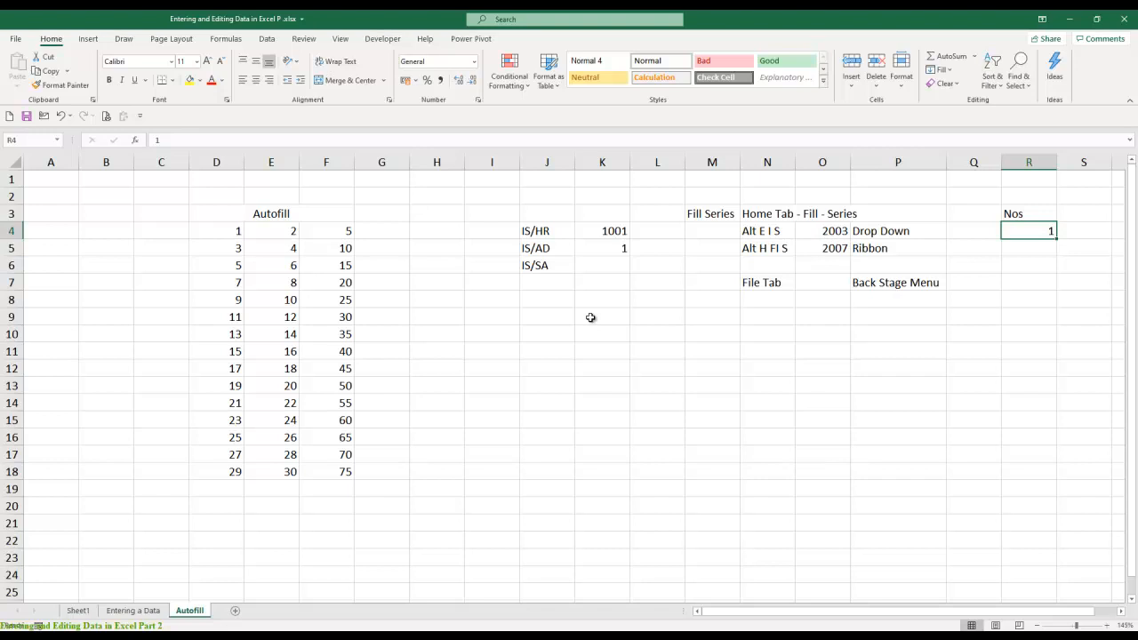
- Fill a linear series in columns from cell R4 with a stop value of 17518, and go to its last cell
key(alt+e)
key(i)
key(s)
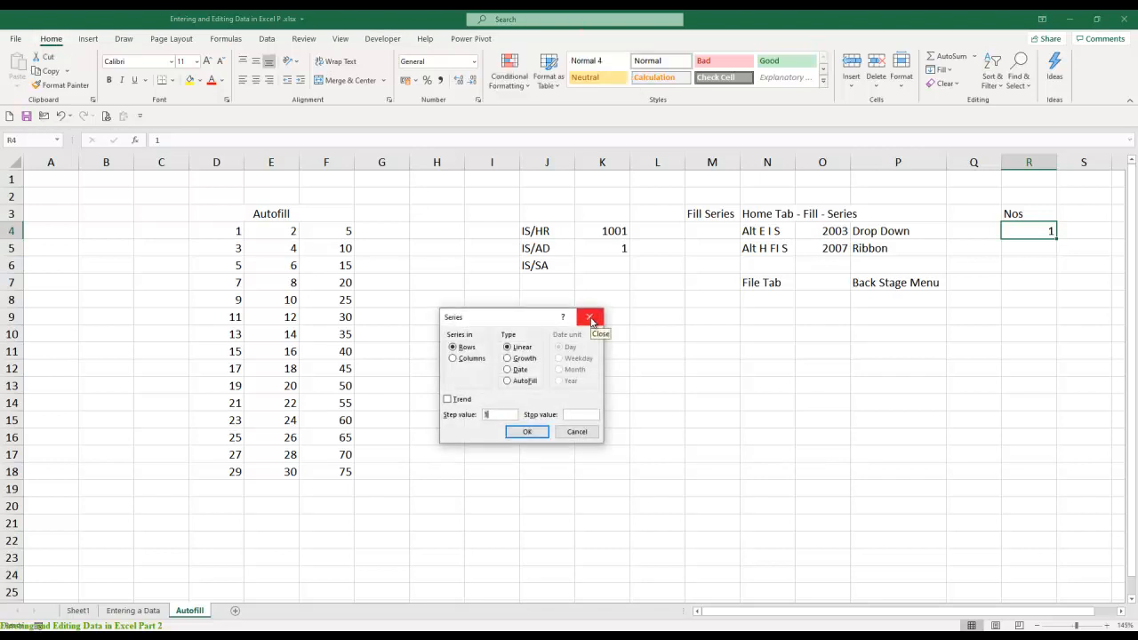
drag(509, 320, 536, 300)
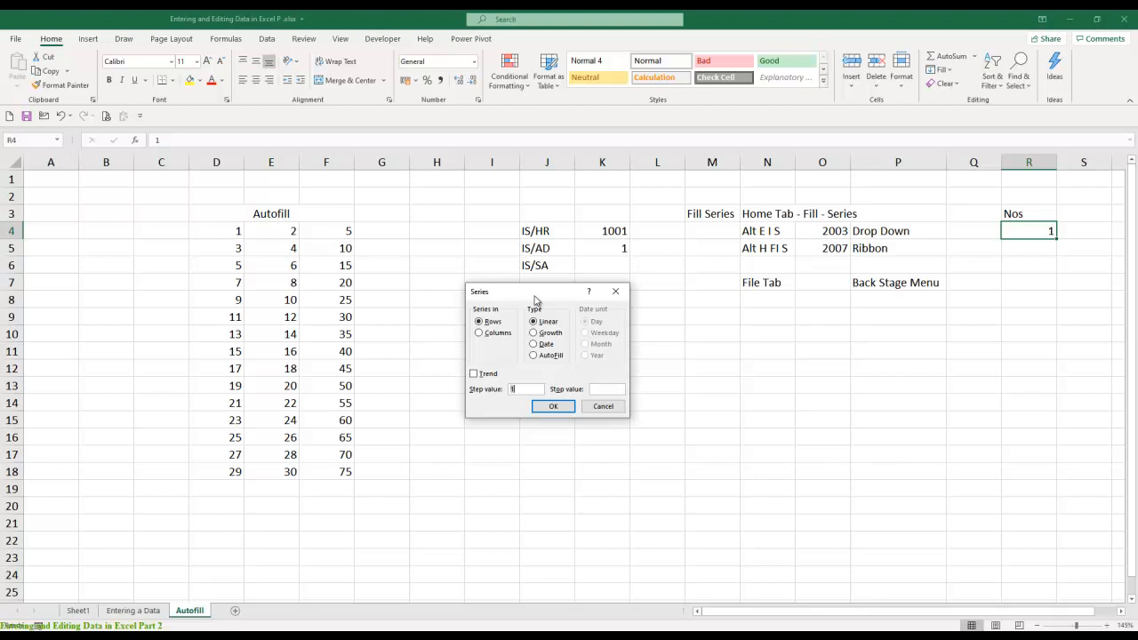
key(alt+c)
key(Tab)
key(Tab)
key(Tab)
key(Tab)
text(17518)
key(Return)
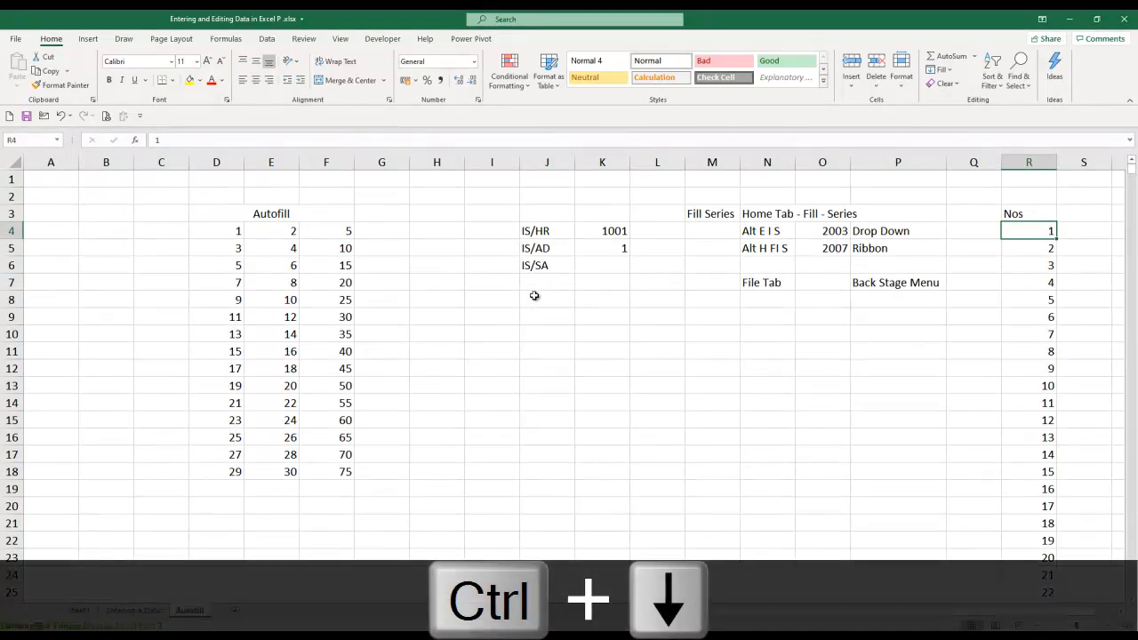
key(ctrl+Down)
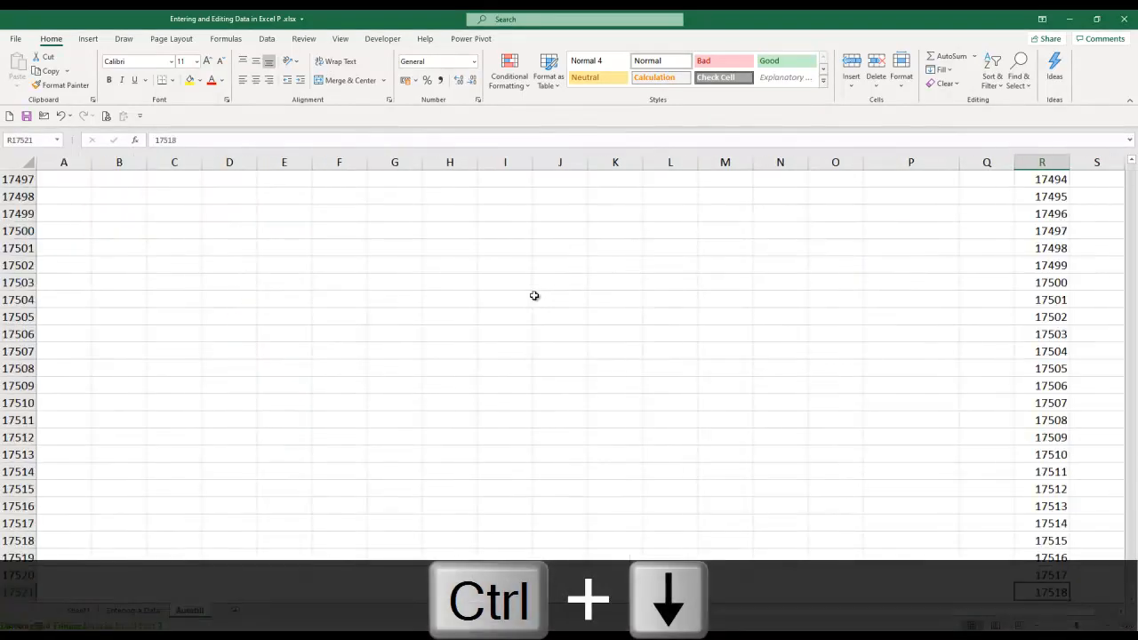
- Return from the end of the number series in column R and enter the heading "Date" in cell U3
key(ctrl+Up)
key(ctrl+Down)
key(ctrl+Up)
key(ctrl+Up)
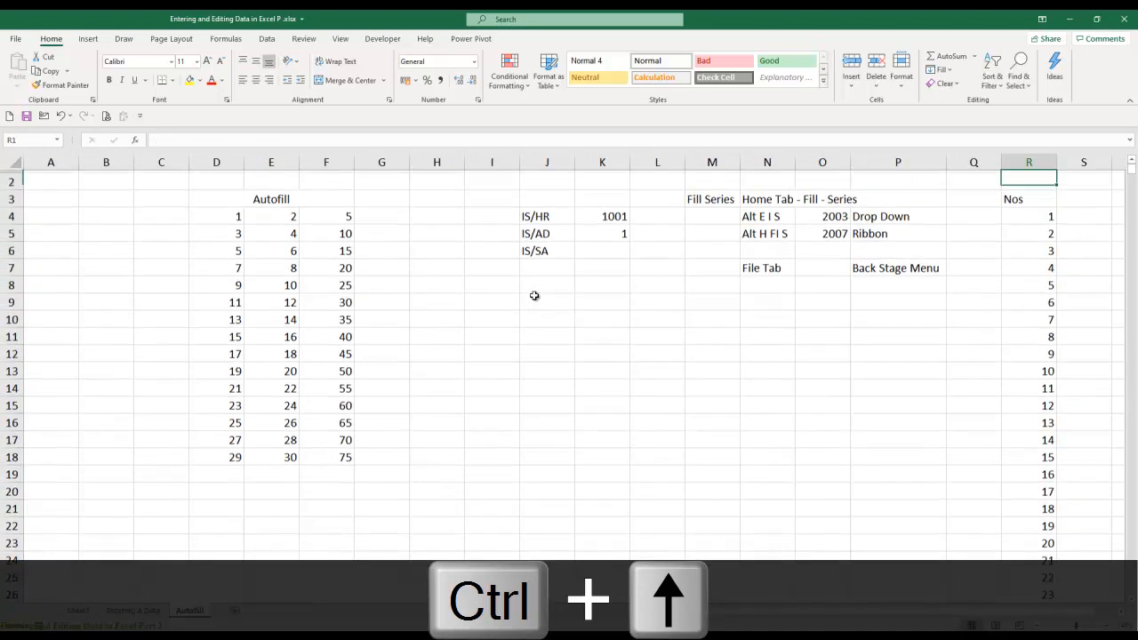
key(Right)
key(Right)
key(Right)
key(Right)
key(Right)
key(Right)
key(Right)
key(Left)
key(Left)
key(Left)
key(Left)
key(Left)
key(Left)
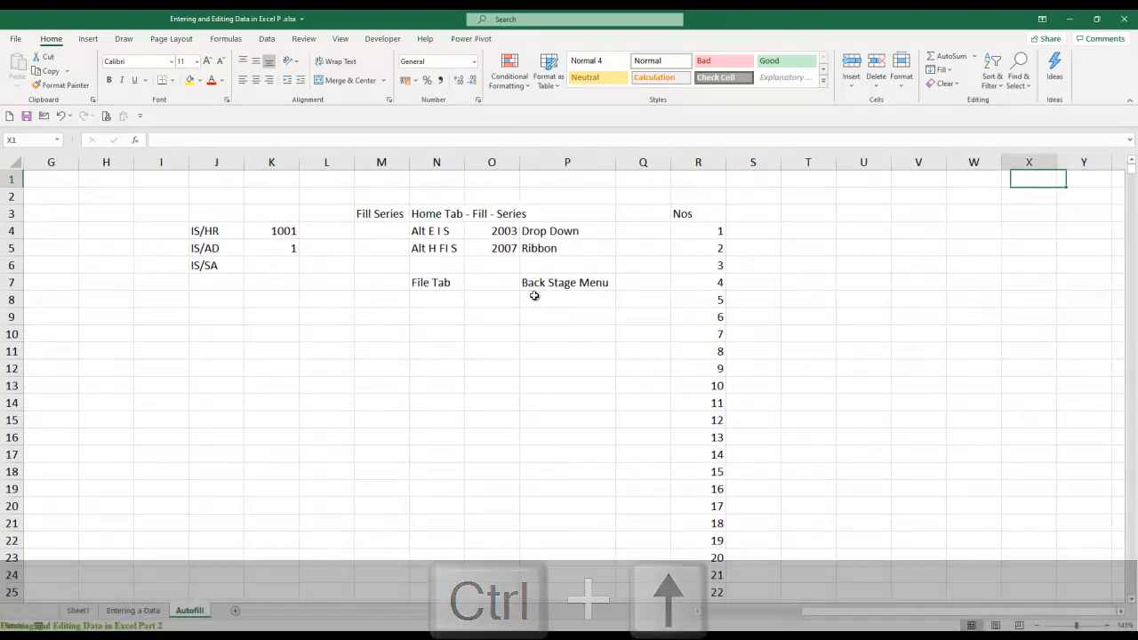
key(Down)
key(Down)
key(Right)
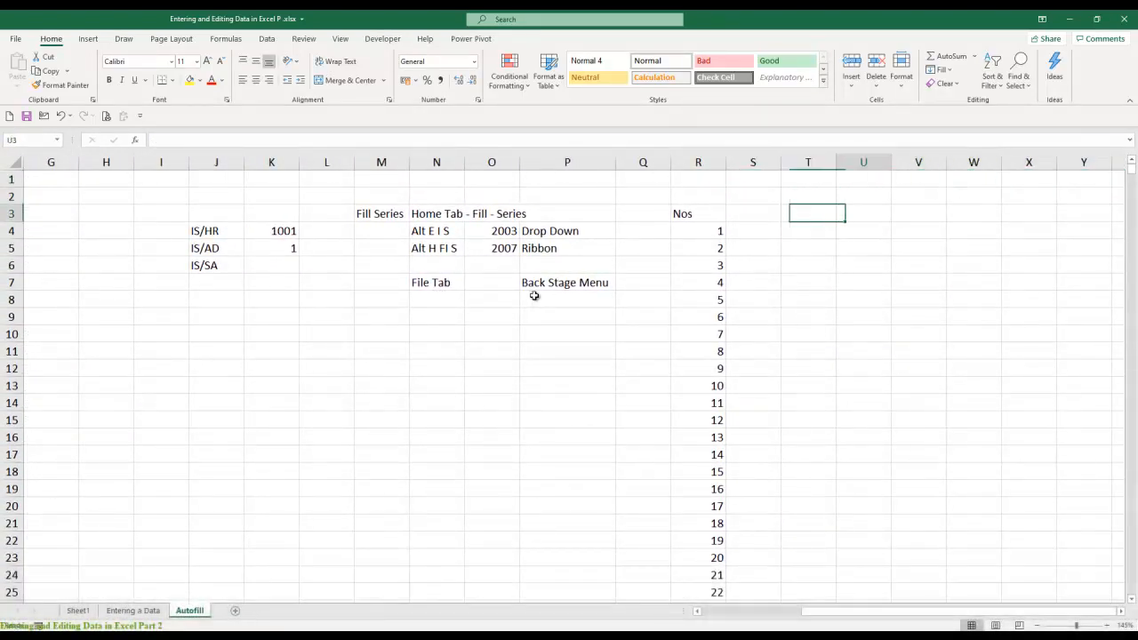
key(Right)
text(Date)
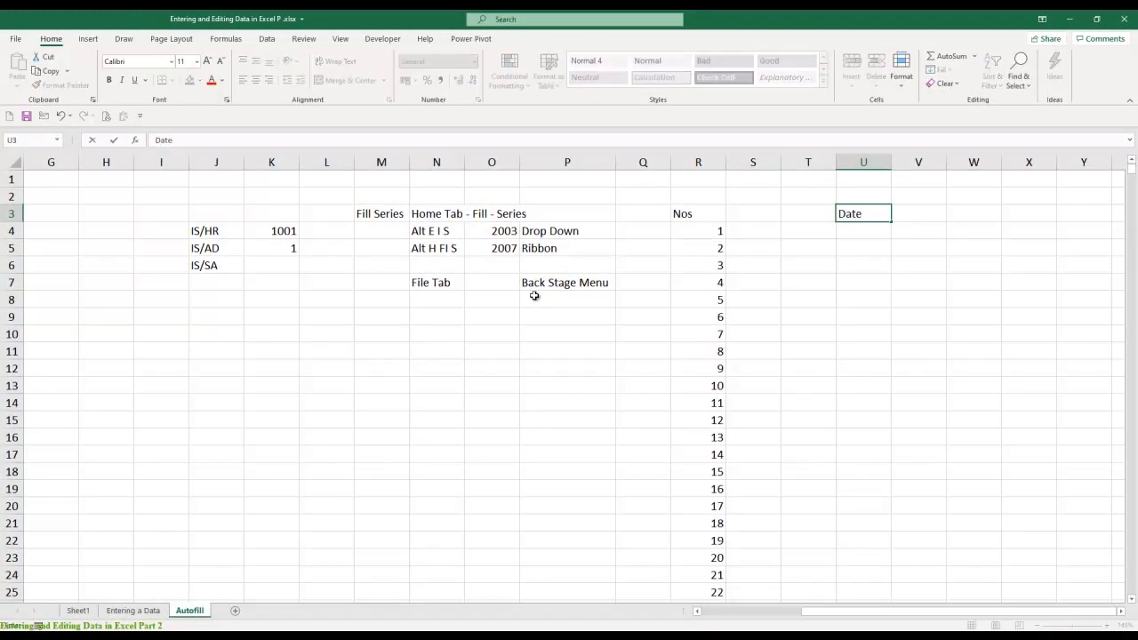
- Enter the heading "Daily" in cell V3, beside the Date heading
key(Right)
key(Left)
key(Right)
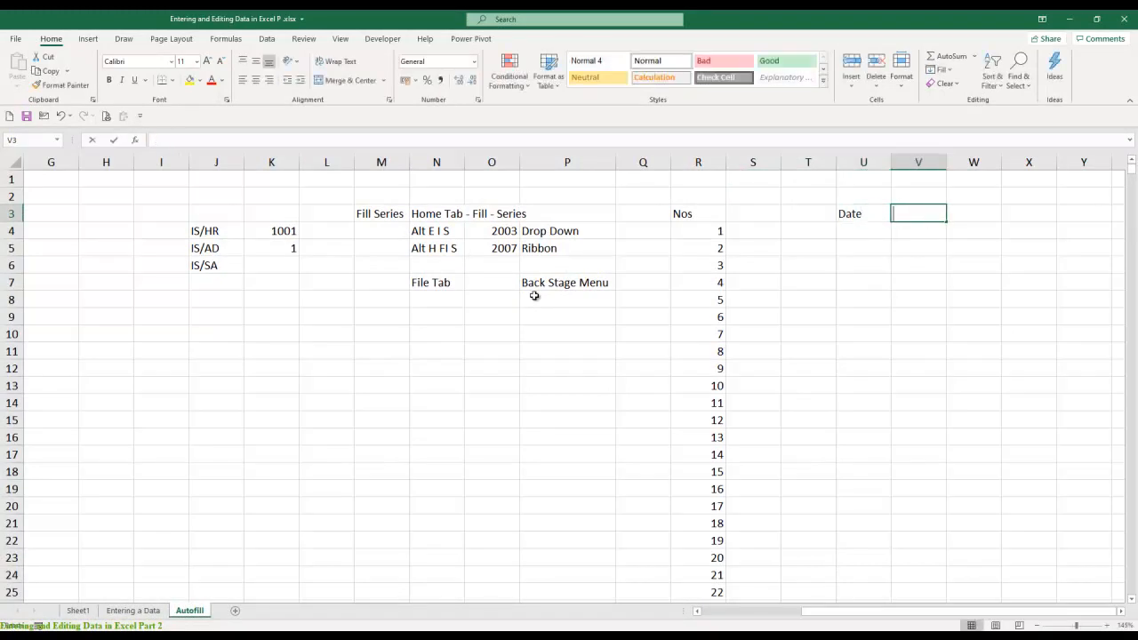
text(Dailu)
key(Return)
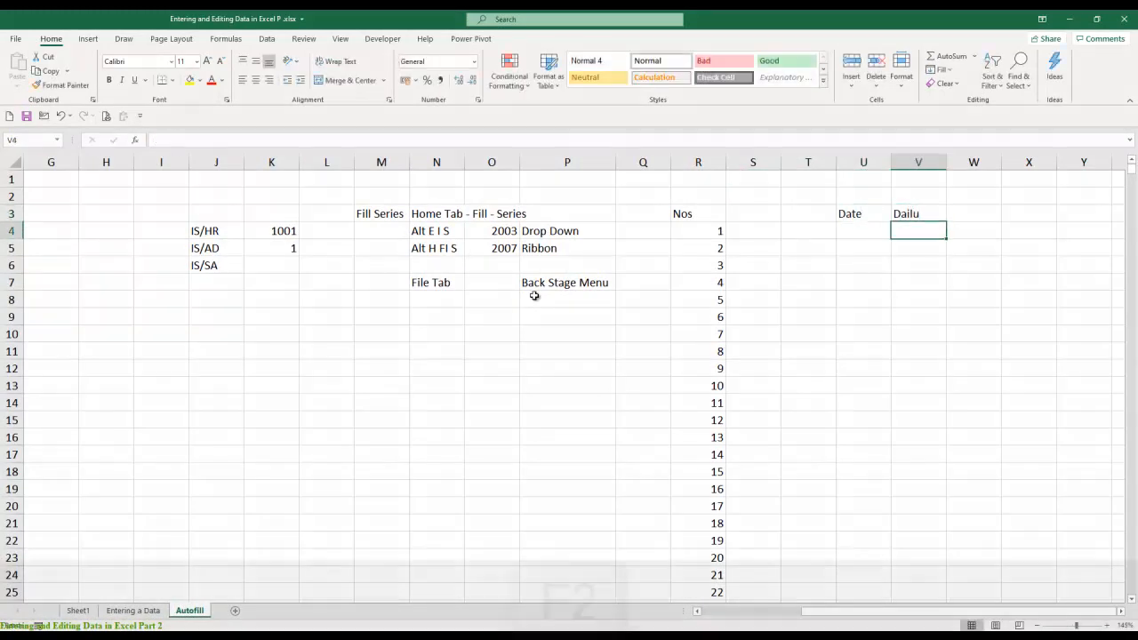
key(Up)
key(F2)
key(BackSpace)
text(y)
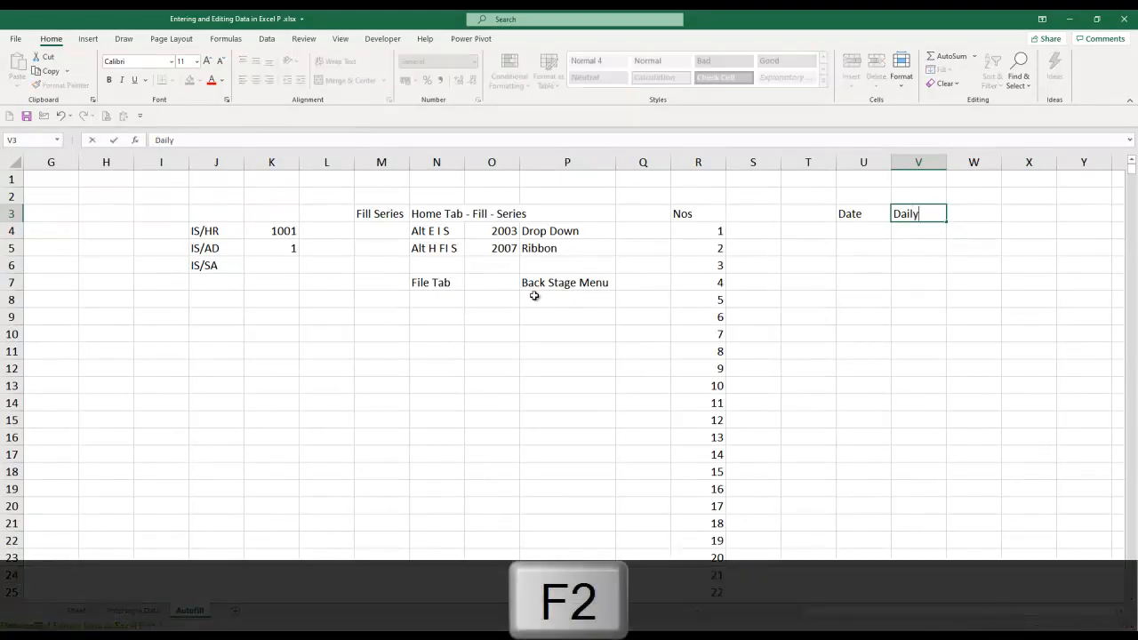
key(Return)
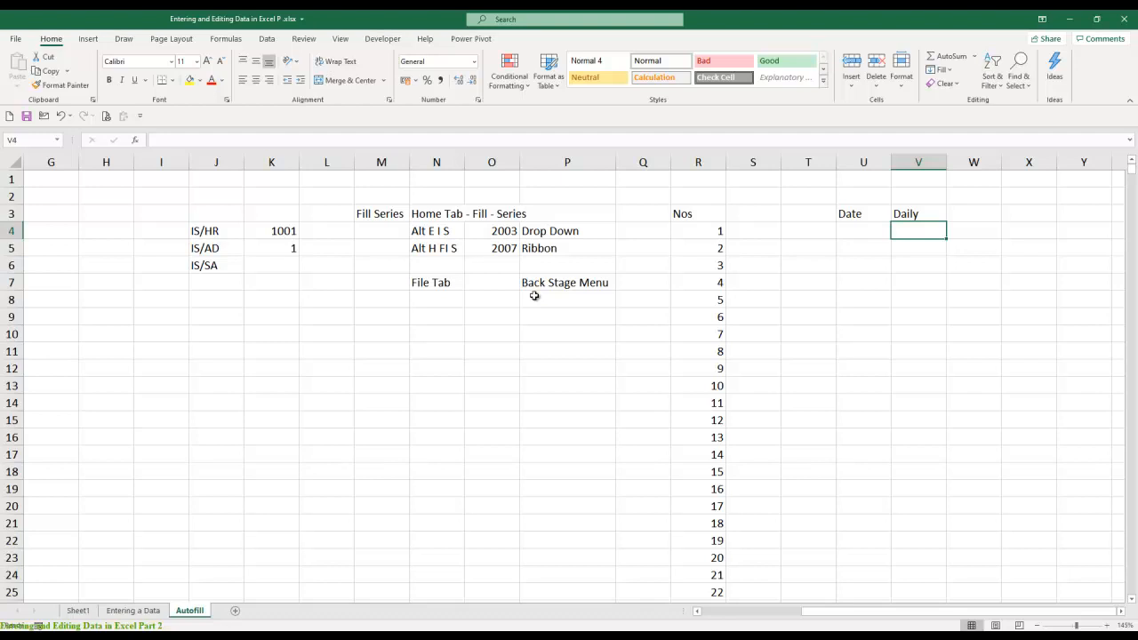
- Enter the start date 1-1-2014 in cell V4 below the Daily heading and select that cell
text(1-1-2014)
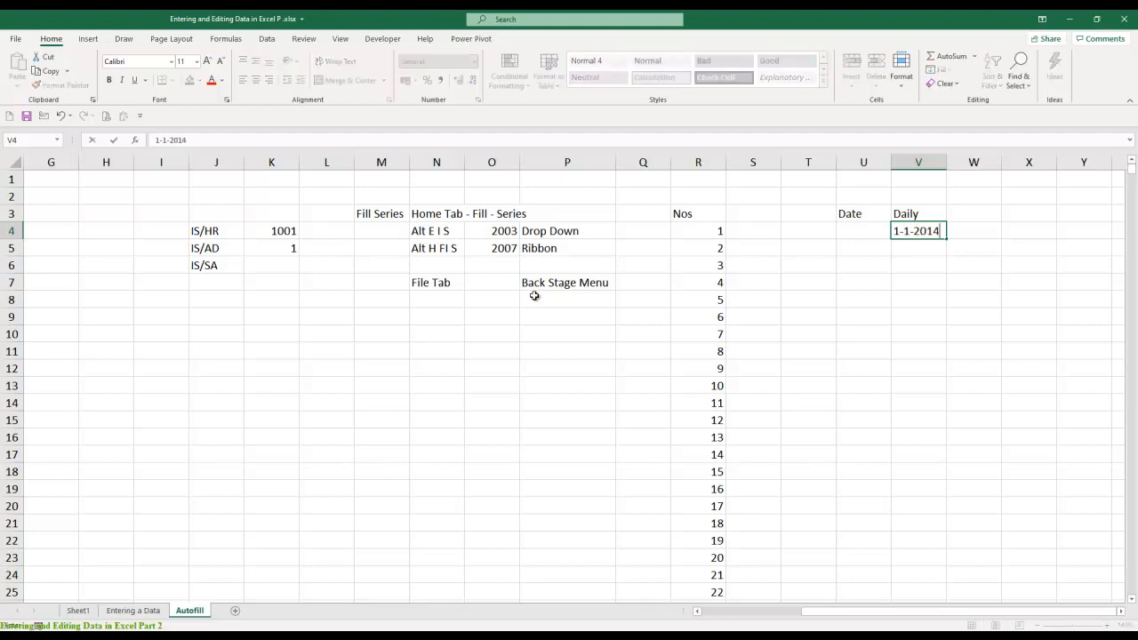
key(Return)
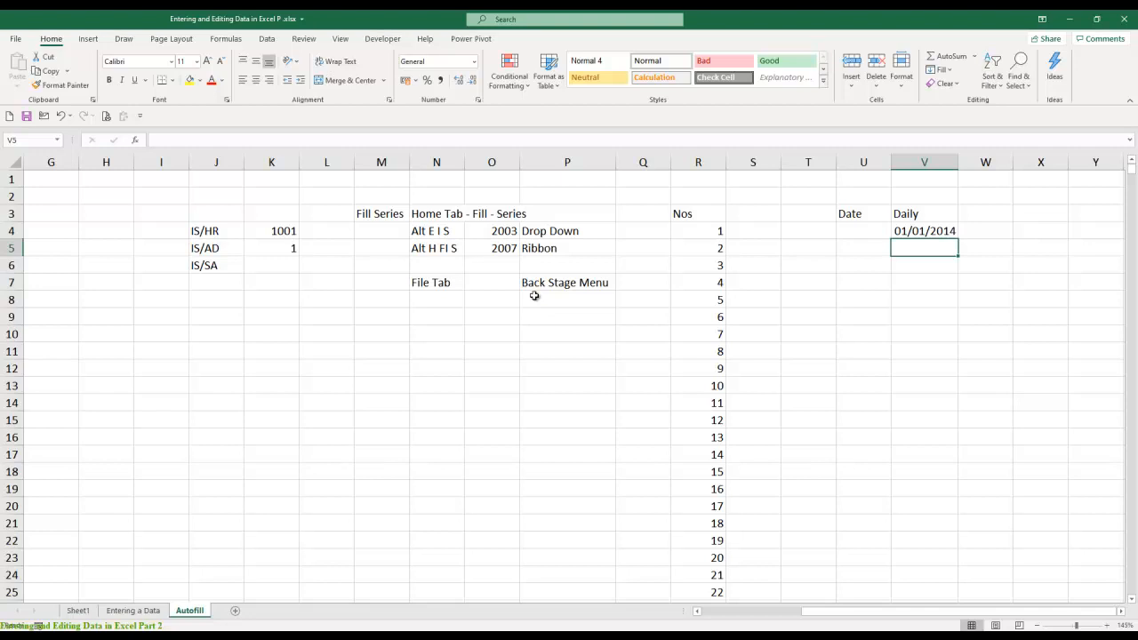
key(Up)
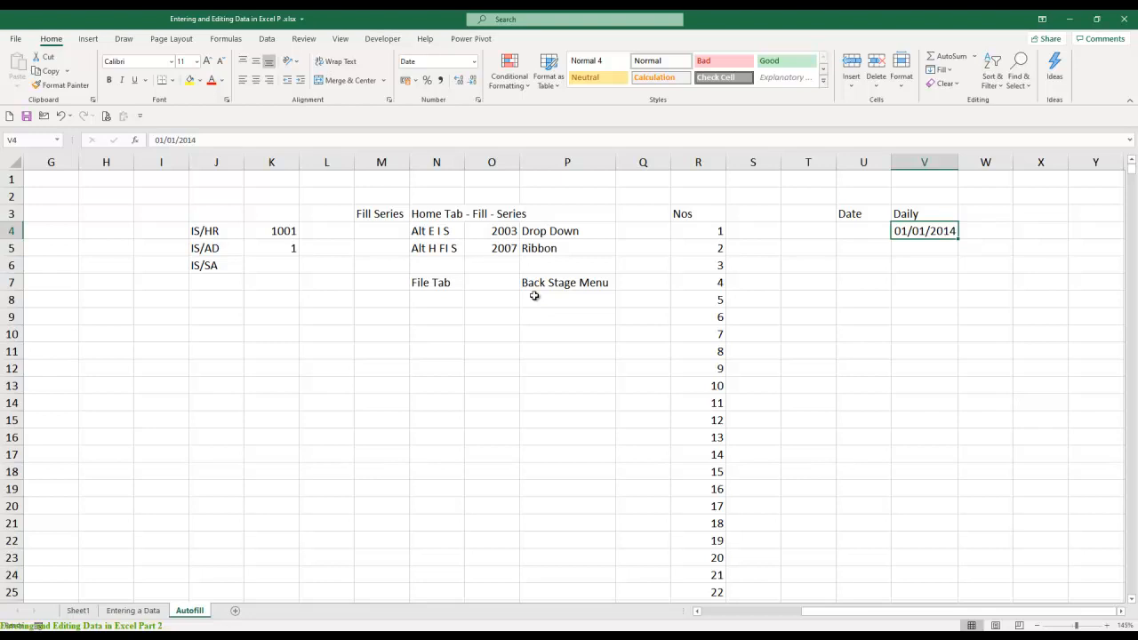
- Fill a date series by day in columns from cell V4 with stop value 31-12-2020, and go to its last cell
key(alt+e)
key(alt+i)
key(alt+s)
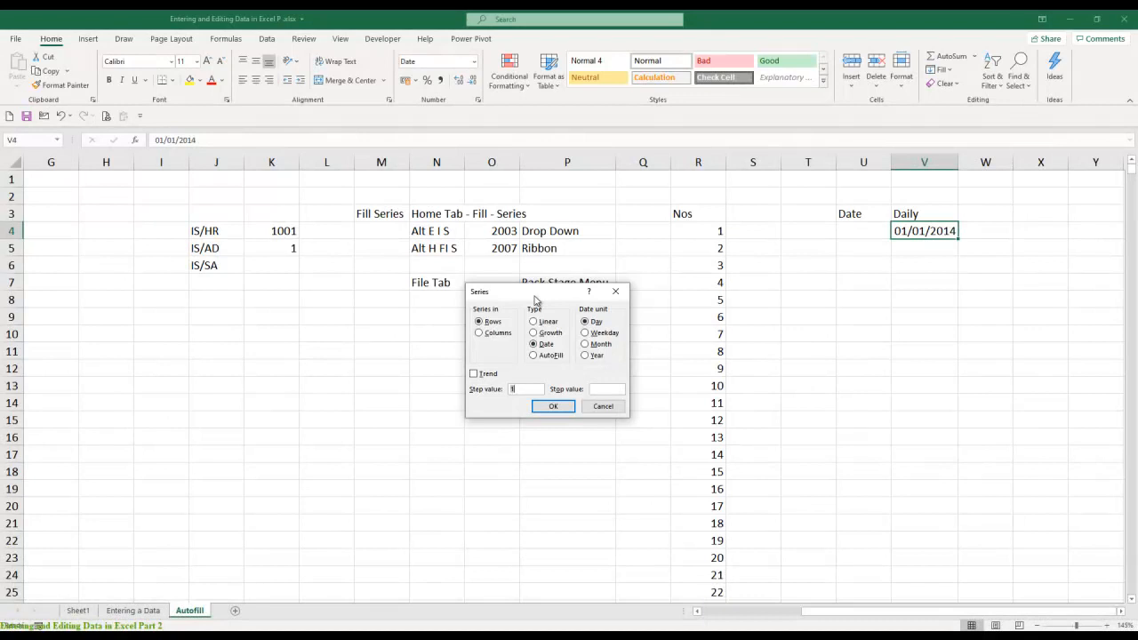
key(alt+c)
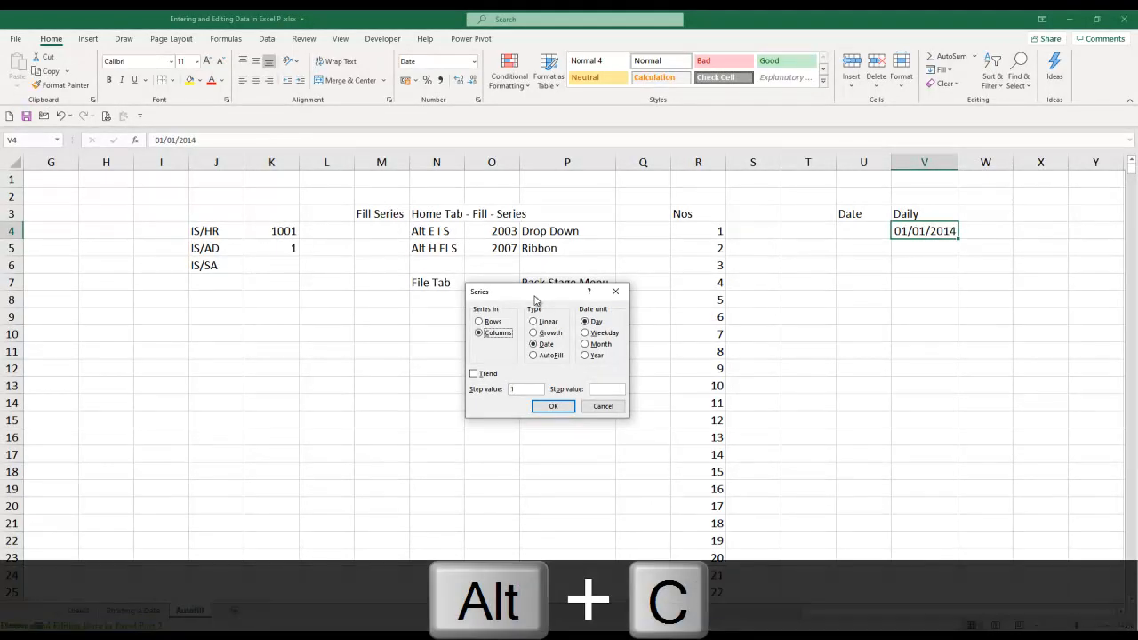
key(Tab)
key(Tab)
key(Tab)
key(Tab)
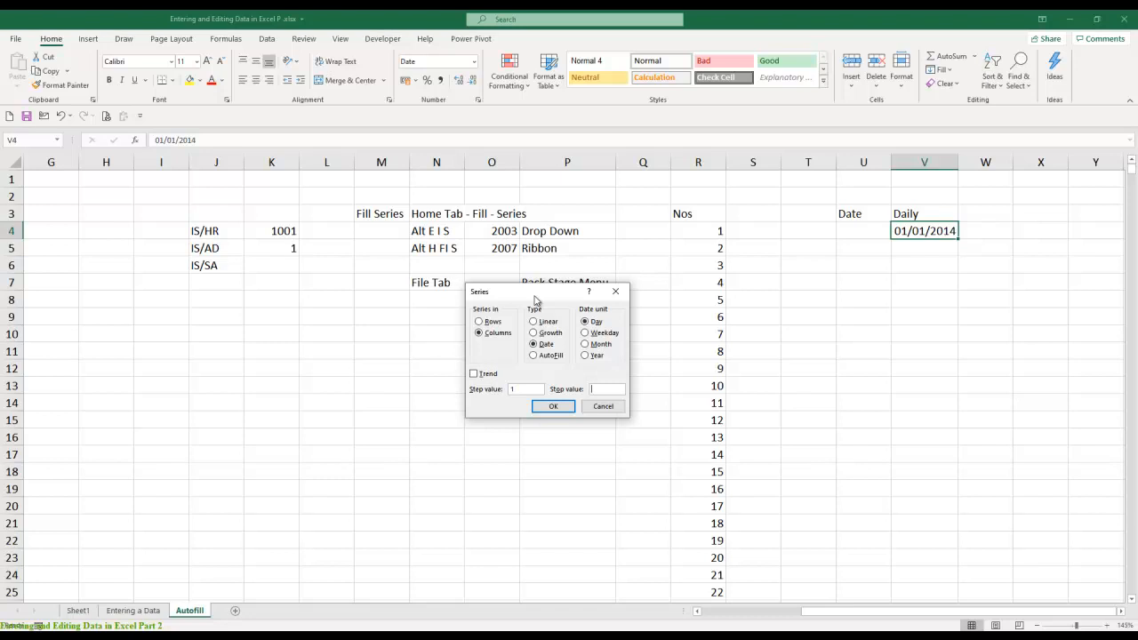
text(31-15)
text(2-20)
text(20)
key(Return)
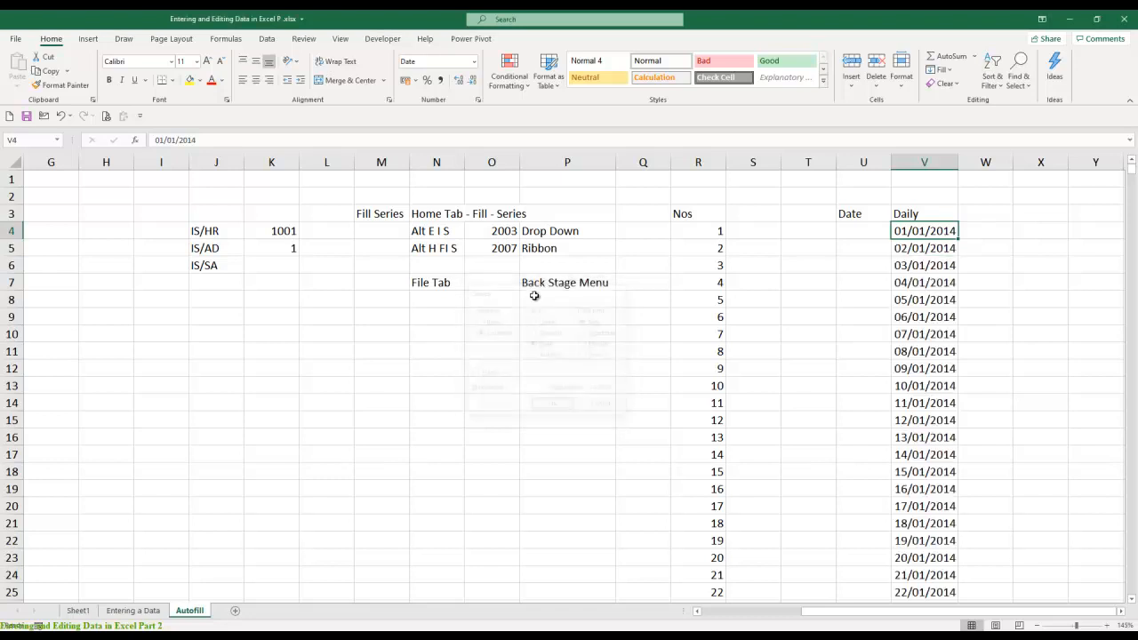
key(ctrl+Down)
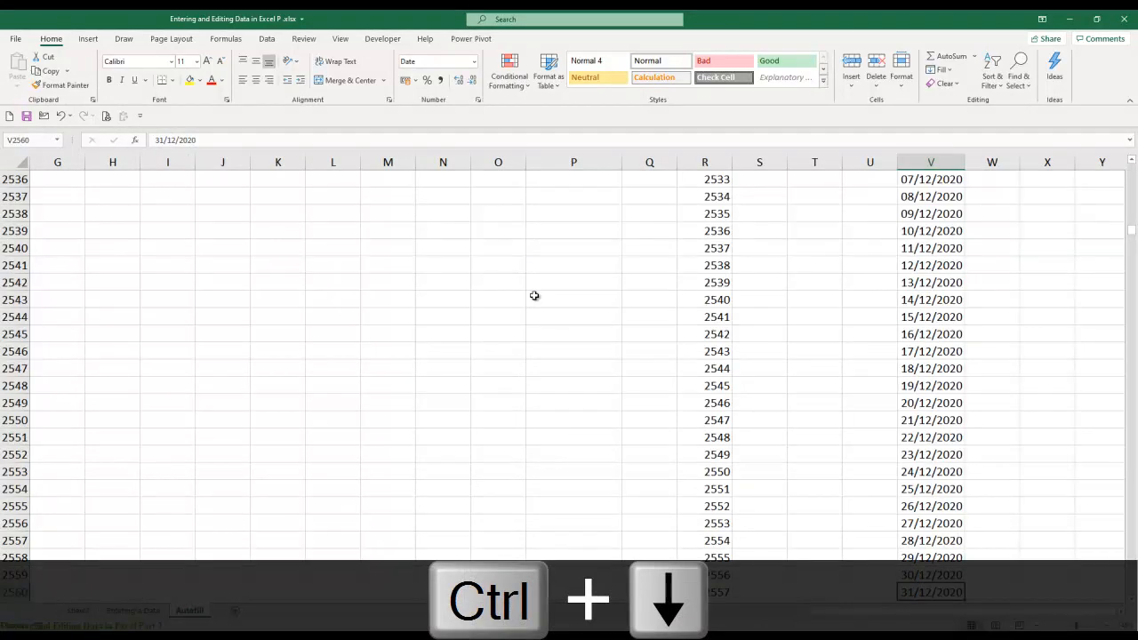
- Return to the top of the sheet and enter the heading "Weekday" in cell X3
key(ctrl+Up)
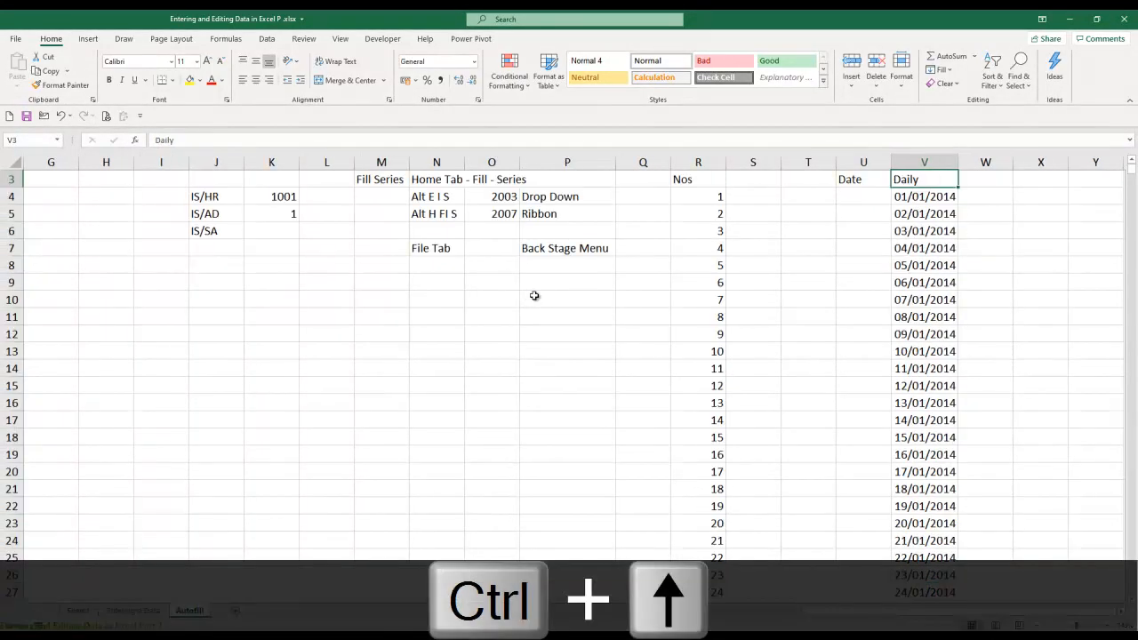
key(ctrl+Up)
key(Right)
key(Right)
key(Right)
key(Right)
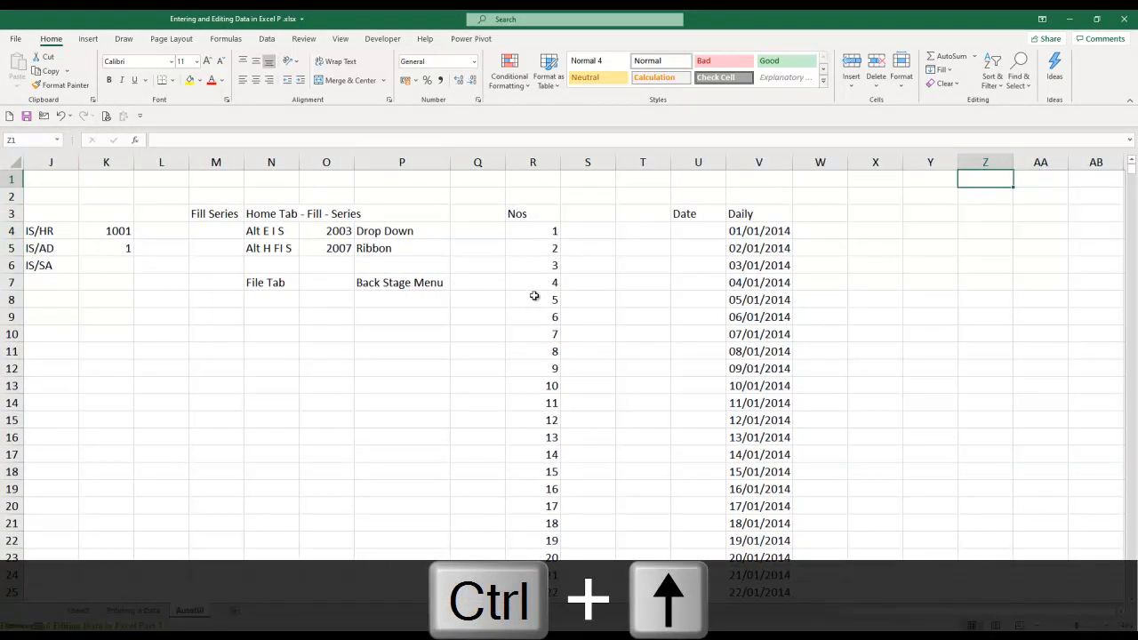
key(Left)
key(Left)
key(Down)
key(Down)
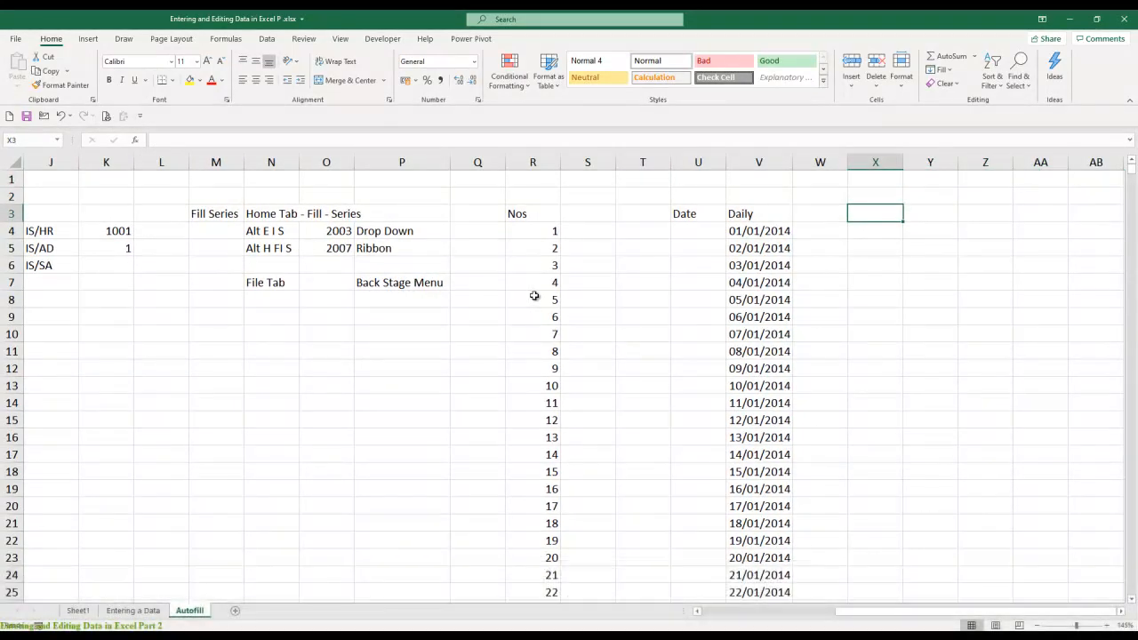
text(Weekday)
key(Return)
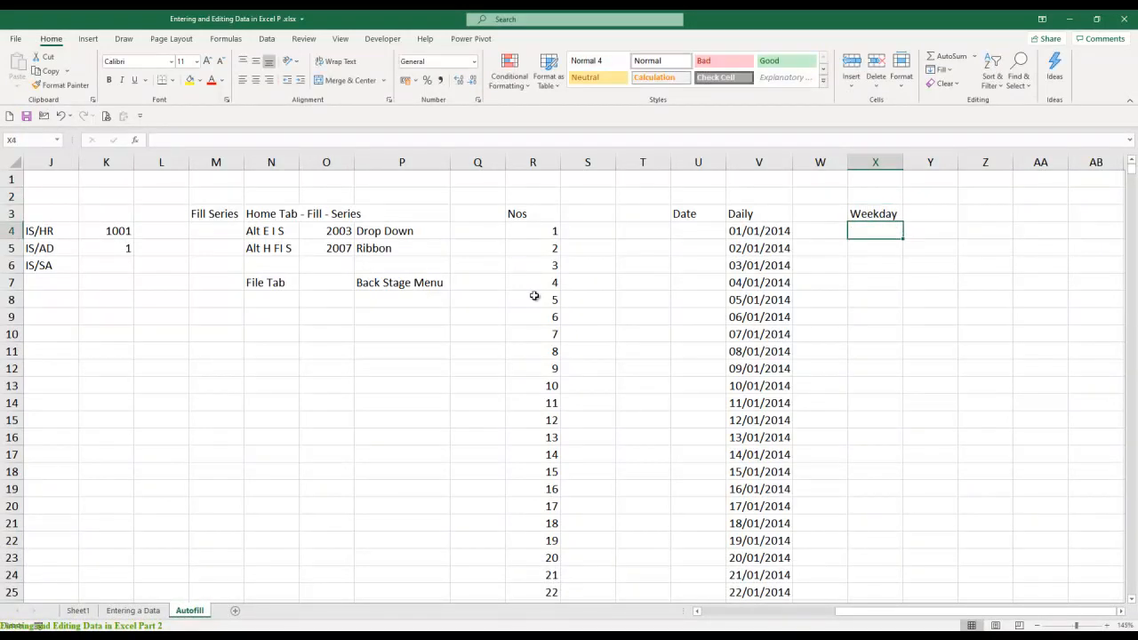
- Add the note "M TO F" in cell X2 above the Weekday heading
key(Up)
key(Up)
text(M TO F)
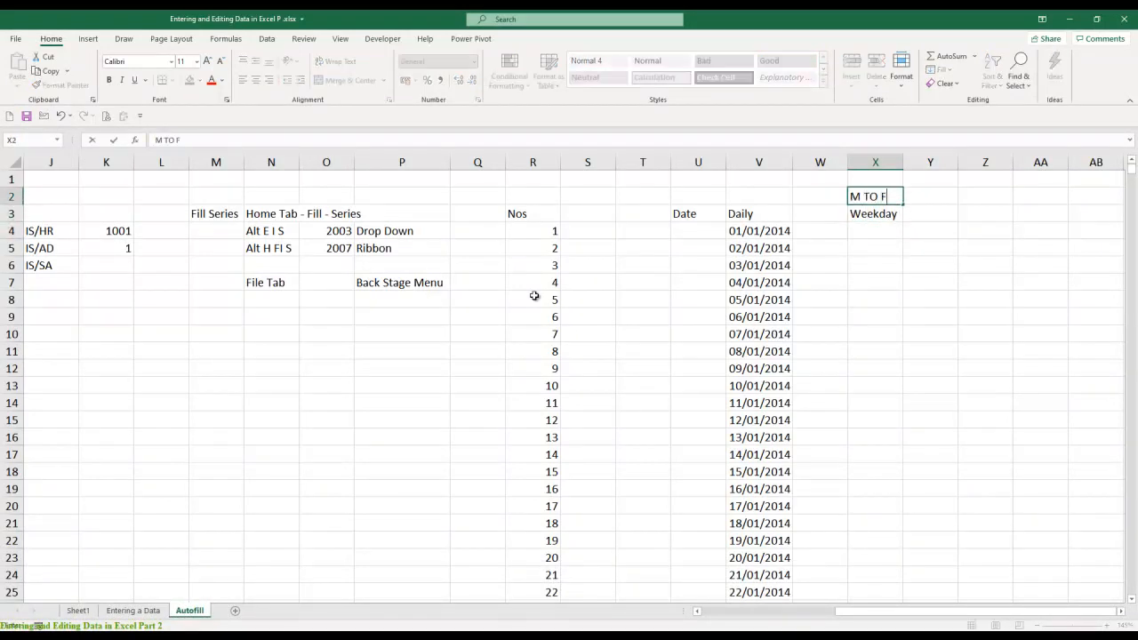
key(Return)
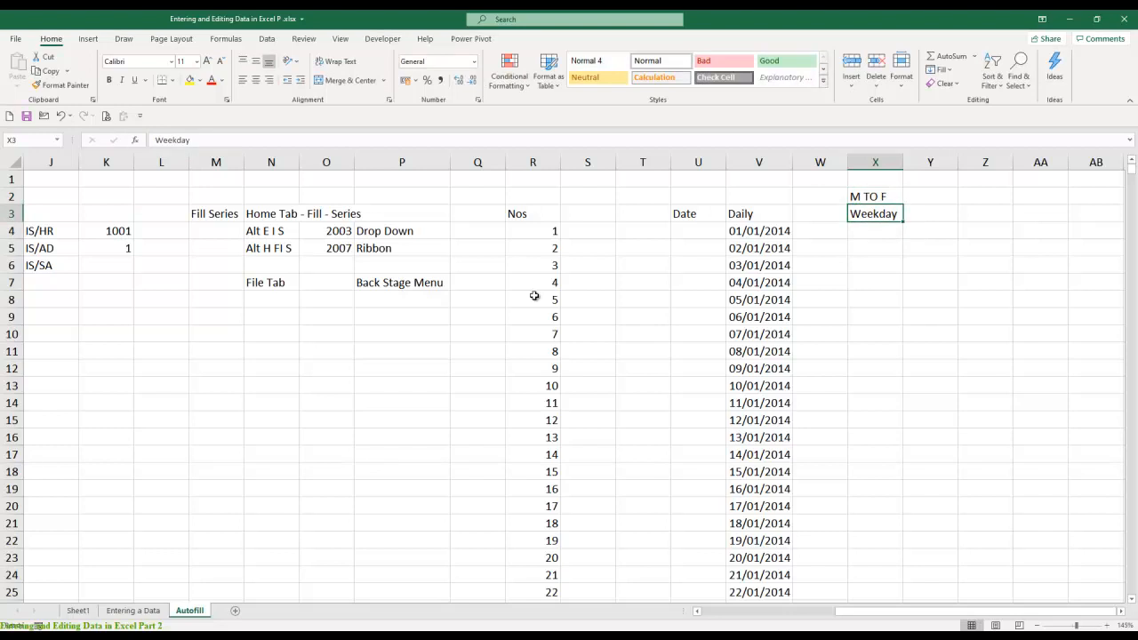
key(Return)
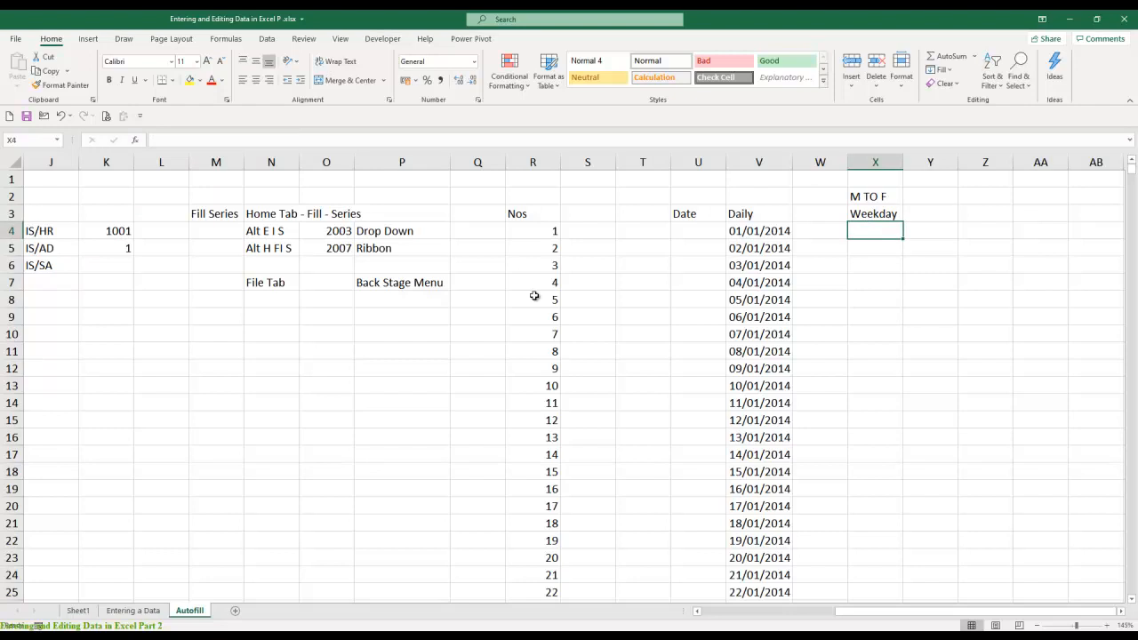
- Enter the start date 1-1-2014 in cell X4 below the Weekday heading and select that cell
text(1-1-2014)
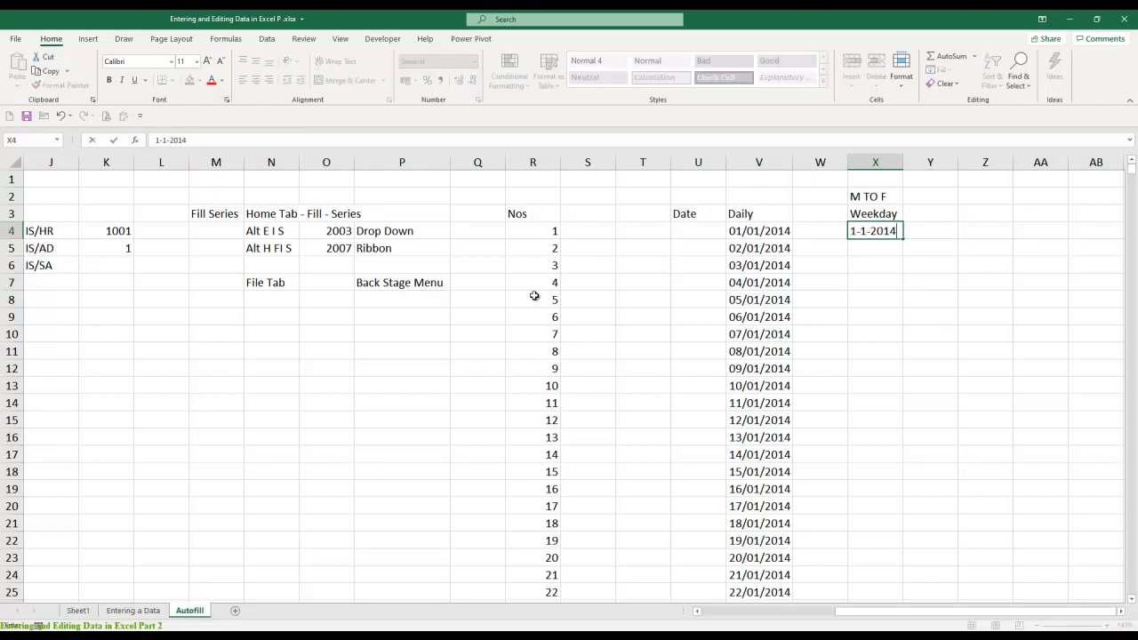
key(Return)
key(Up)
- Fill a date series by weekday in columns from cell X4 with the stop value 31-12-2020
key(alt+e)
key(alt+i)
key(alt+s)
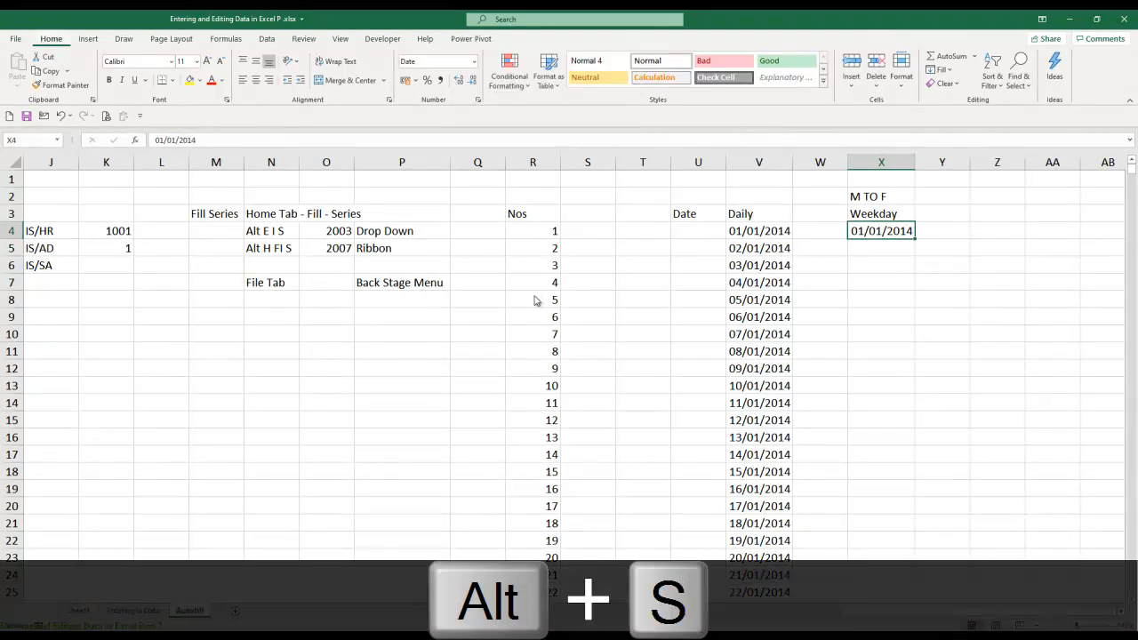
key(alt+c)
key(Tab)
key(Tab)
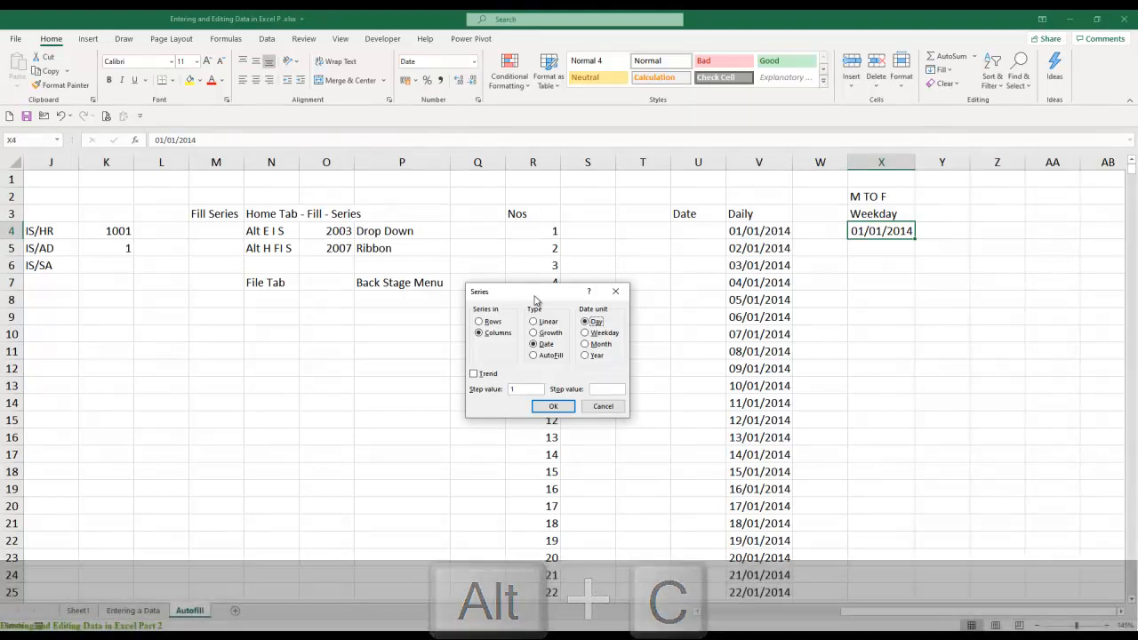
key(Down)
key(Tab)
key(Tab)
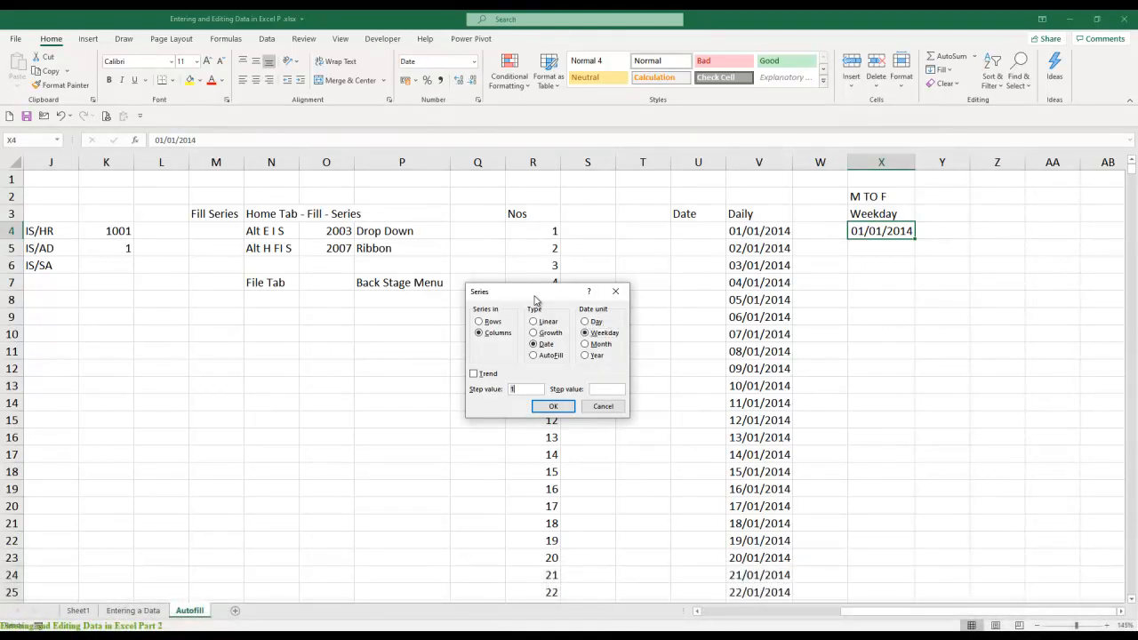
key(Tab)
text(31-1)
text(2-2020)
key(ctrl+Return)
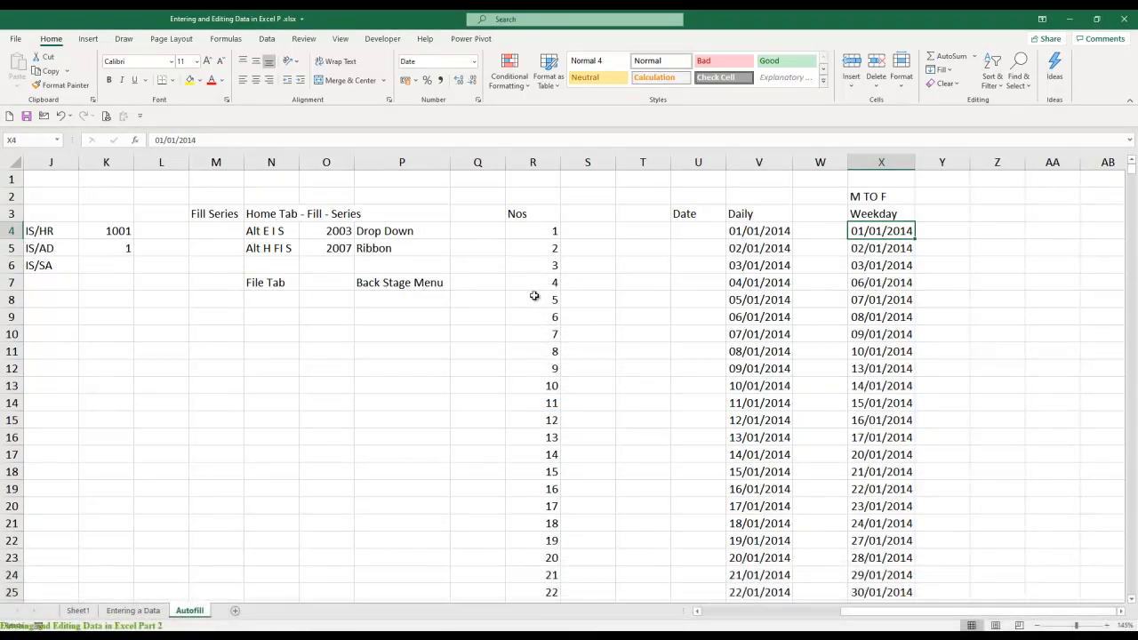
- Examine the first dates of the weekday series in column X to see which days are included
key(Down)
key(Down)
key(Down)
key(Down)
key(Down)
key(Down)
key(Up)
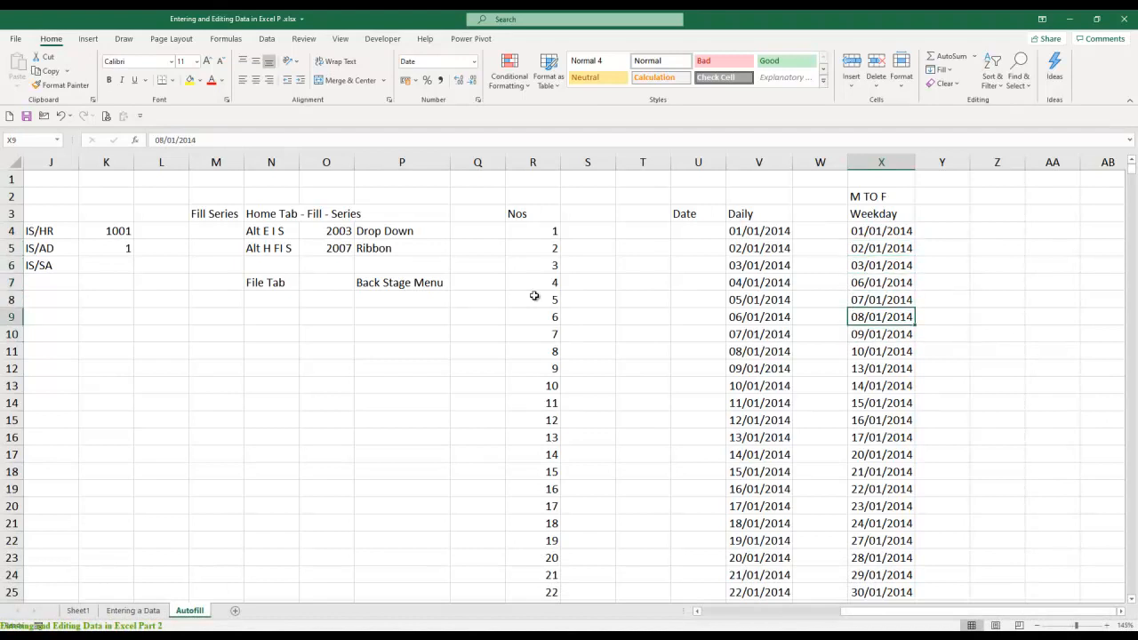
key(Up)
key(Up)
key(Up)
key(Up)
key(Up)
- Enter the formula =TEXT(X4,"DDDD") in cell Y4 to show the weekday name of the first weekday date
key(Right)
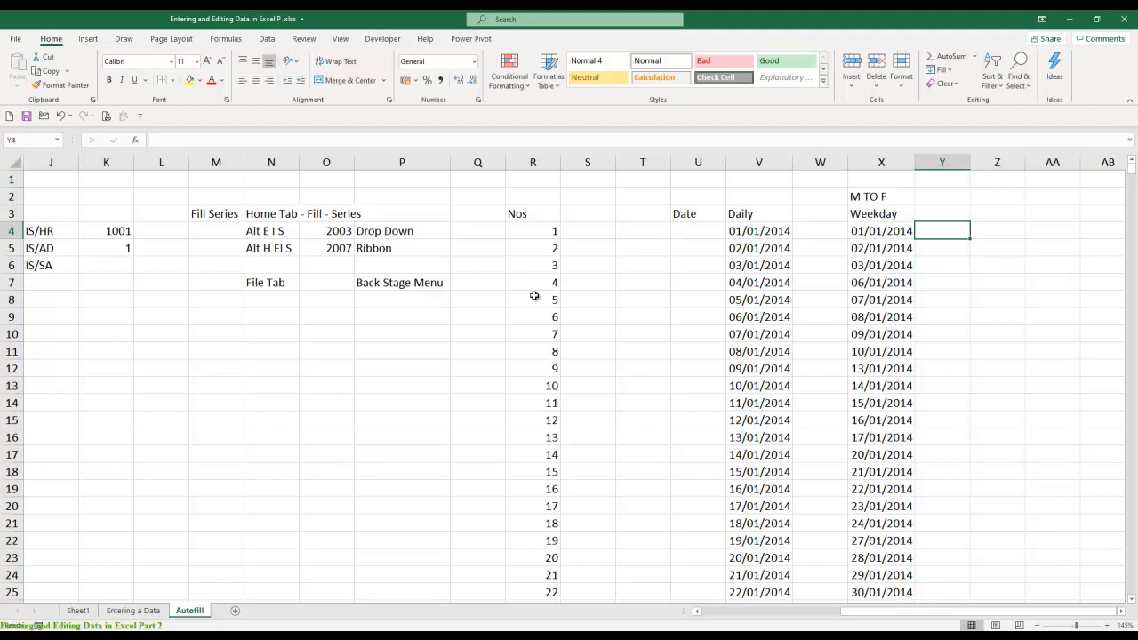
text(=text)
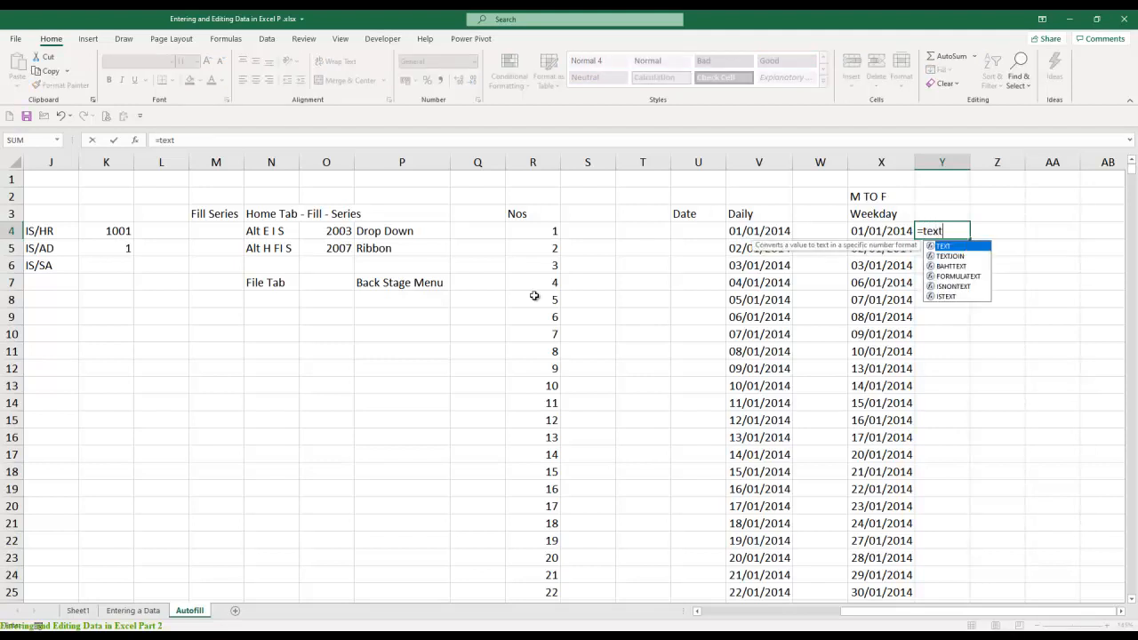
key(Tab)
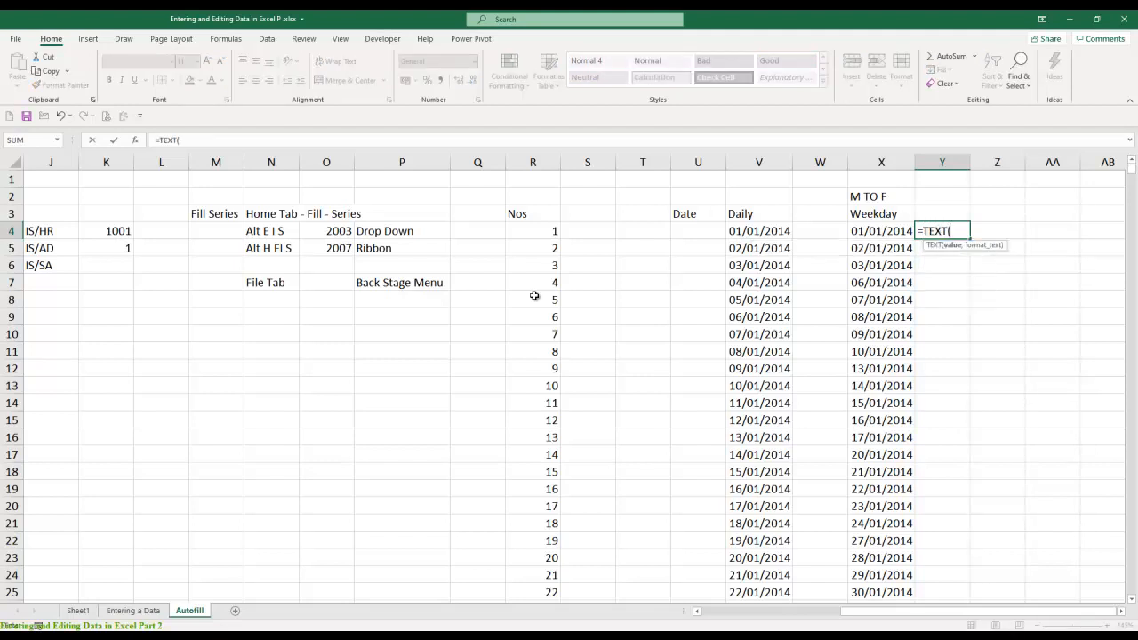
key(Left)
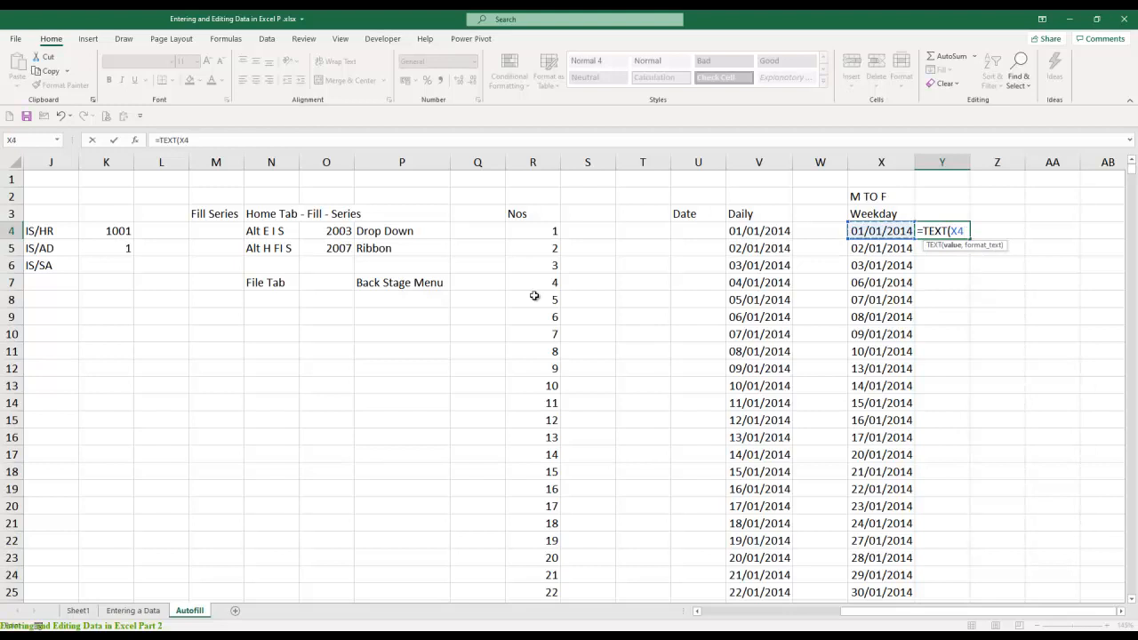
text(,")
text(DDD)
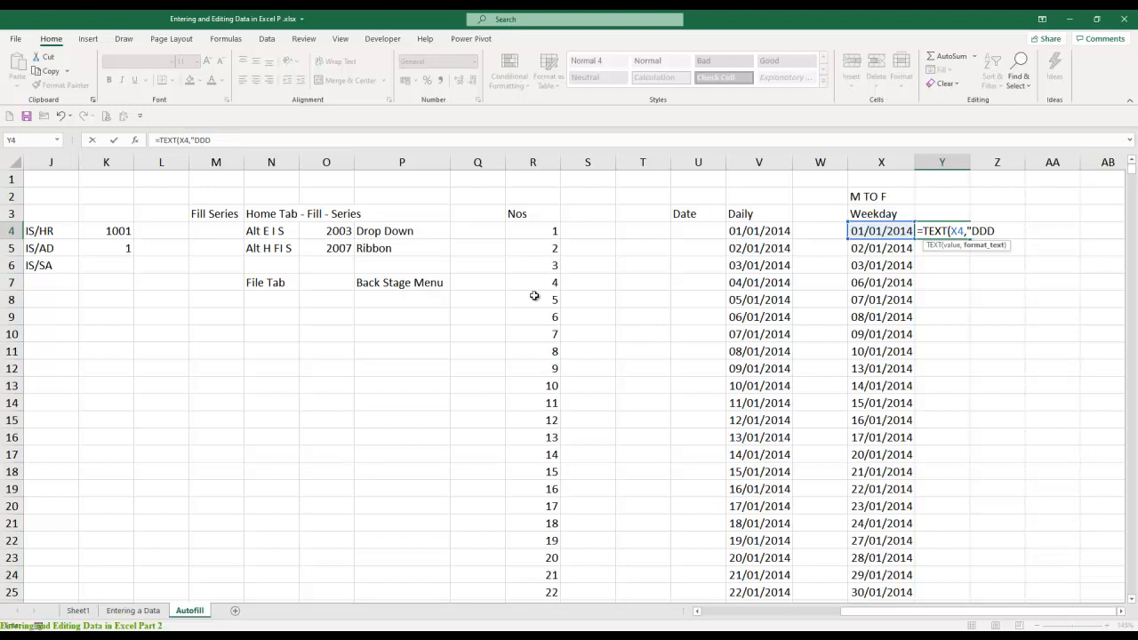
text(D")
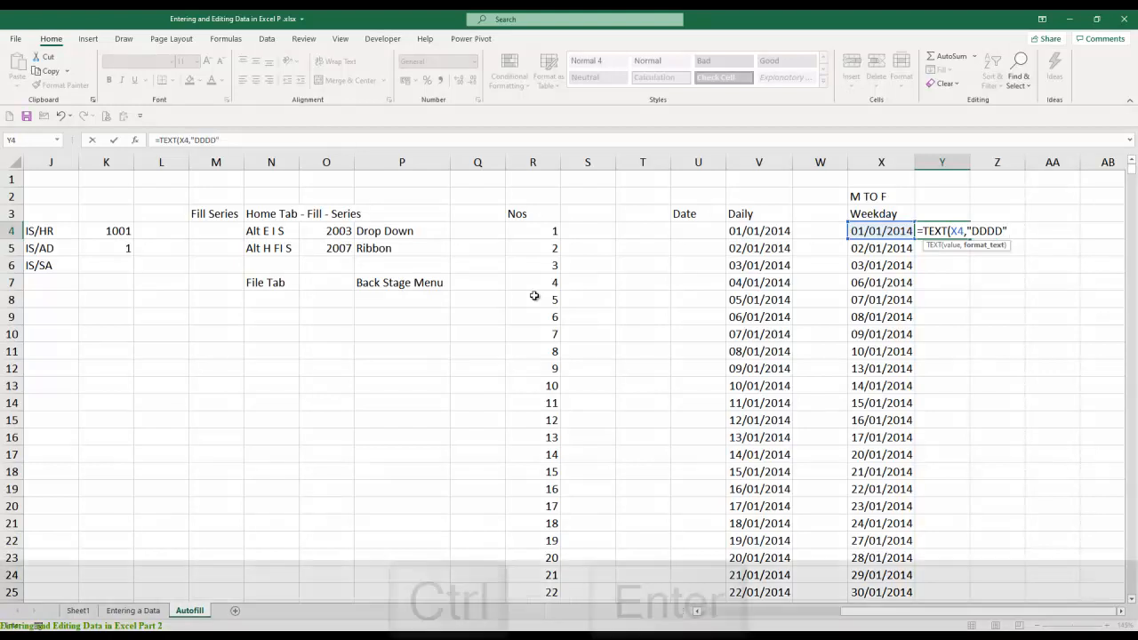
key(ctrl+Return)
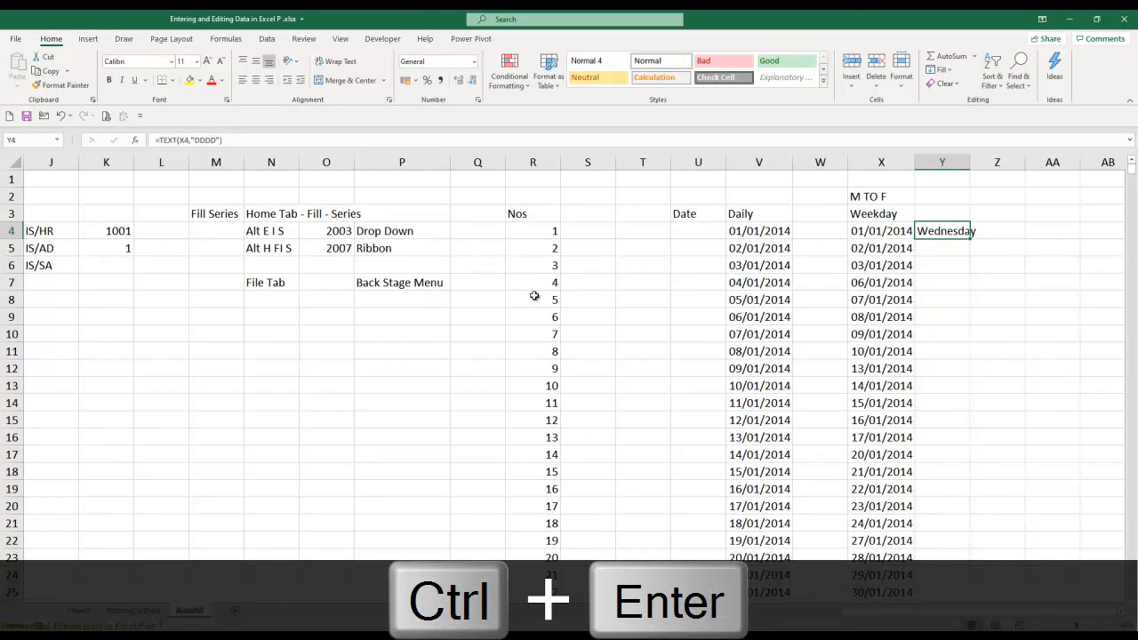
- Autofit the width of column Y to the weekday name in Y4
key(alt+o)
key(alt+c)
key(alt+a)
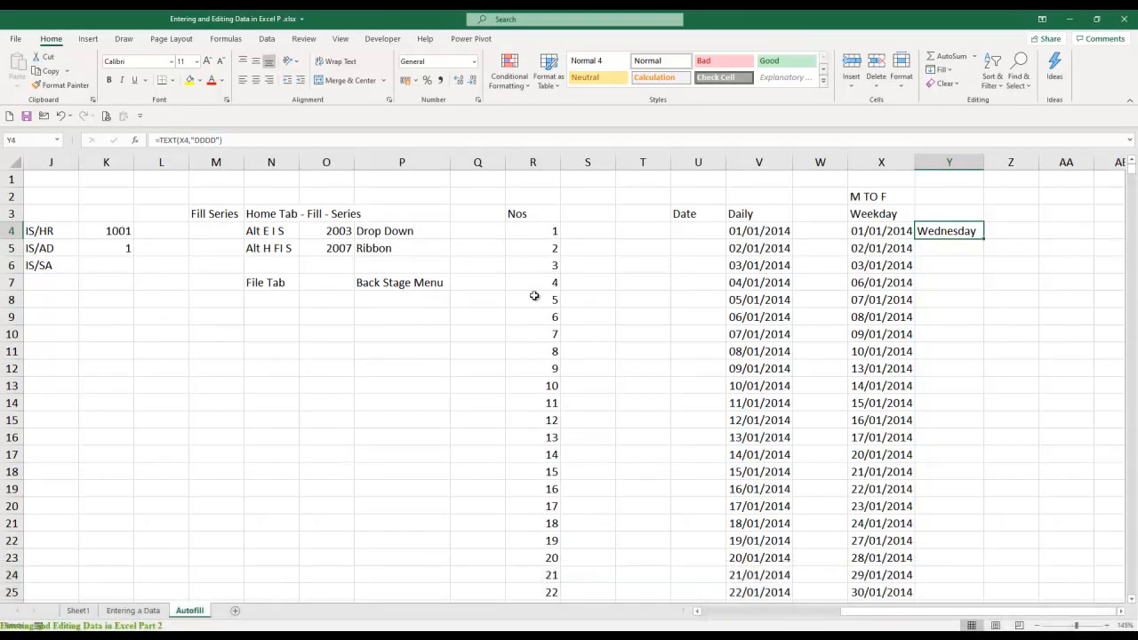
key(ctrl+c)
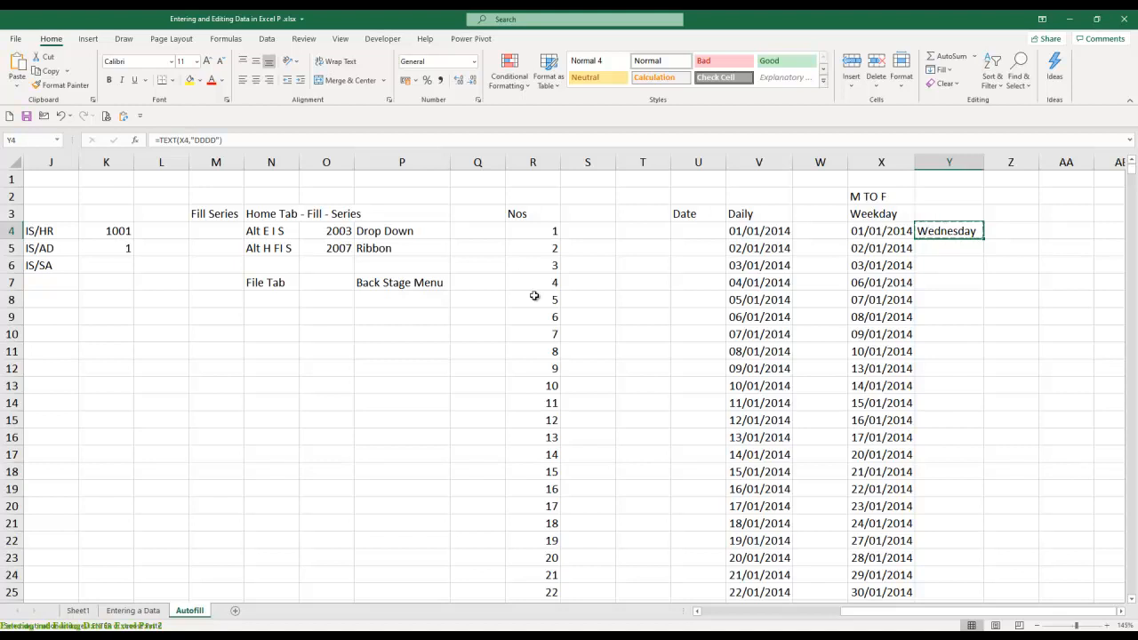
key(Escape)
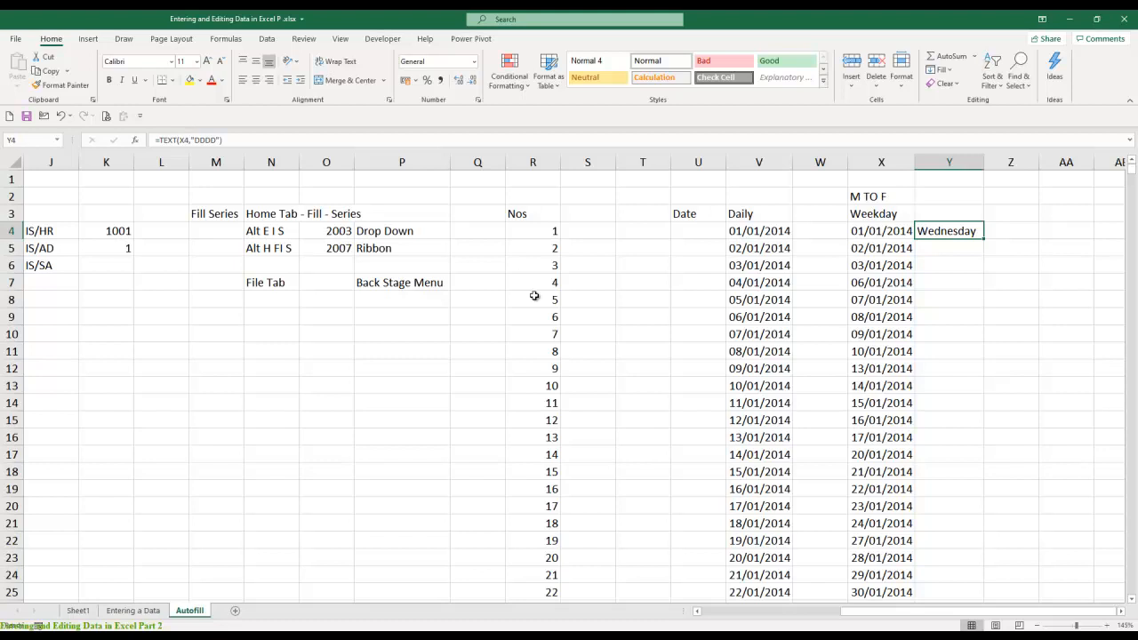
click(869, 615)
drag(868, 615, 704, 619)
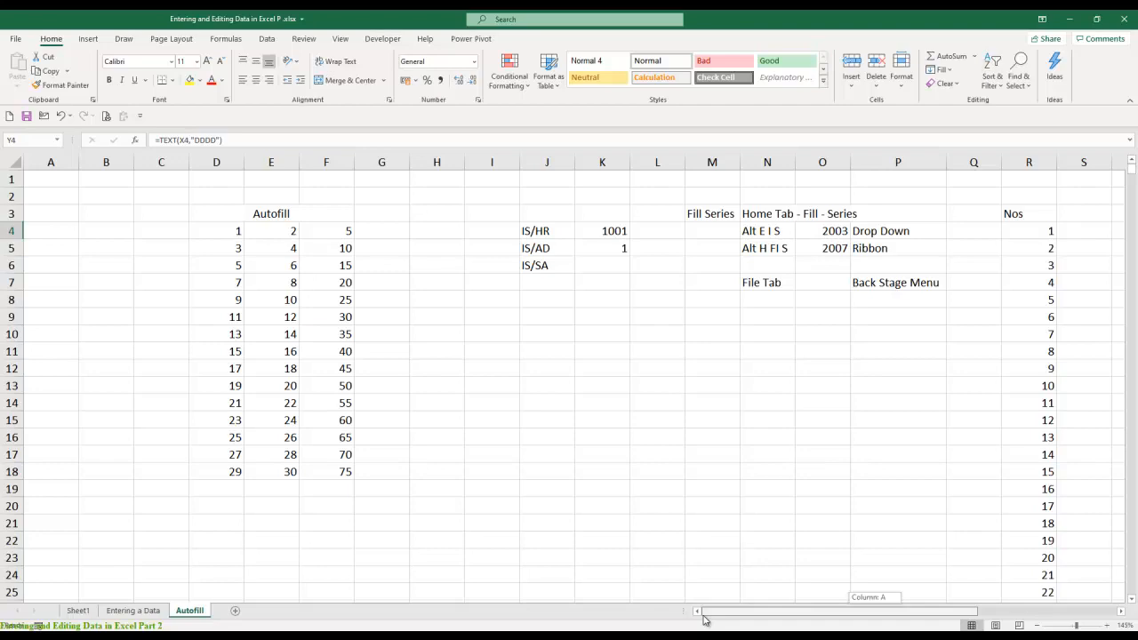
drag(704, 620, 1023, 604)
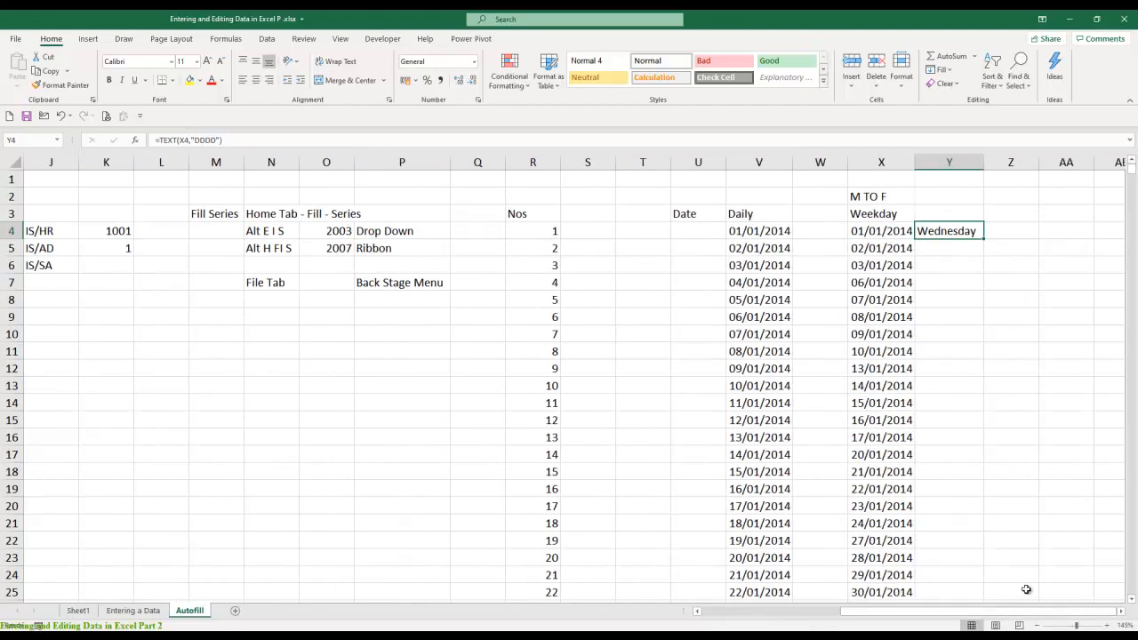
- Fill the Y4 formula down beside all the dates in column X and check the last row of the fill
click(883, 231)
key(ctrl+Down)
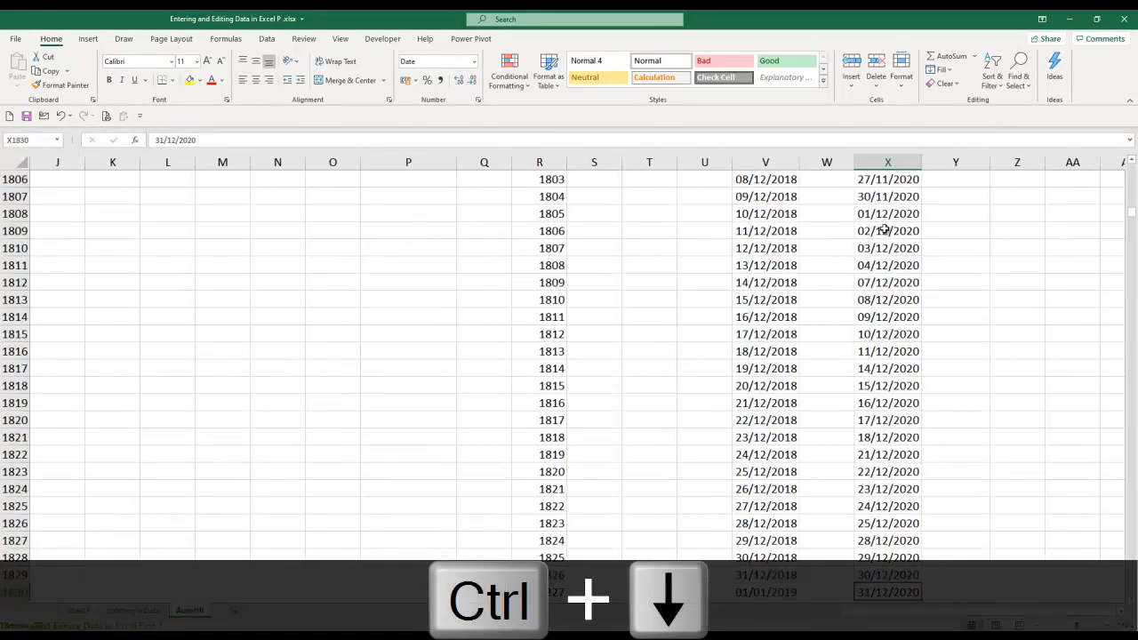
key(ctrl+Up)
key(Right)
key(Down)
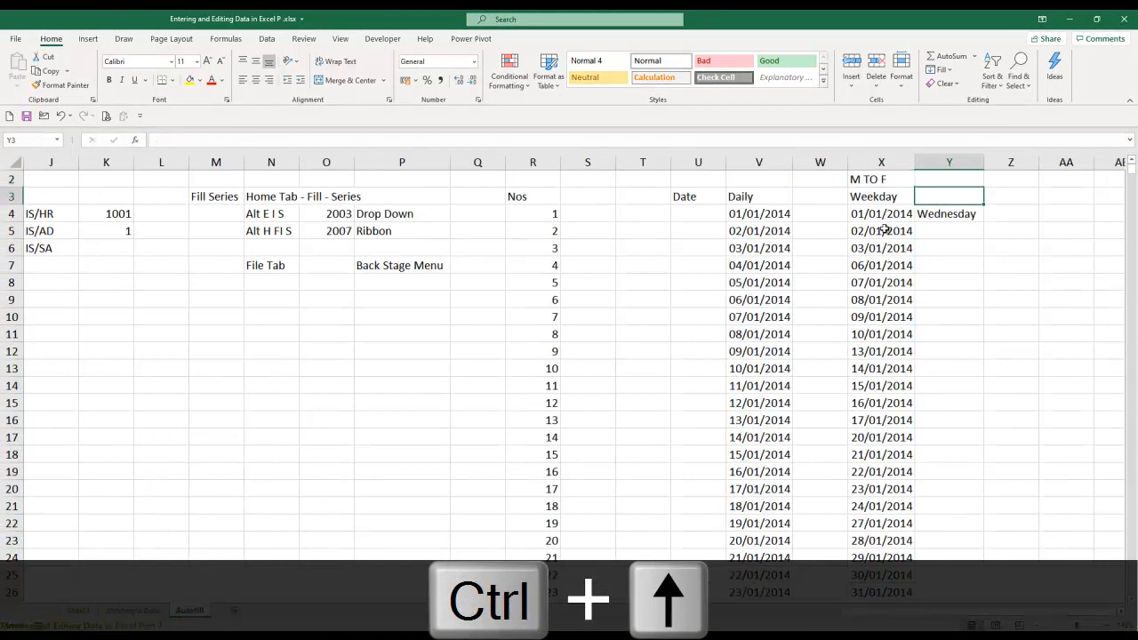
key(Down)
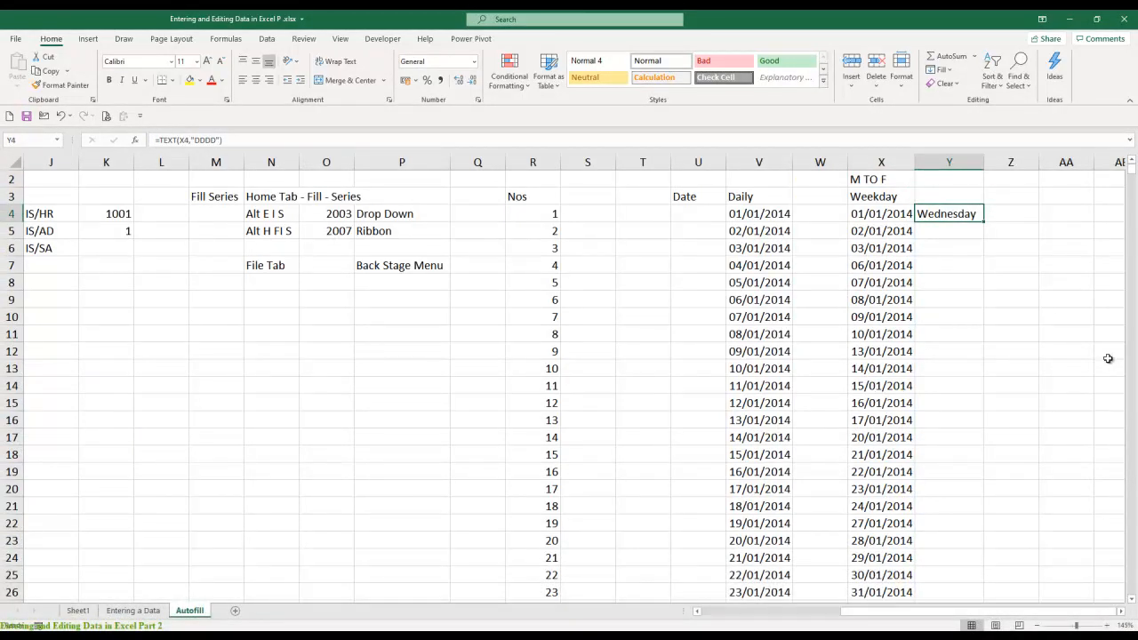
double_click(985, 222)
key(ctrl+Down)
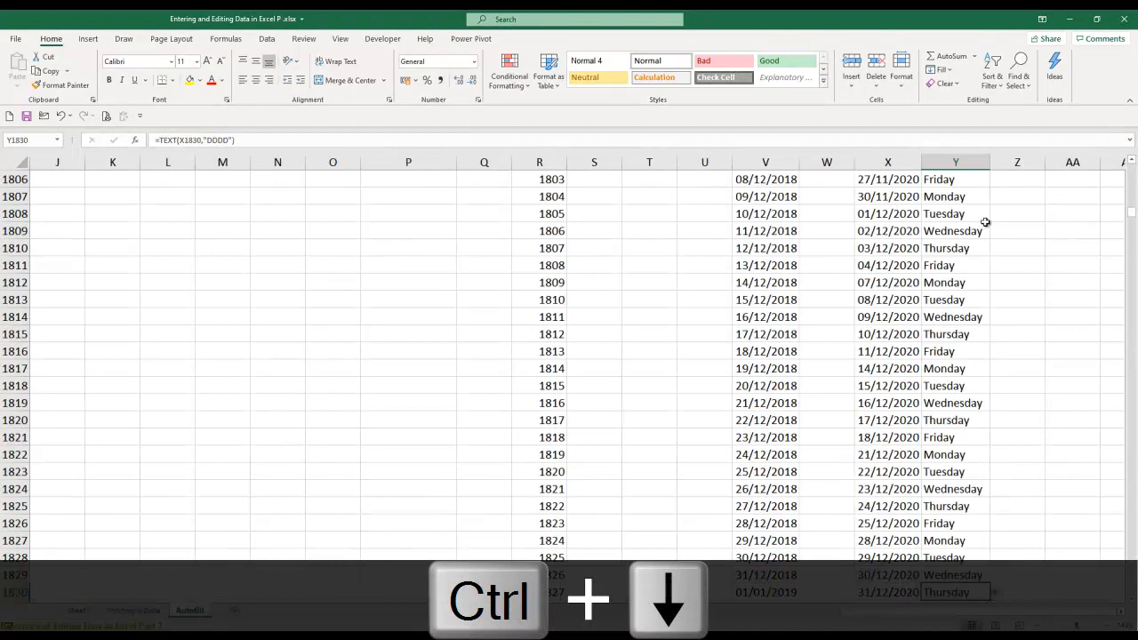
key(ctrl+Up)
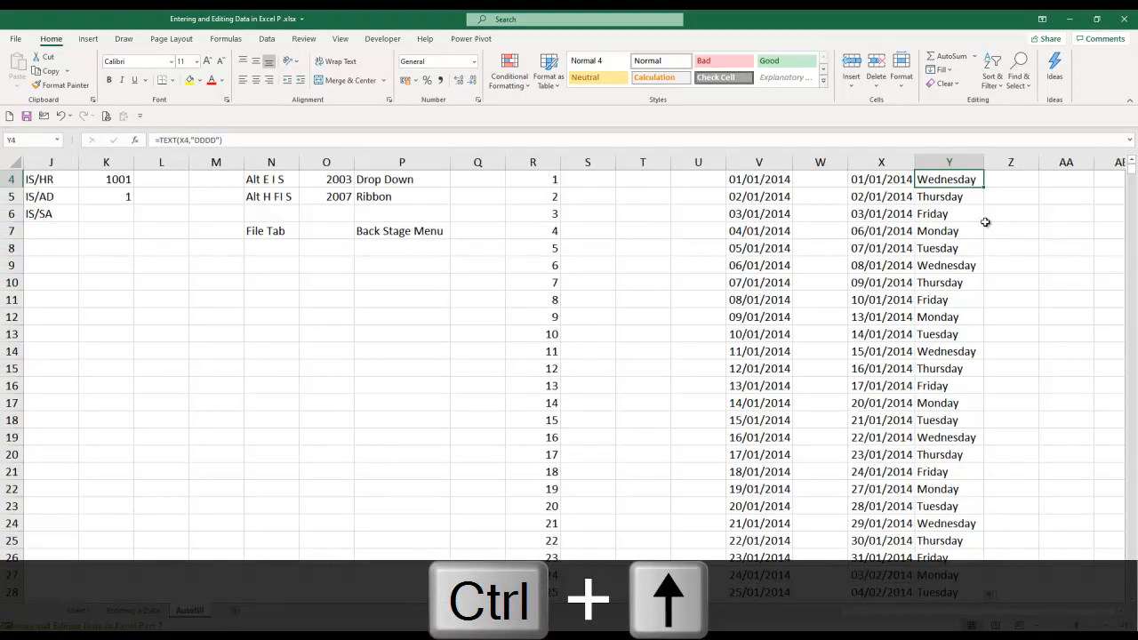
key(ctrl+Up)
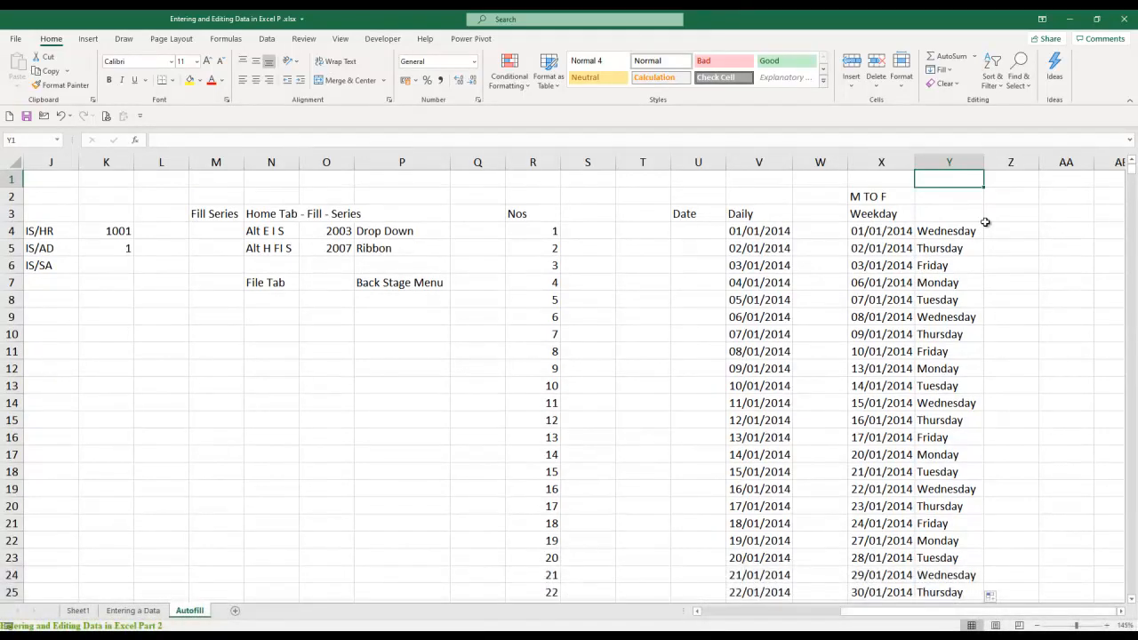
- Clear the filled weekday names from Y5 to Y1830, keeping the formula in Y4
key(Down)
key(Down)
key(Down)
key(Down)
key(ctrl+shift+Down)
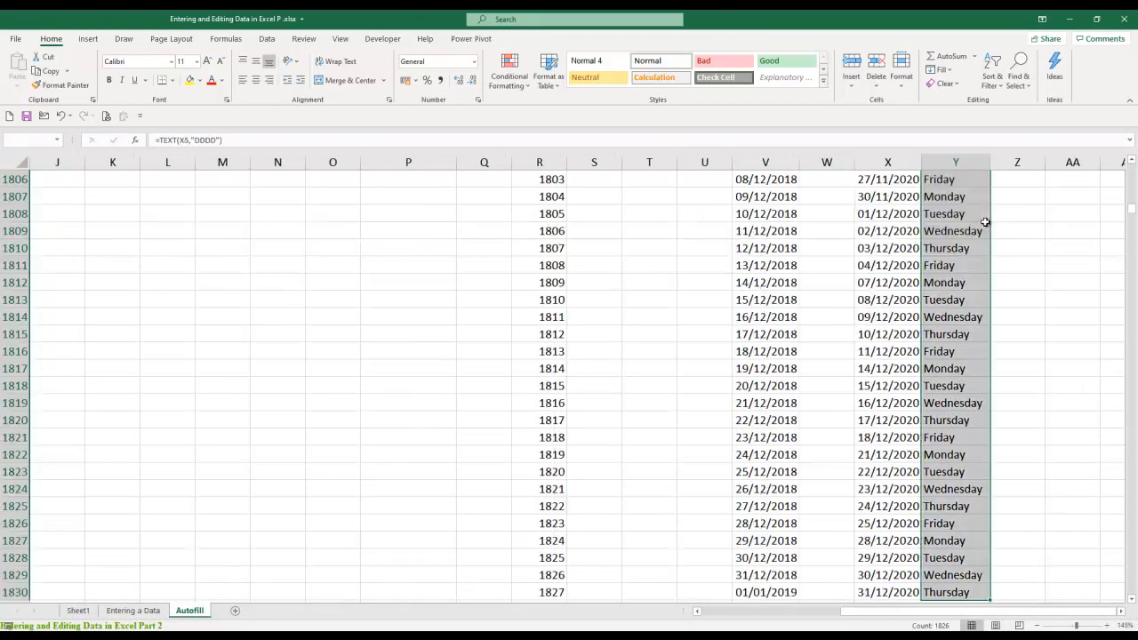
key(Delete)
- Copy the formula in Y4 and paste it into the range Y4 to Y1830, down to the last date row
key(Up)
key(ctrl+c)
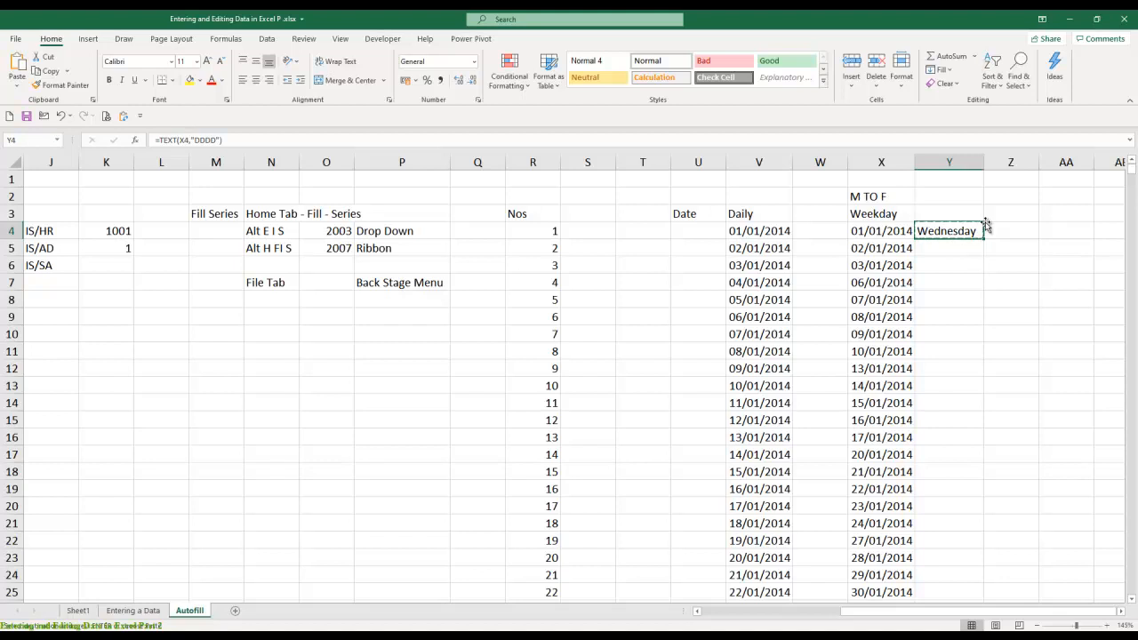
key(Left)
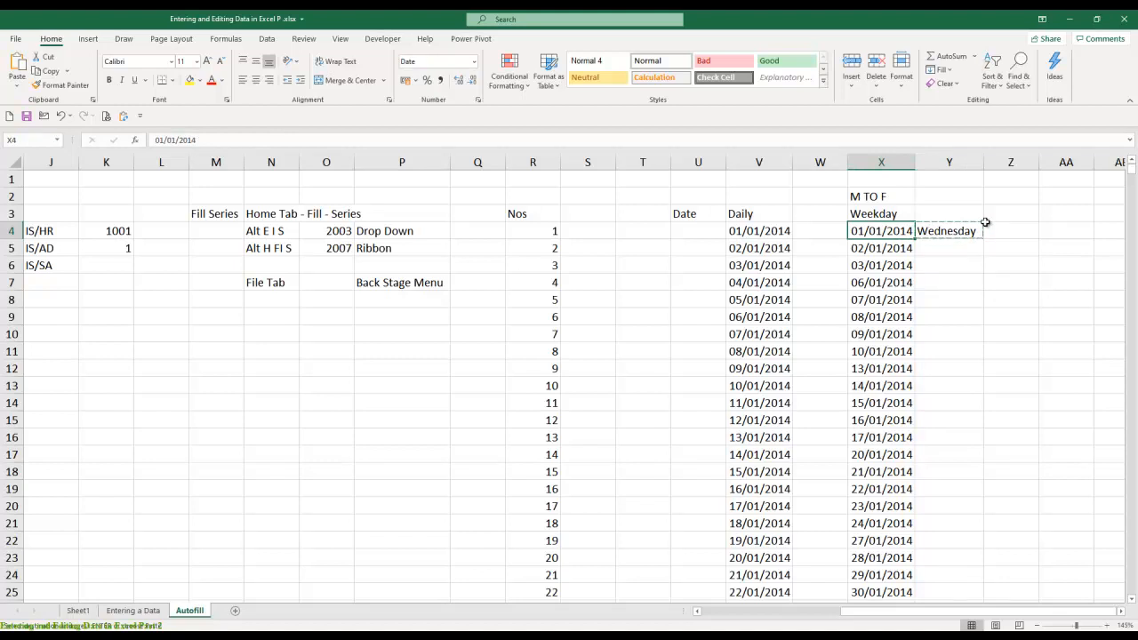
key(ctrl+Down)
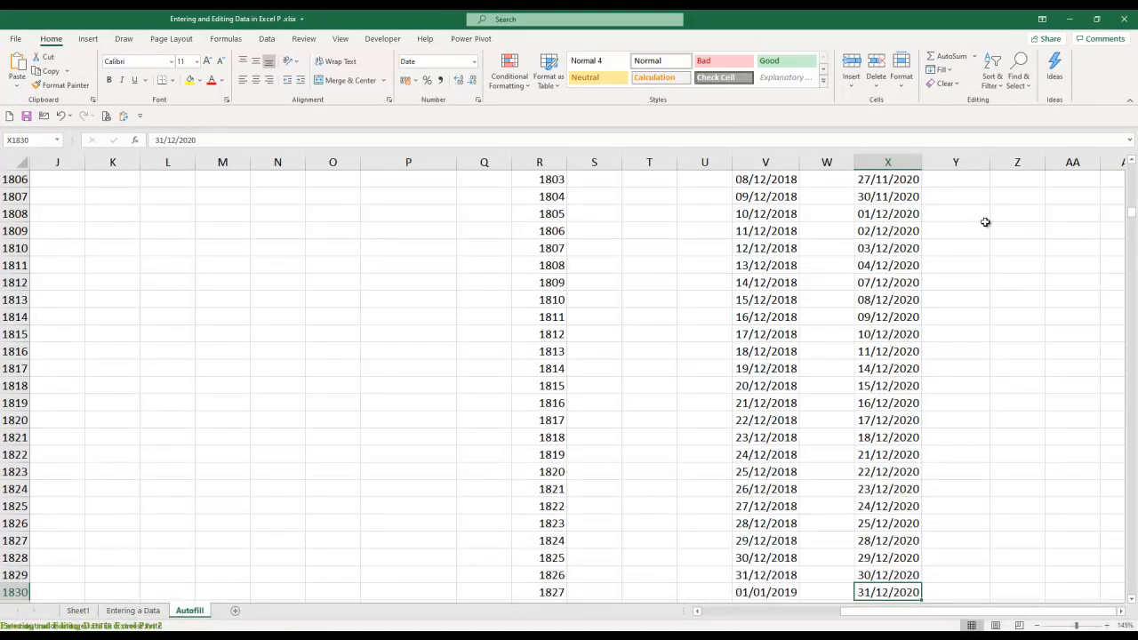
key(Right)
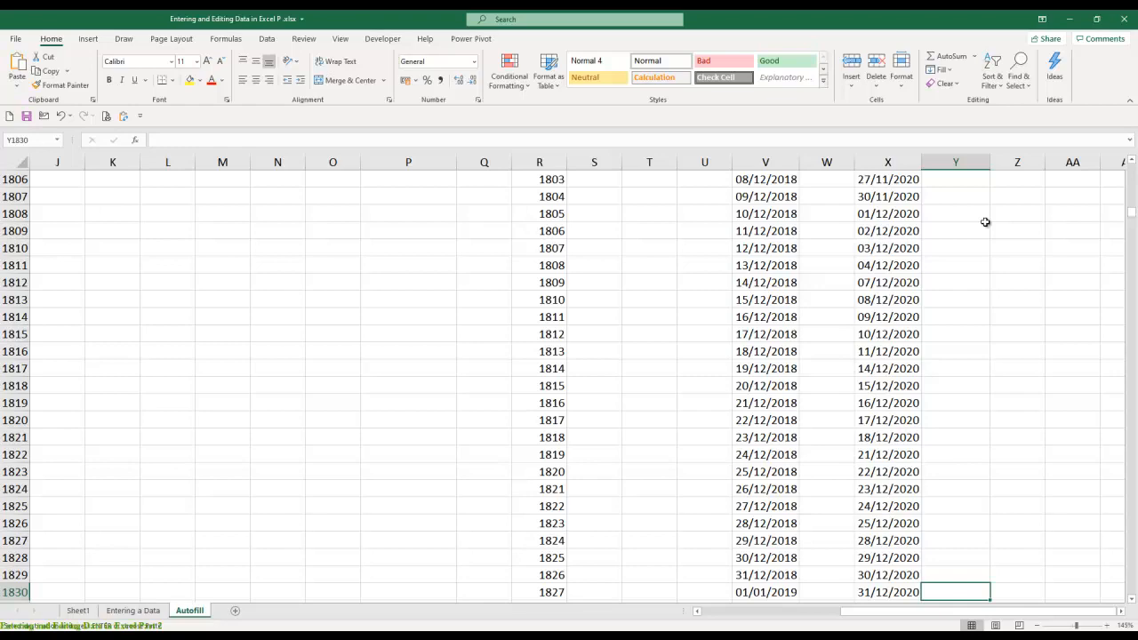
key(ctrl+shift+Up)
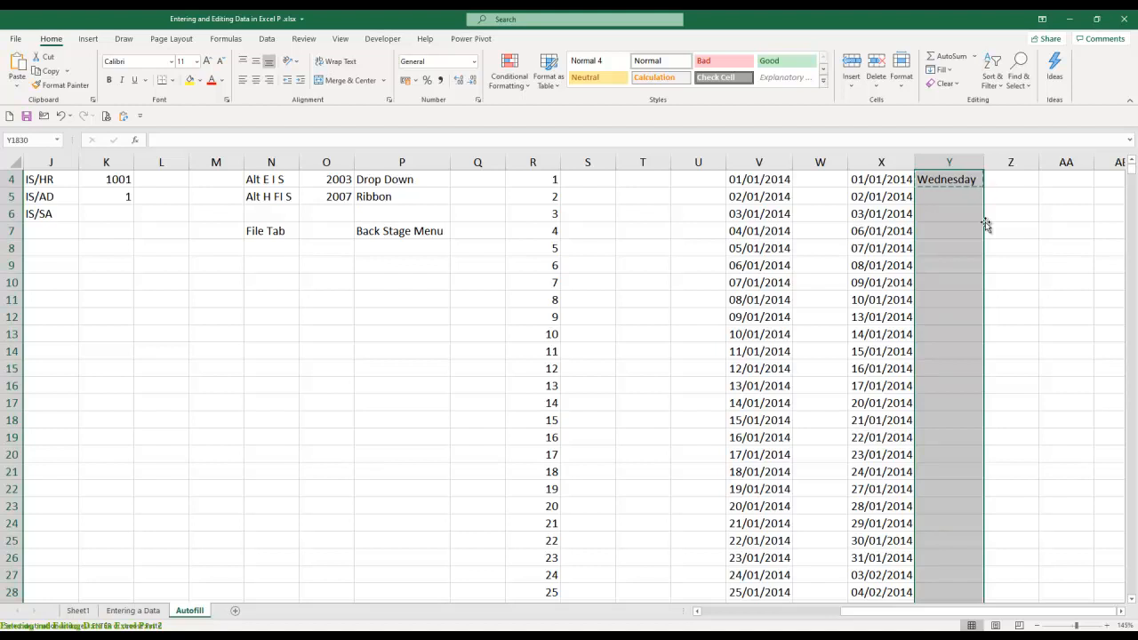
key(Return)
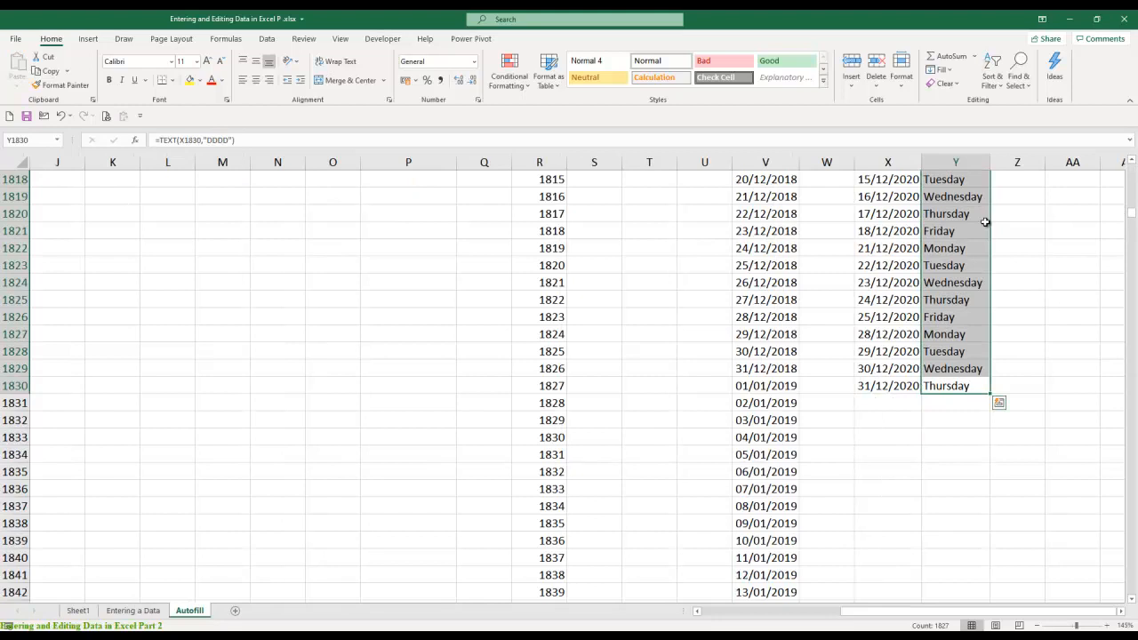
- Examine the weekday names in column Y to see which days the weekday series covers
key(ctrl+Up)
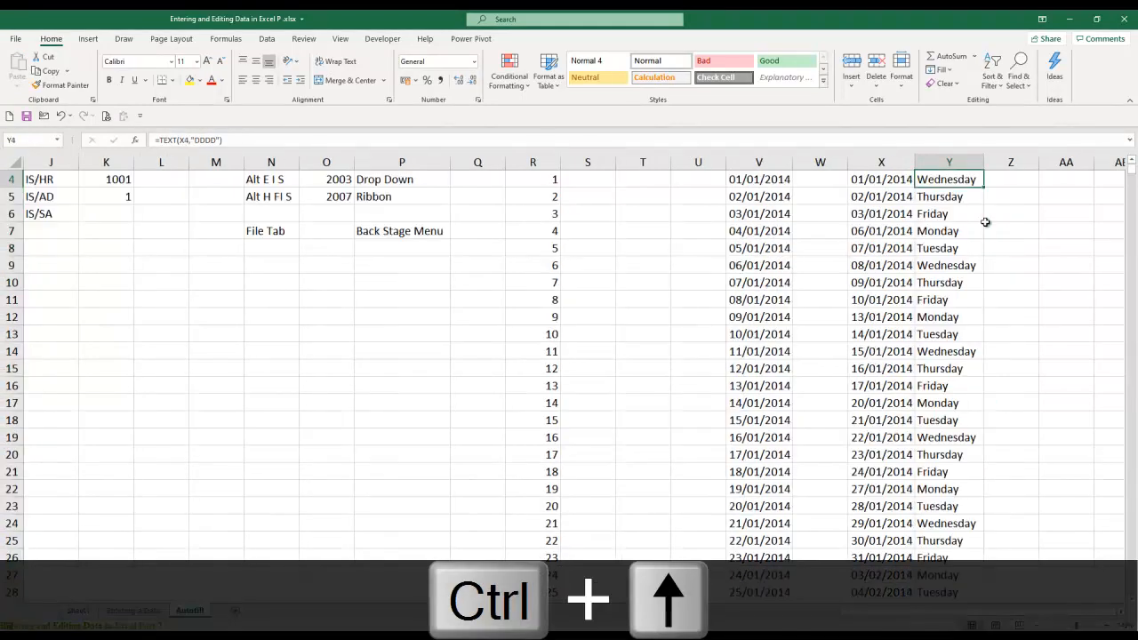
scroll(985, 221, up, 1)
key(Down)
key(Down)
key(Down)
key(Down)
key(Down)
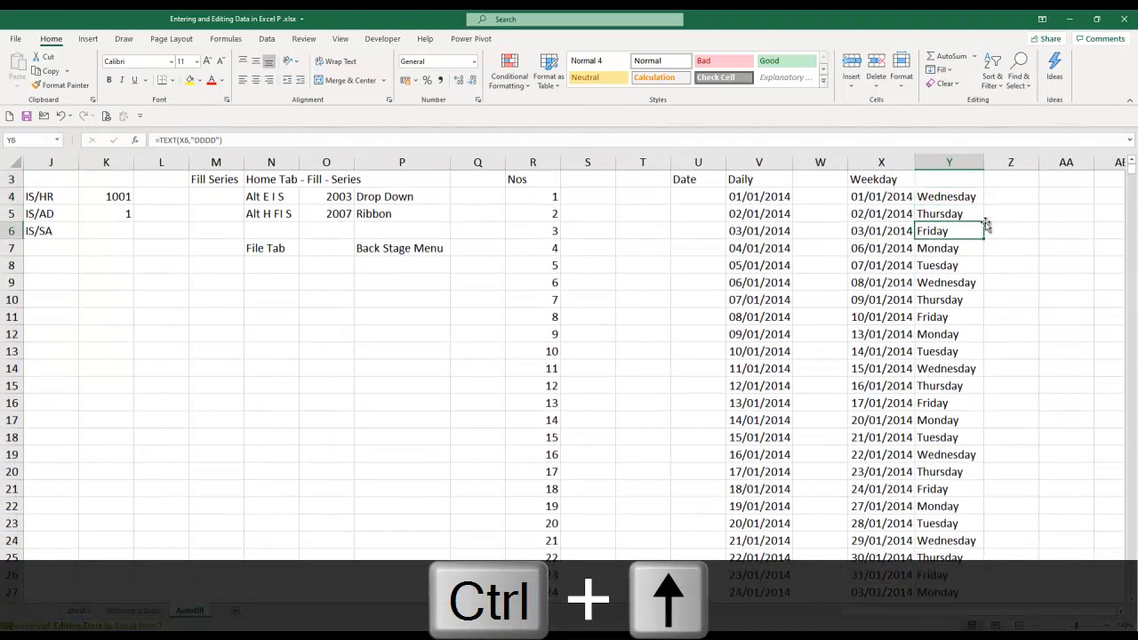
key(Down)
key(Down)
key(Down)
key(Down)
key(Up)
key(Up)
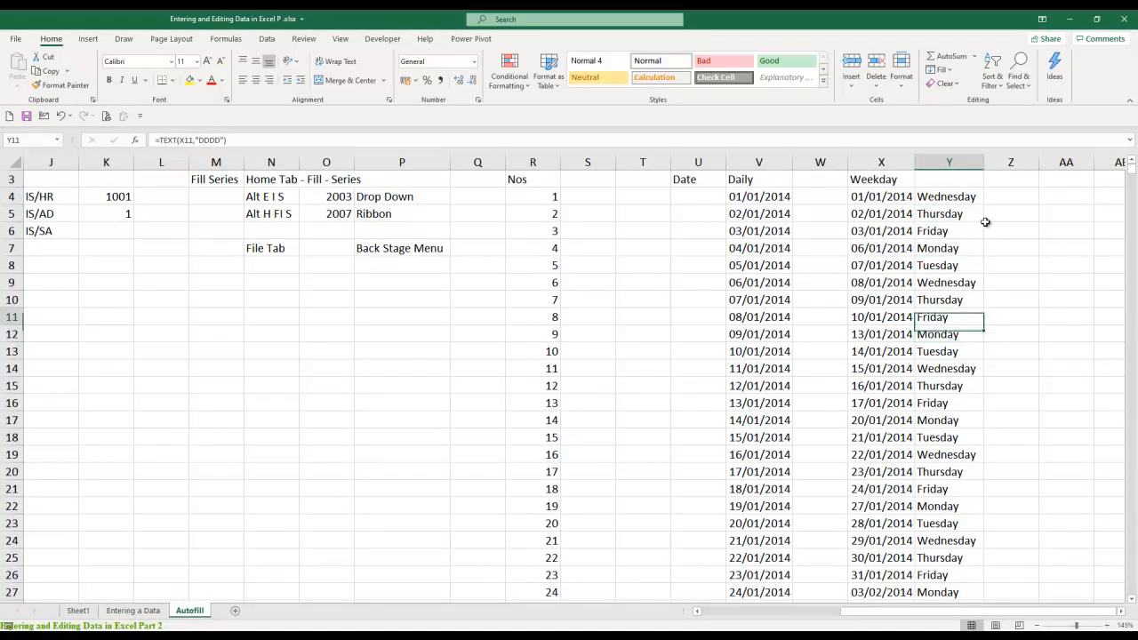
key(ctrl+Up)
key(ctrl+Up)
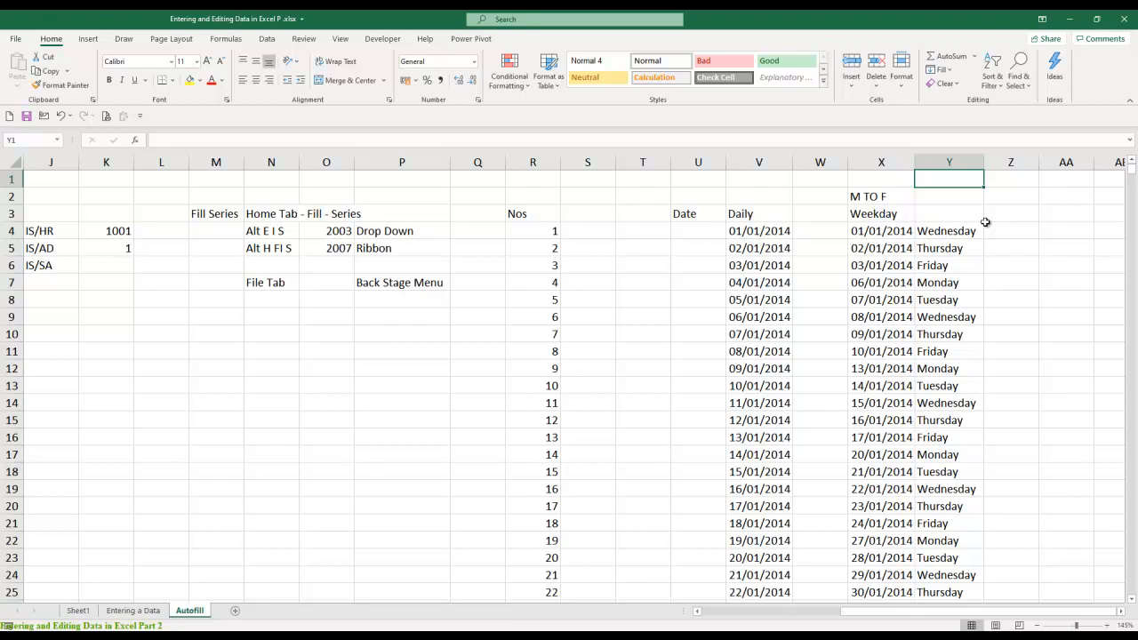
- Insert a new column at W, between the Daily and Weekday date series
key(Left)
key(Left)
key(Down)
key(ctrl+space)
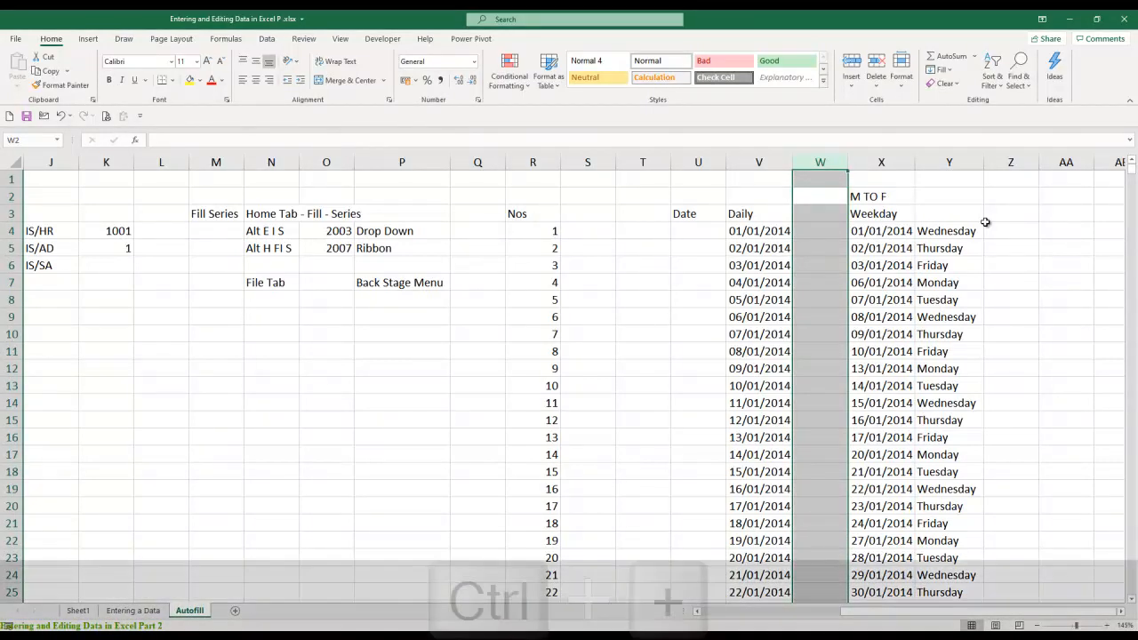
key(ctrl+plus)
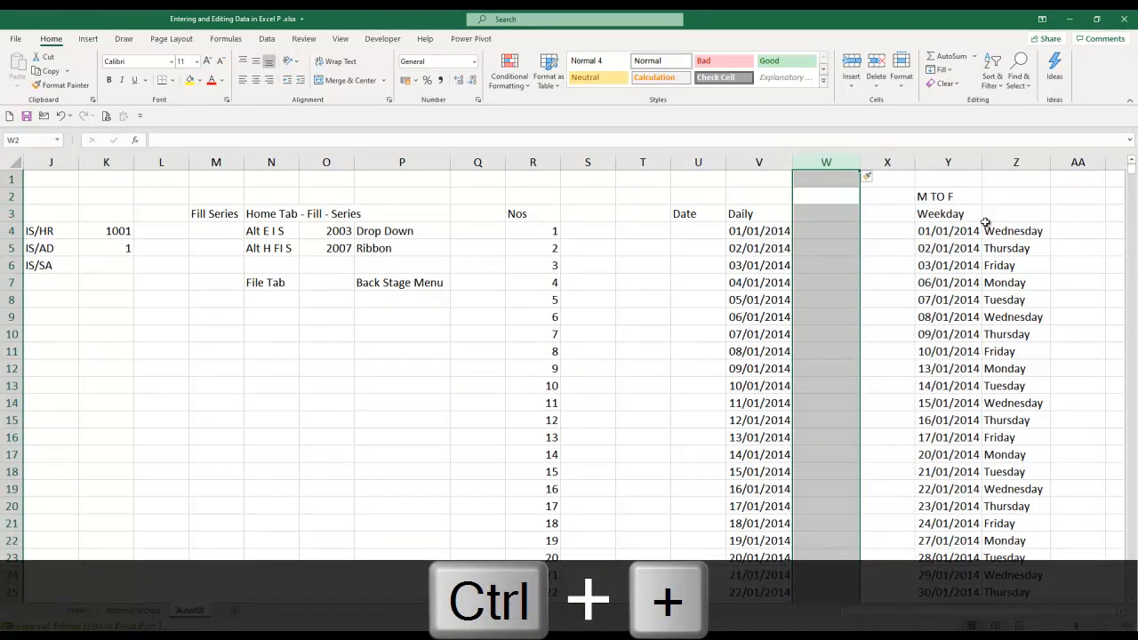
- Enter =TEXT(V4,"DDDD") in W4 and fill it down alongside the whole Daily date series
key(Down)
key(Down)
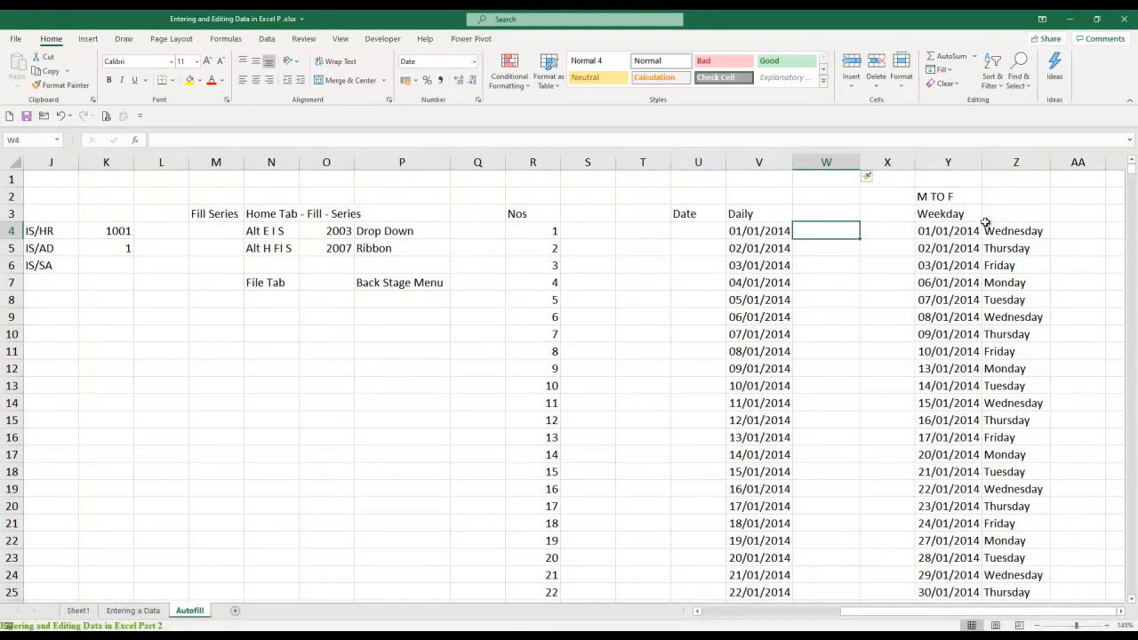
text(=TEXT()
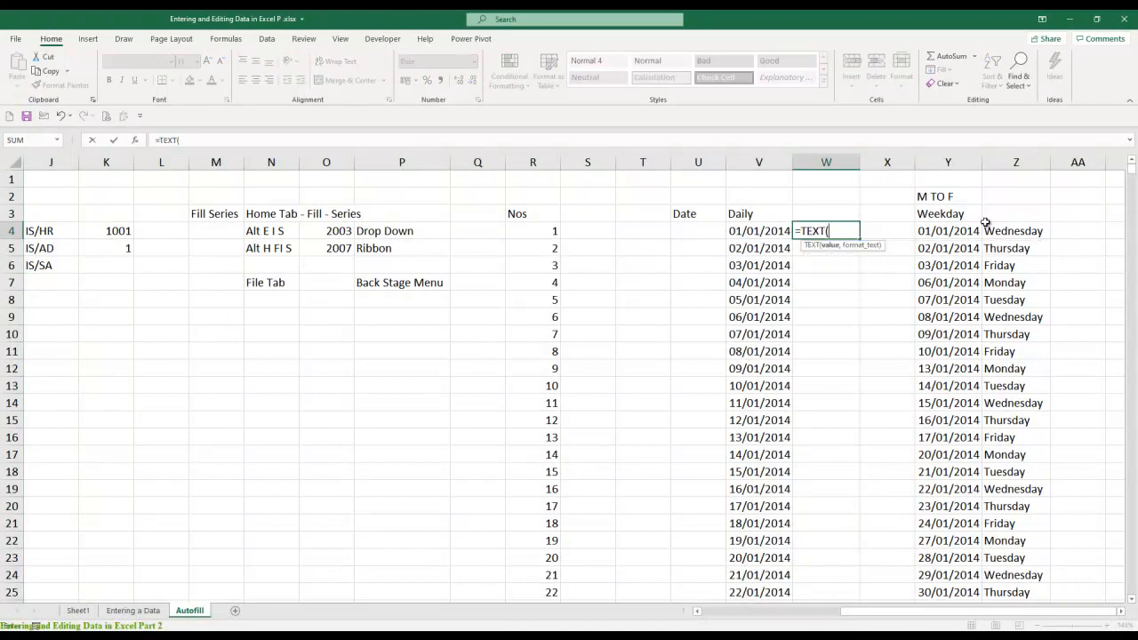
key(Left)
text(,)
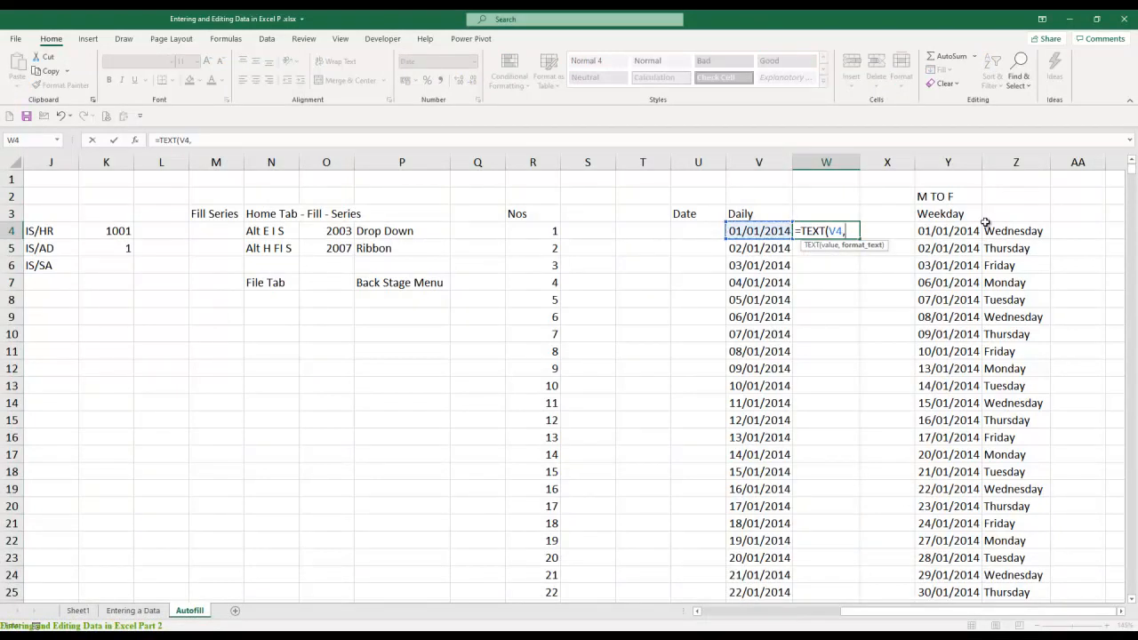
text("DDDD"))
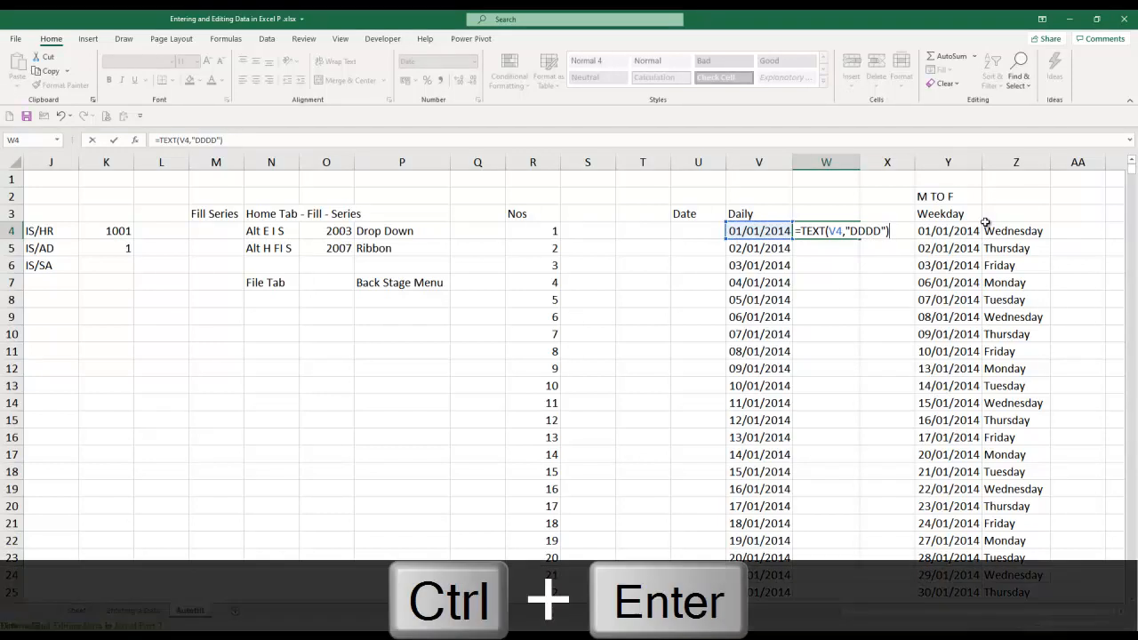
key(ctrl+Return)
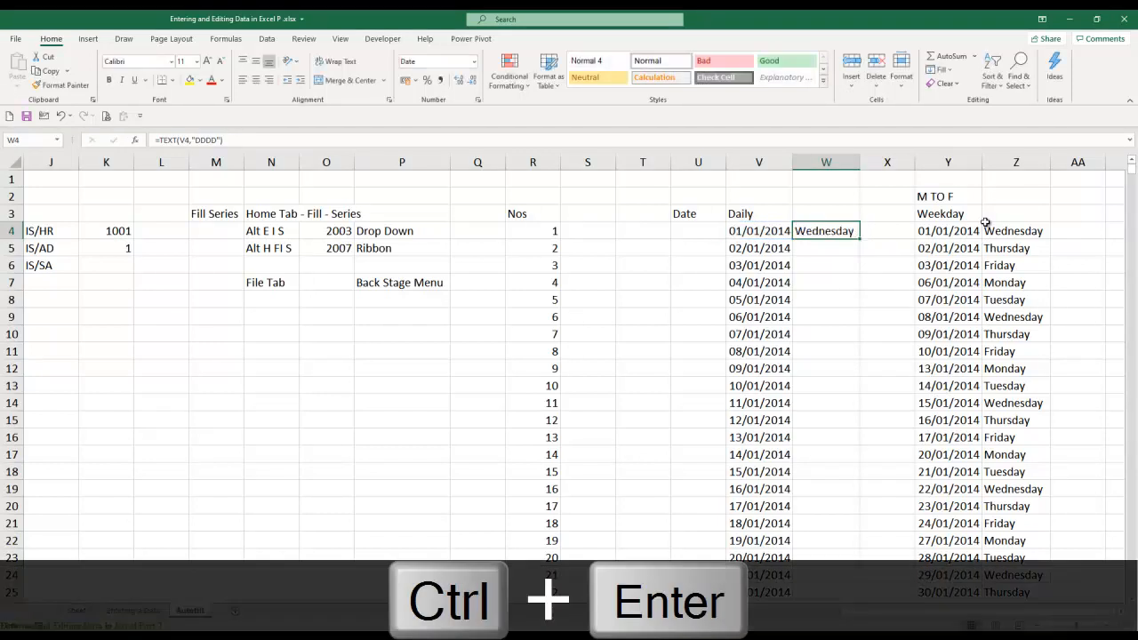
double_click(859, 238)
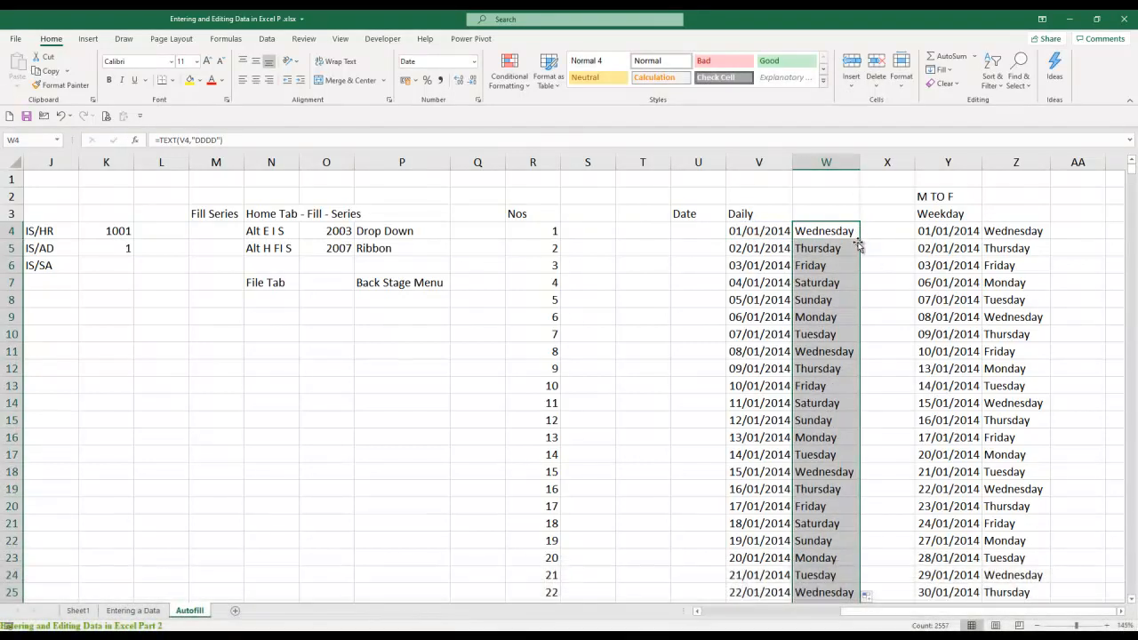
- Examine the weekday names in column W to see which days the Daily series covers
key(Down)
key(Down)
key(Down)
key(Down)
key(Down)
key(Down)
key(Down)
key(Down)
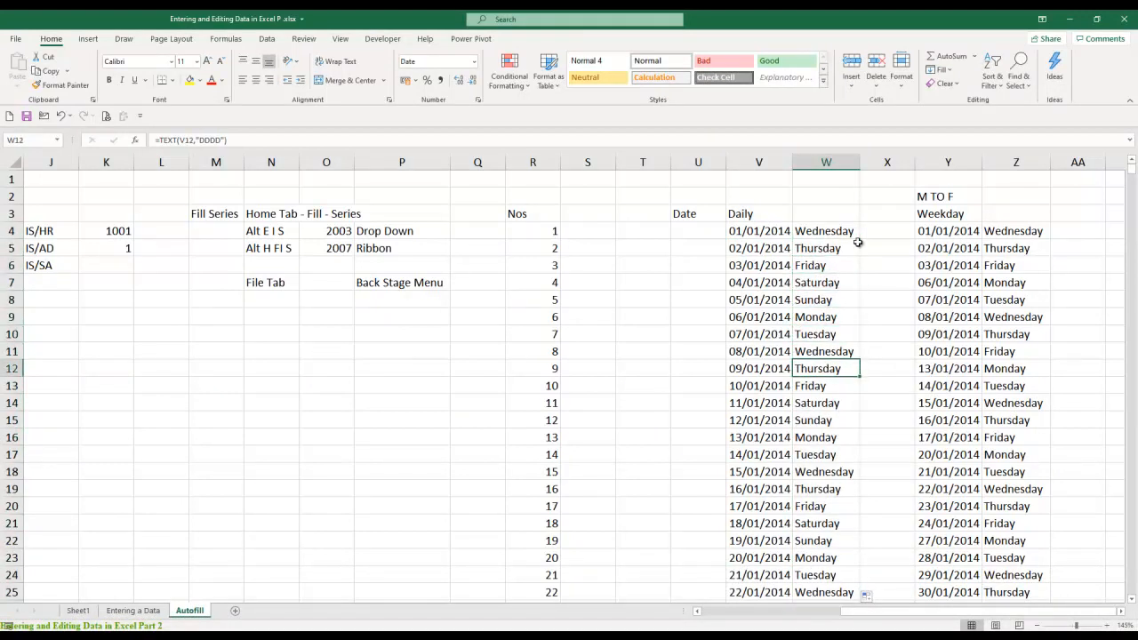
- Enter the heading "Day" in W3 above the weekday names
key(Up)
key(Up)
key(Up)
key(Up)
key(Up)
key(Up)
key(Up)
key(Up)
key(Up)
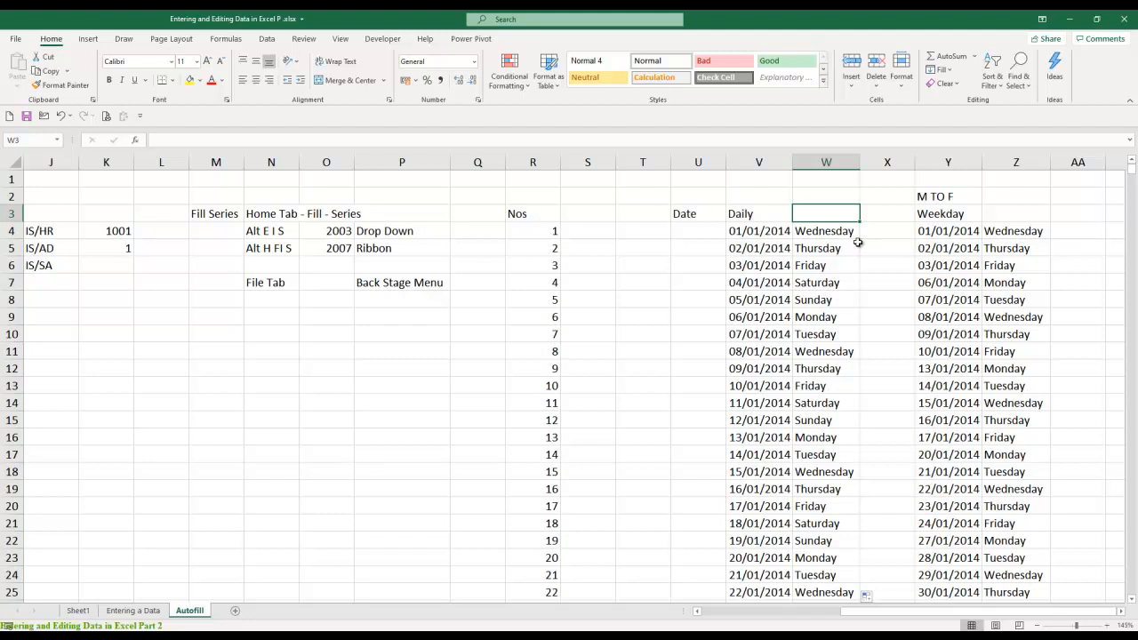
text(Day)
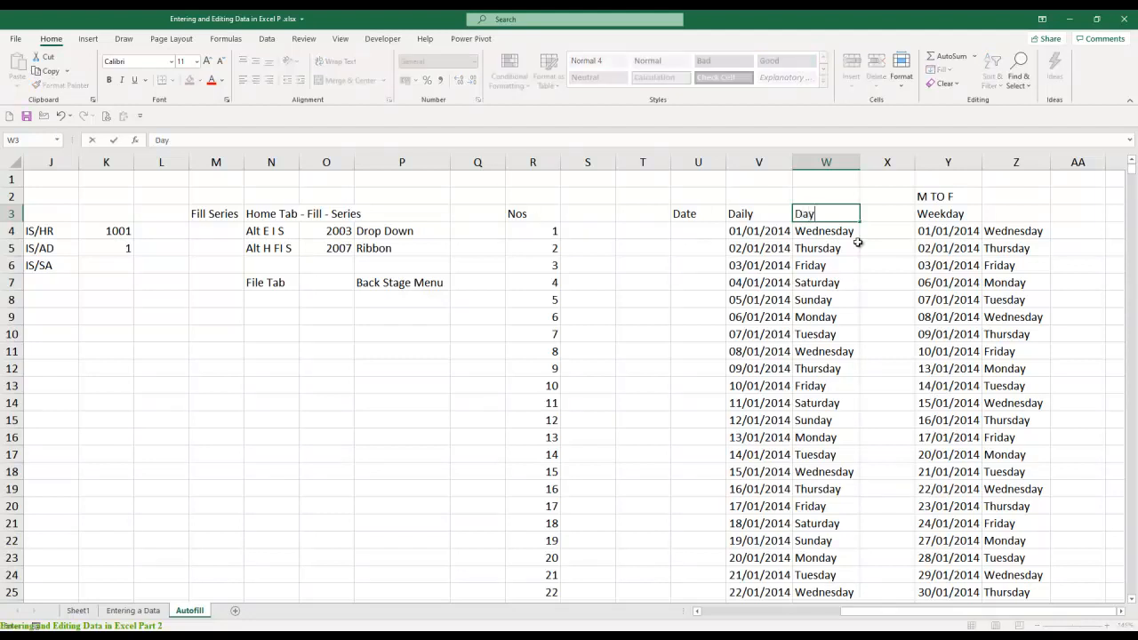
key(Return)
- Add filters to the header row containing the Daily and Day headings
key(Up)
key(Left)
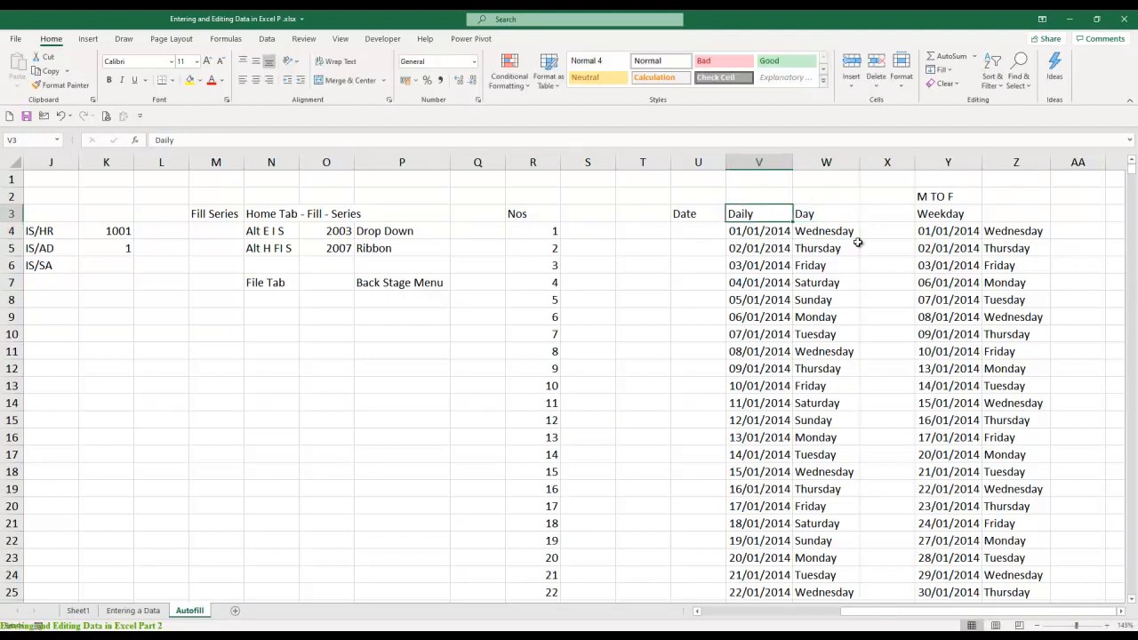
key(Right)
key(Left)
key(Right)
key(Left)
key(Right)
key(ctrl+shift+l)
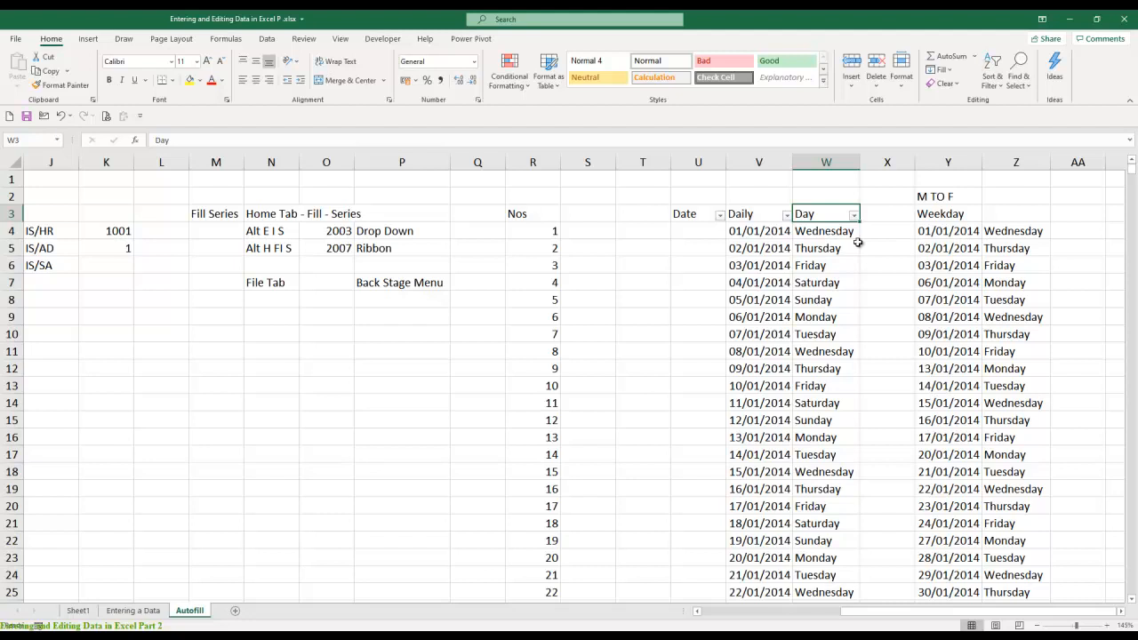
- Filter the Day column to show only Saturday and Sunday
click(854, 215)
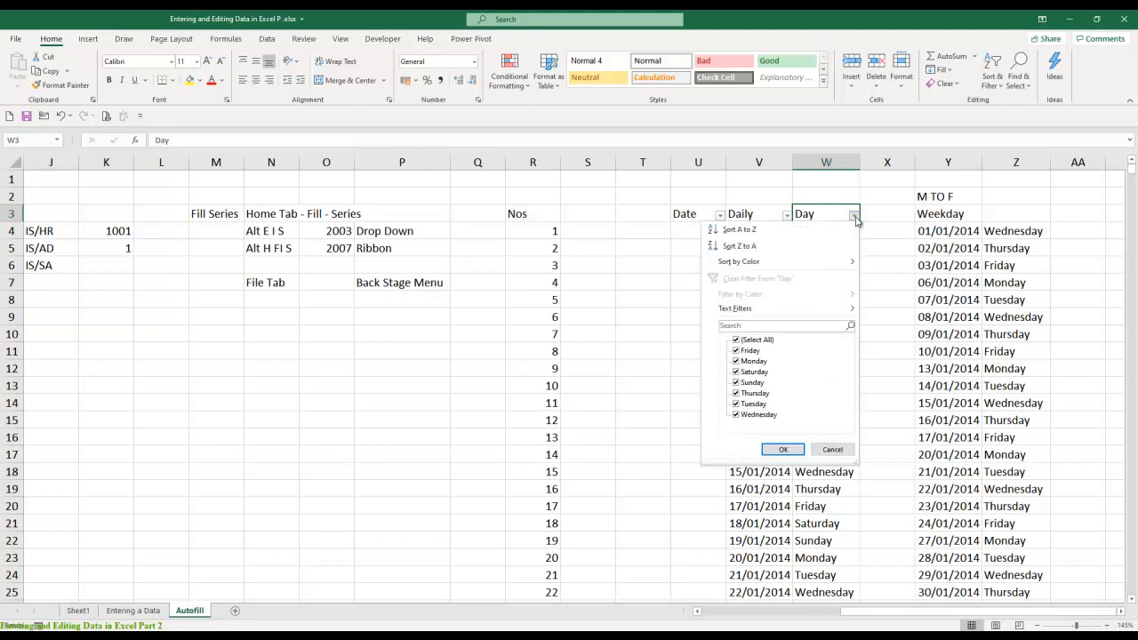
click(757, 341)
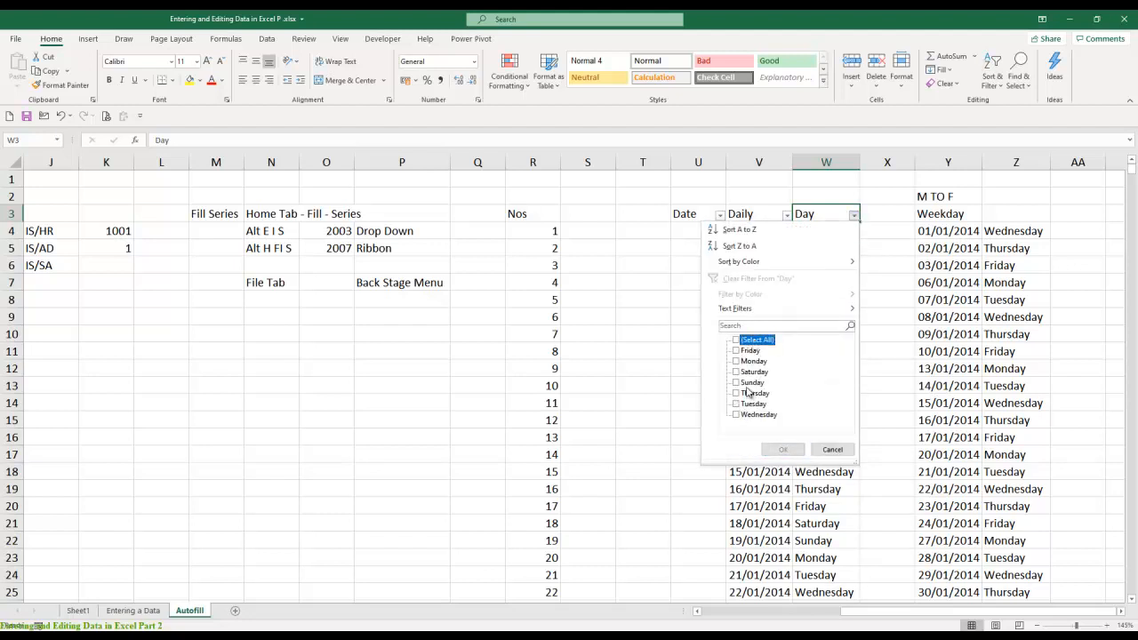
click(746, 382)
click(747, 371)
click(782, 449)
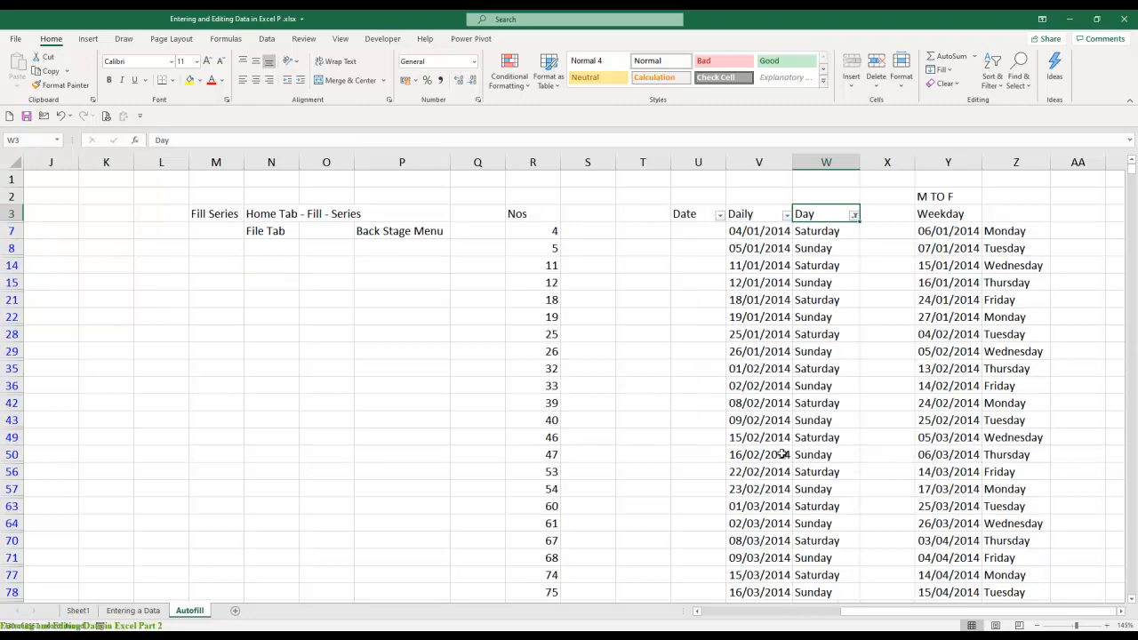
- Copy the filtered Daily and Day columns, including their headings, and paste them at E3 of a new worksheet
key(Left)
key(ctrl+shift+Right)
key(ctrl+shift+Down)
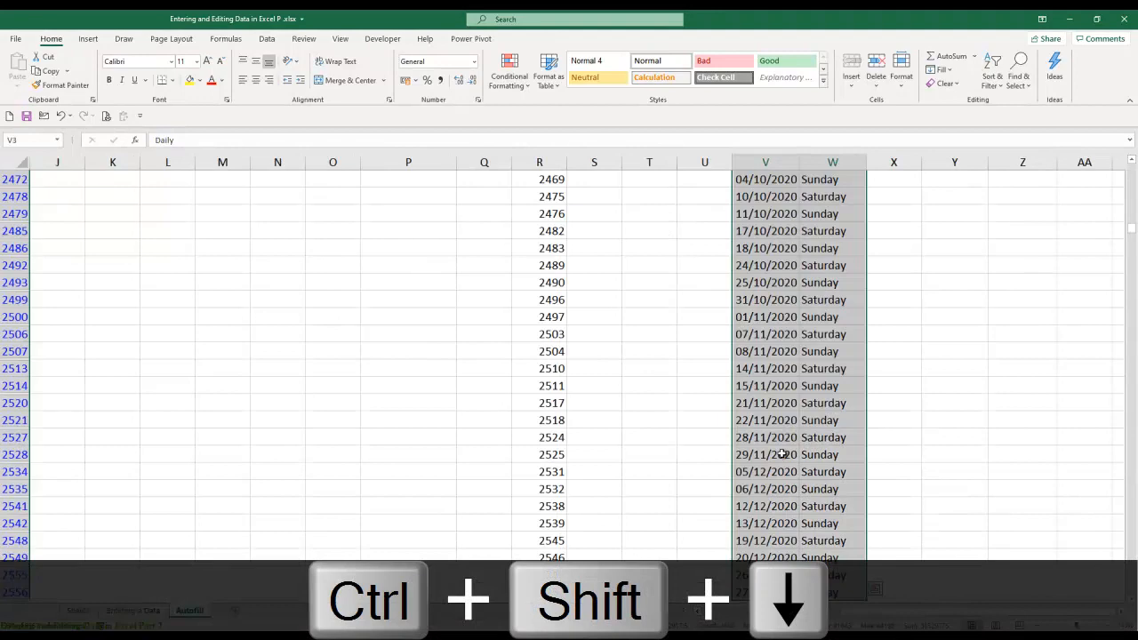
key(ctrl+c)
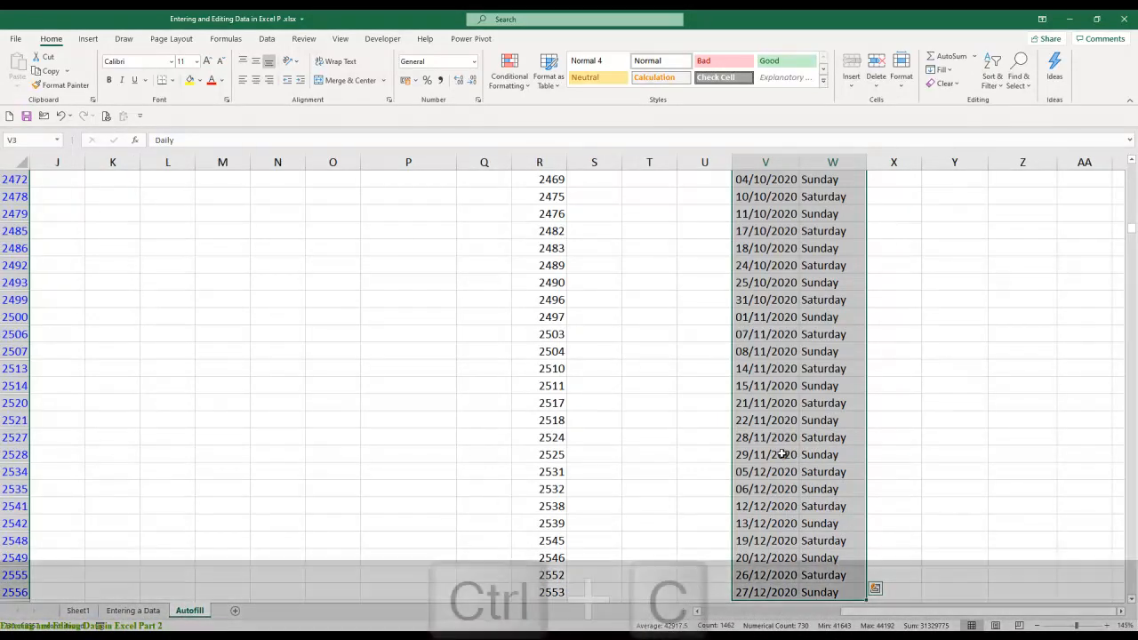
click(229, 610)
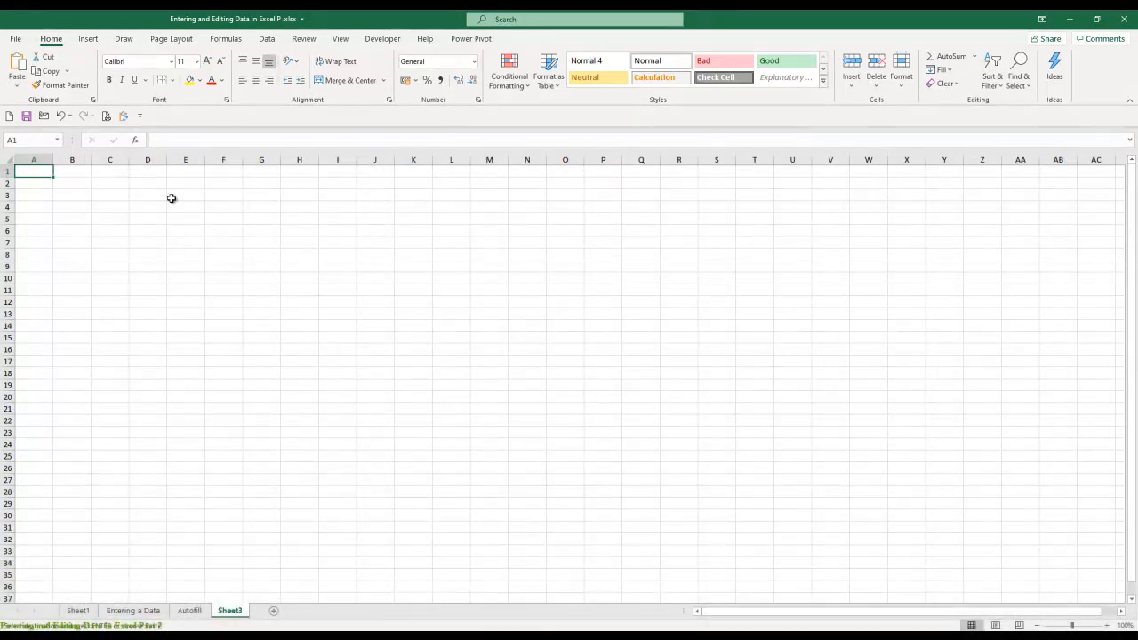
click(171, 197)
key(ctrl+v)
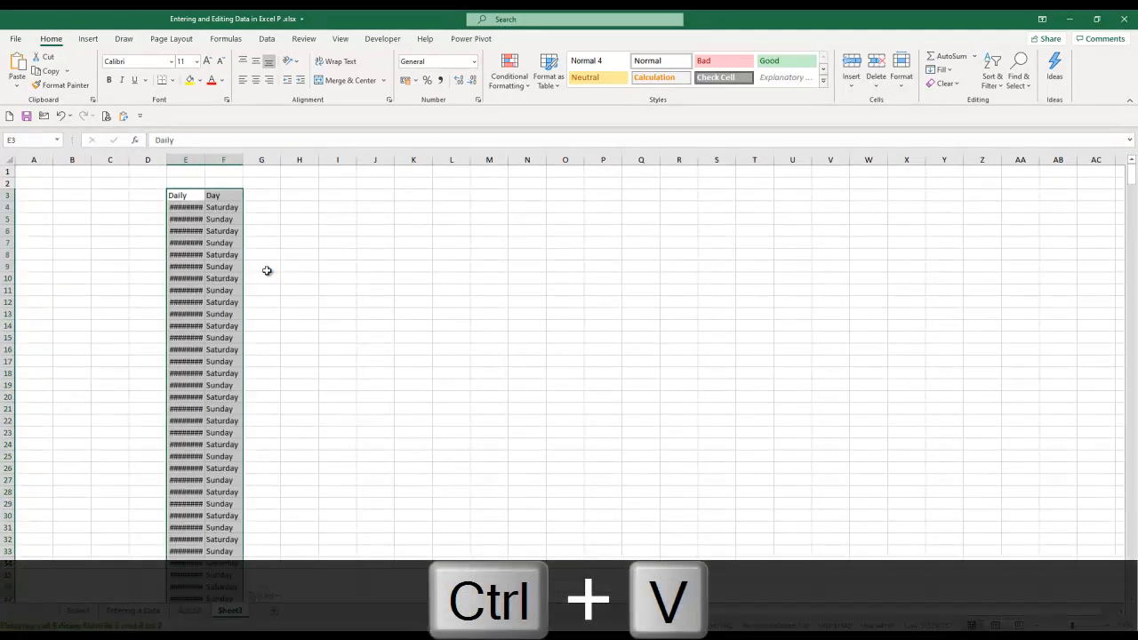
- Autofit the widths of the pasted Daily and Day columns so the dates are readable
key(alt+o)
key(c)
key(a)
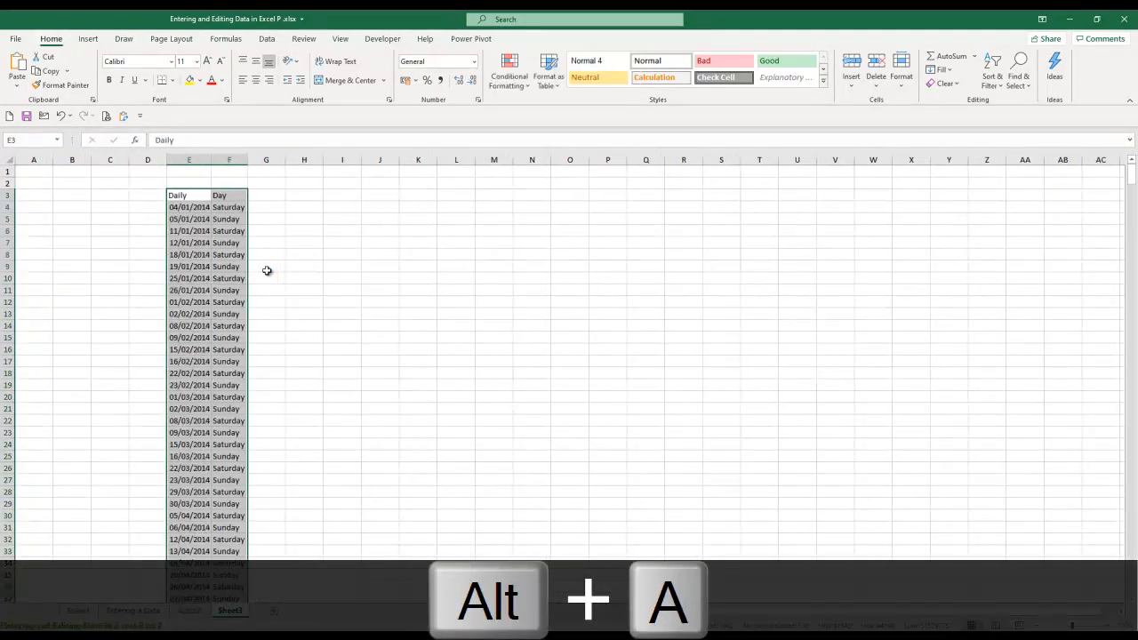
click(282, 270)
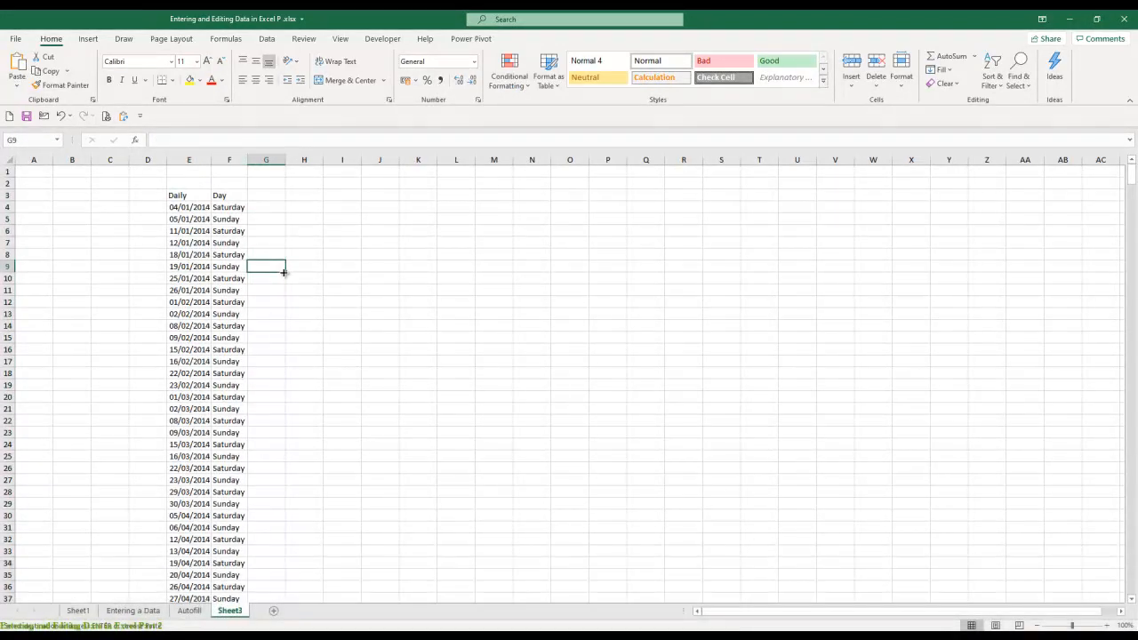
click(190, 207)
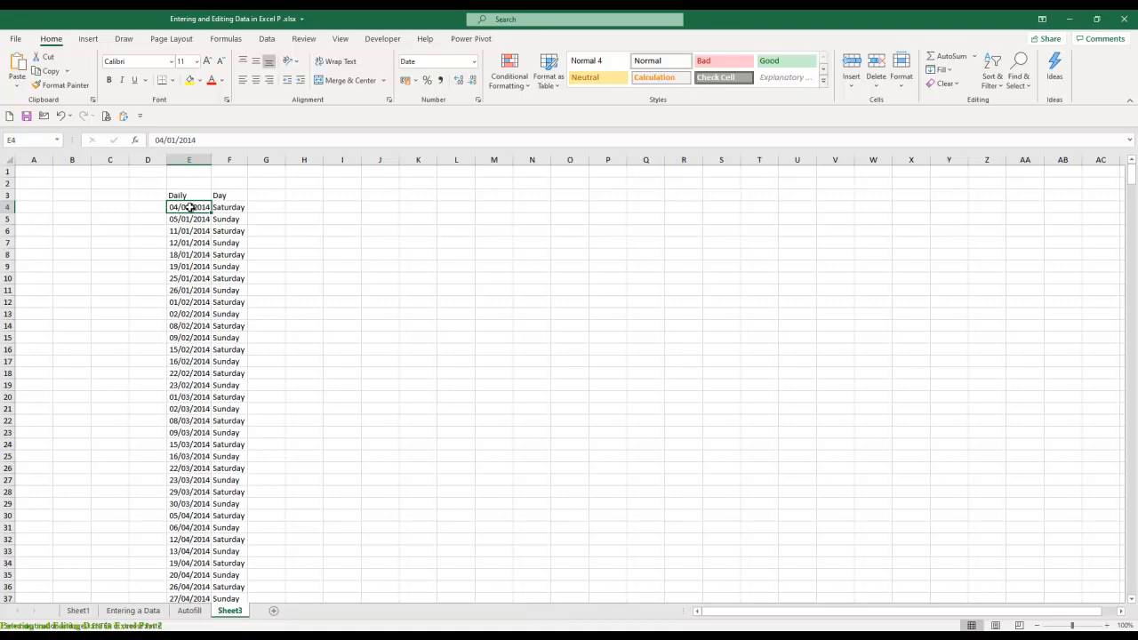
- Return to the Autofill sheet and remove the filter from the Daily and Day columns
key(ctrl+Page_Up)
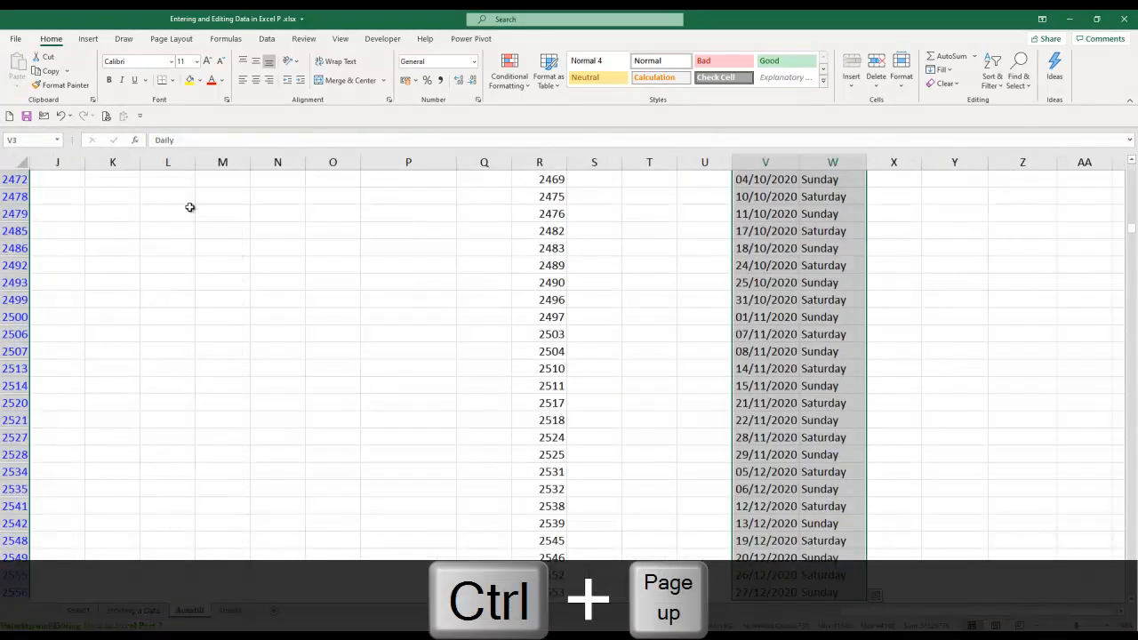
key(ctrl+Up)
key(ctrl+Right)
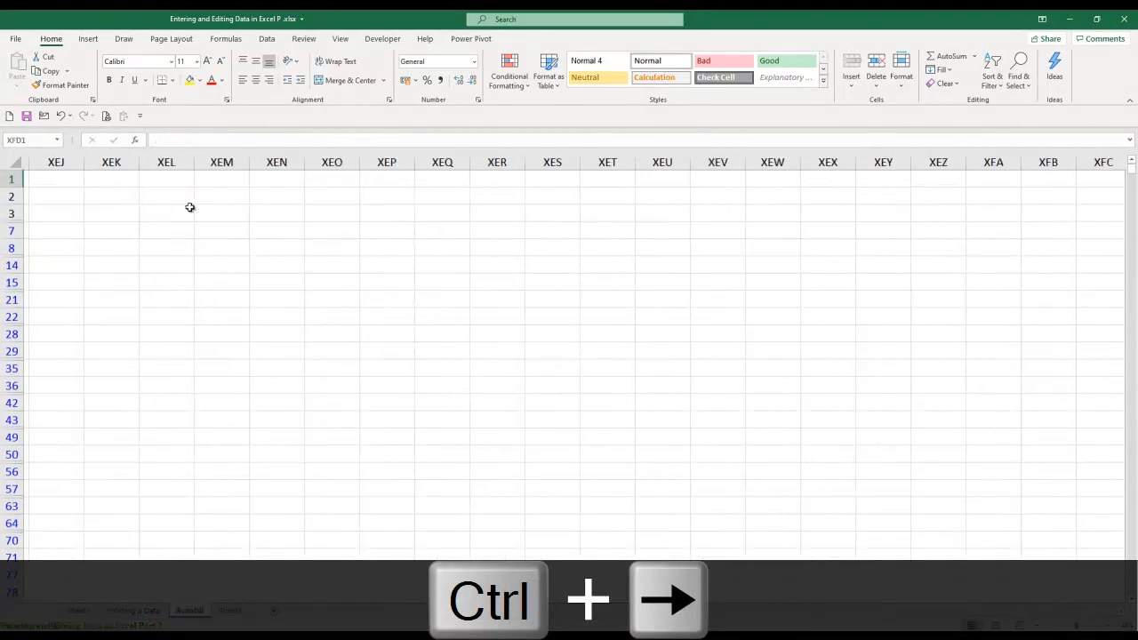
key(ctrl+Left)
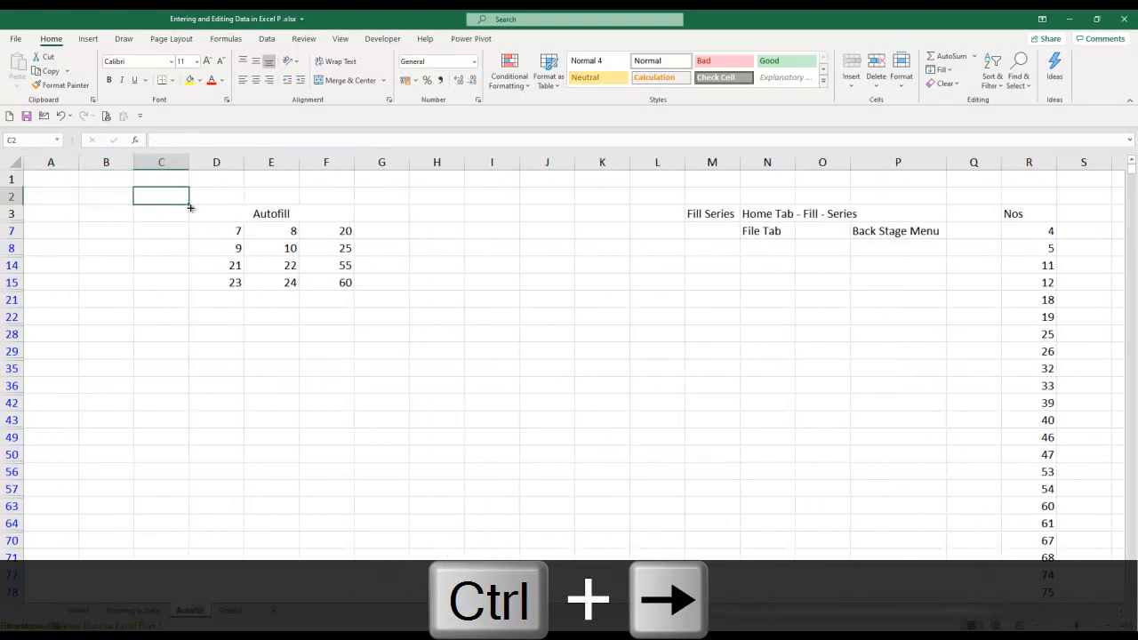
key(ctrl+Right)
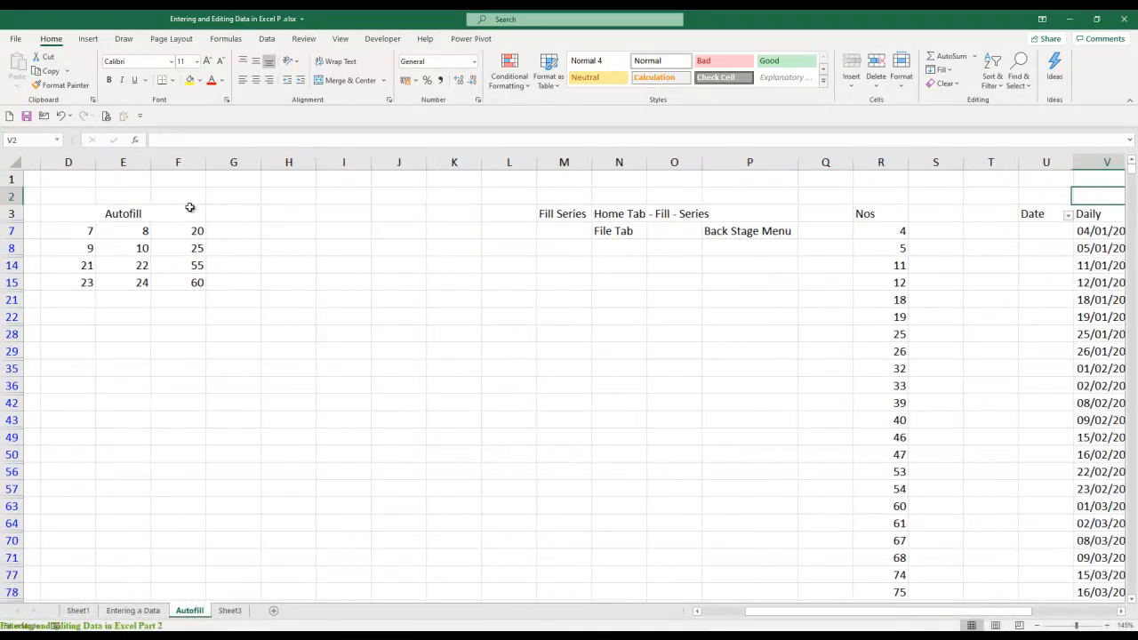
key(Right)
key(Right)
key(Left)
key(Left)
key(Left)
key(Left)
key(Left)
key(Left)
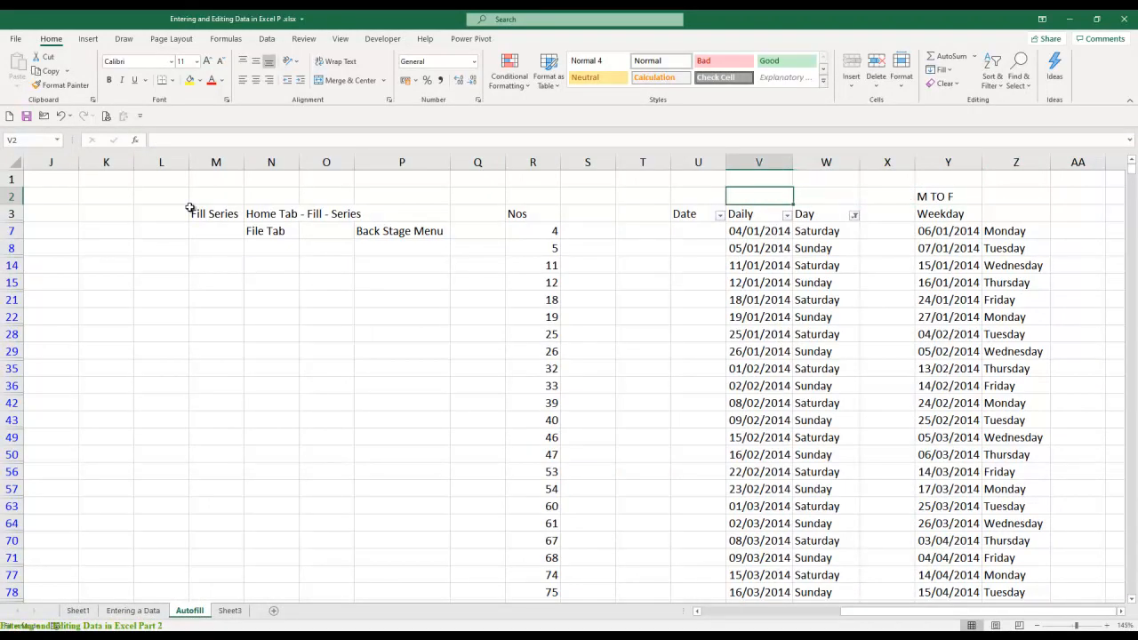
key(Down)
key(Right)
key(Right)
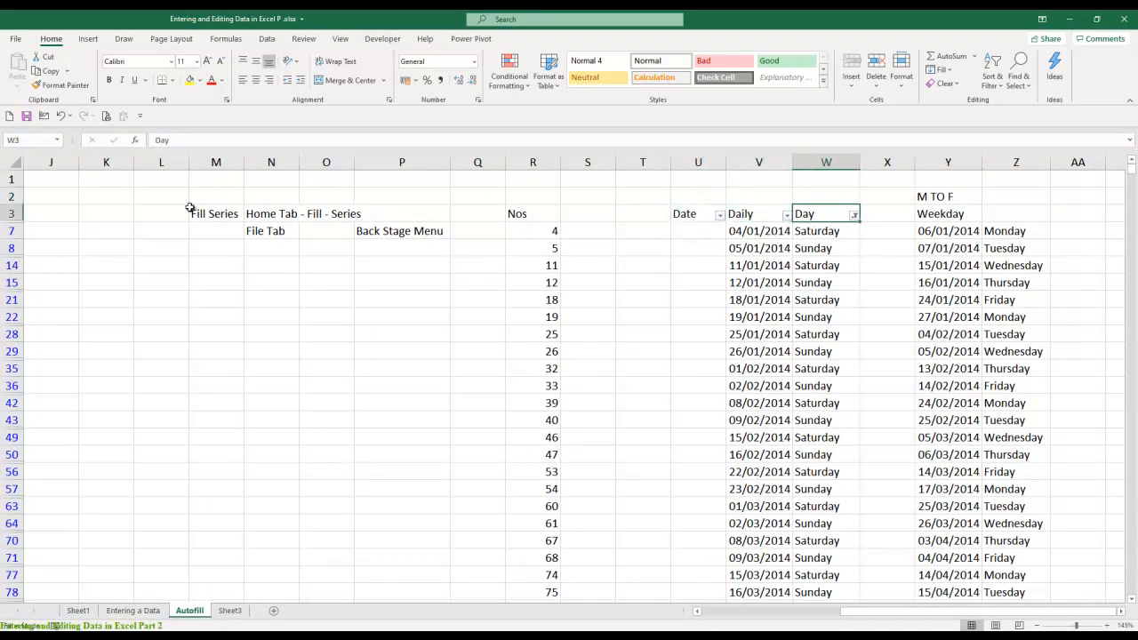
key(ctrl+shift+l)
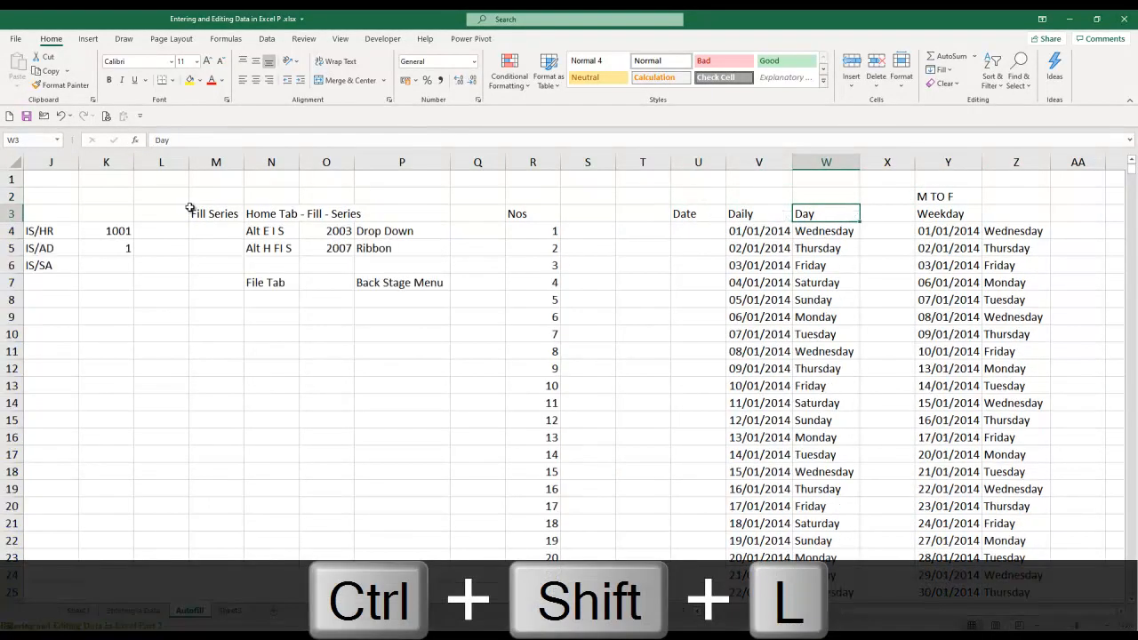
- Enter the note "Add or Remove" in T5 and "Filter" in T6
key(Left)
key(Left)
key(Left)
key(Down)
key(Down)
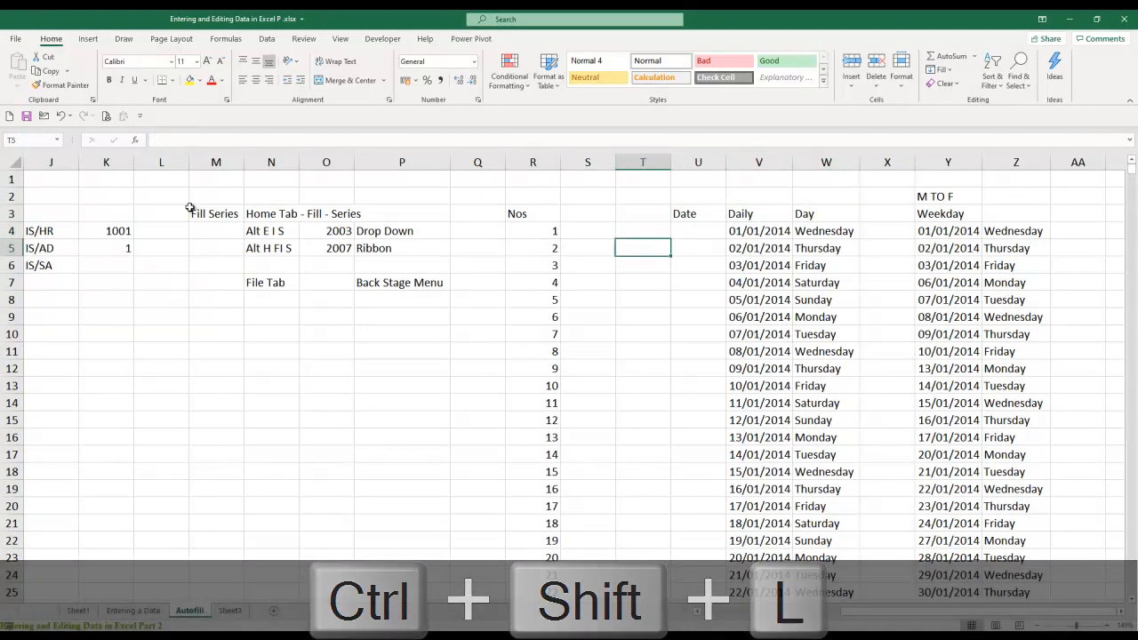
text(Add or Remove)
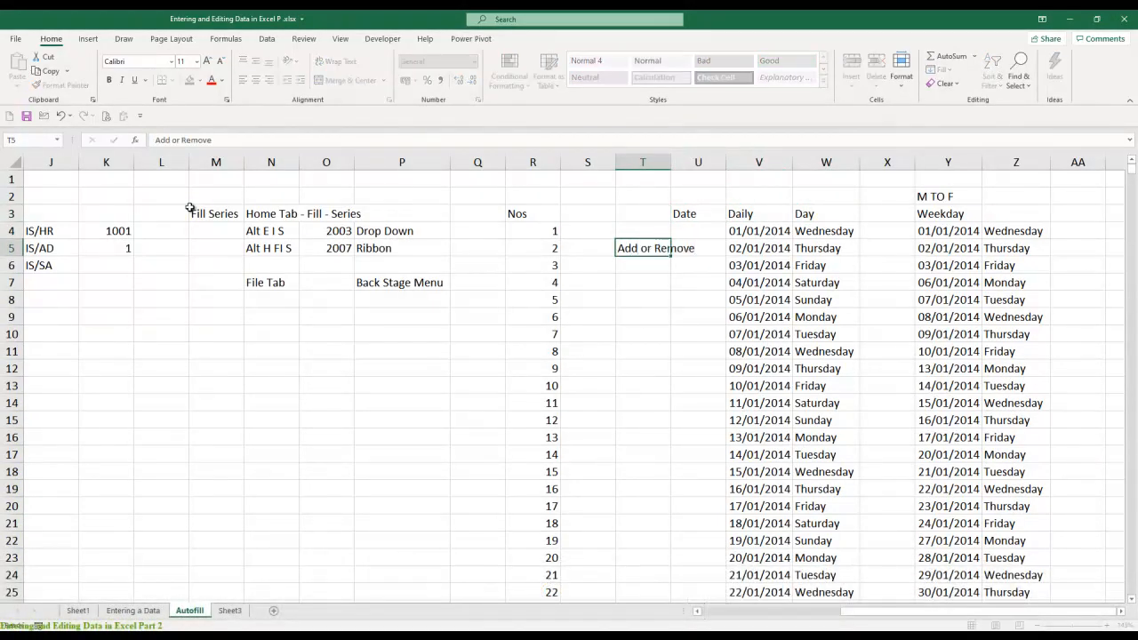
key(Return)
text(F)
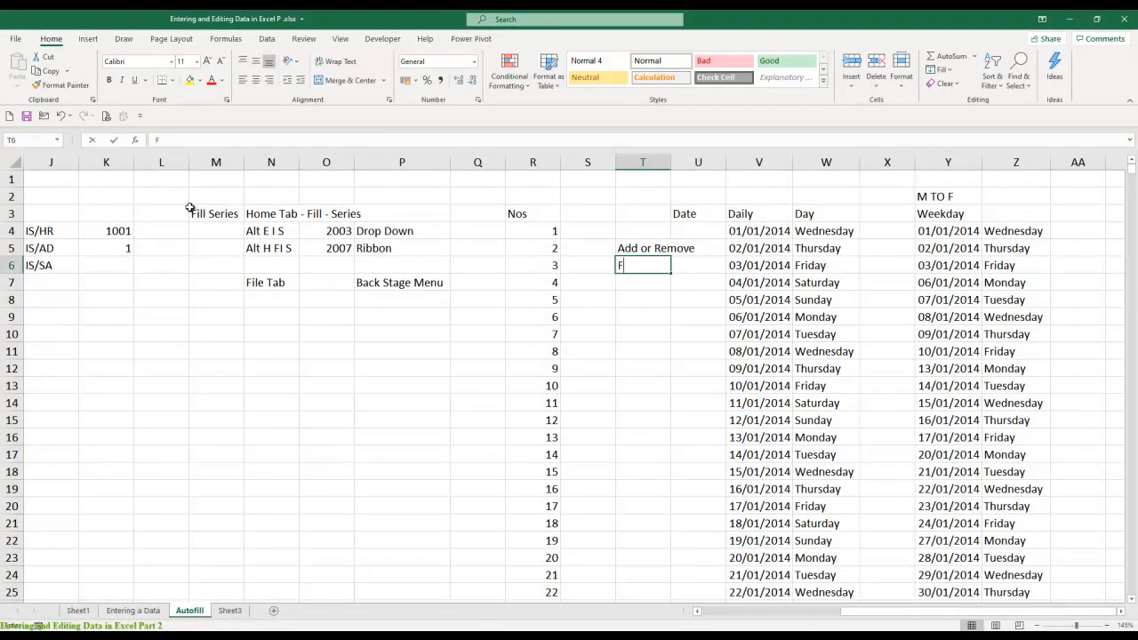
text(ilter)
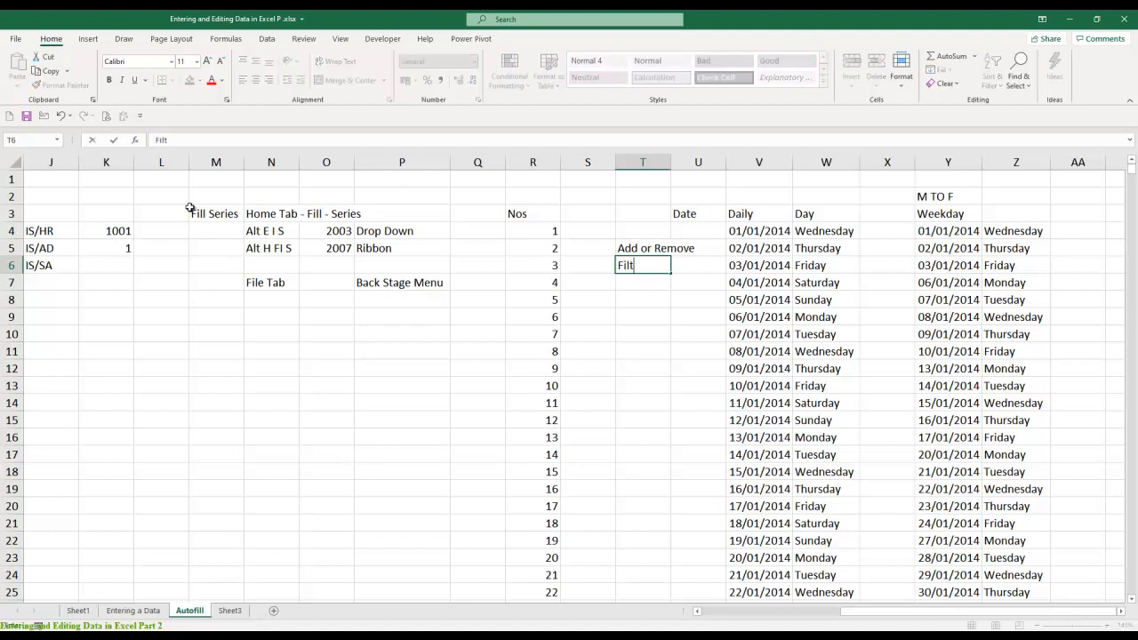
key(Return)
- Enter the filter shortcut note "Ctrl Shift L" in T7
text(Ctrl Shift)
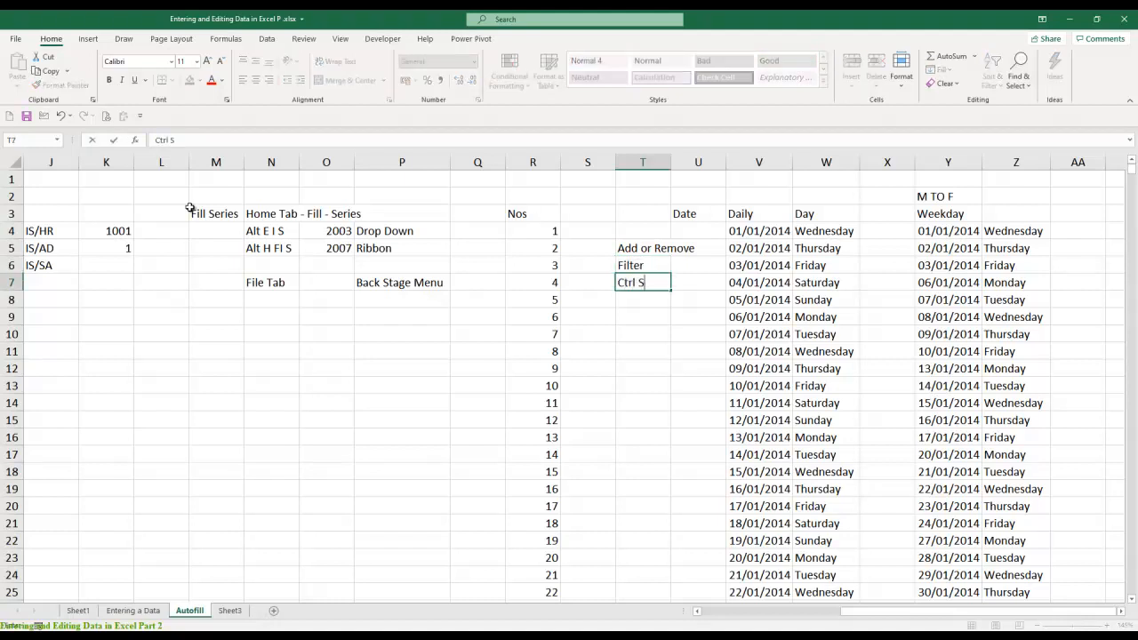
key(BackSpace)
key(BackSpace)
key(BackSpace)
text(ift L)
key(Return)
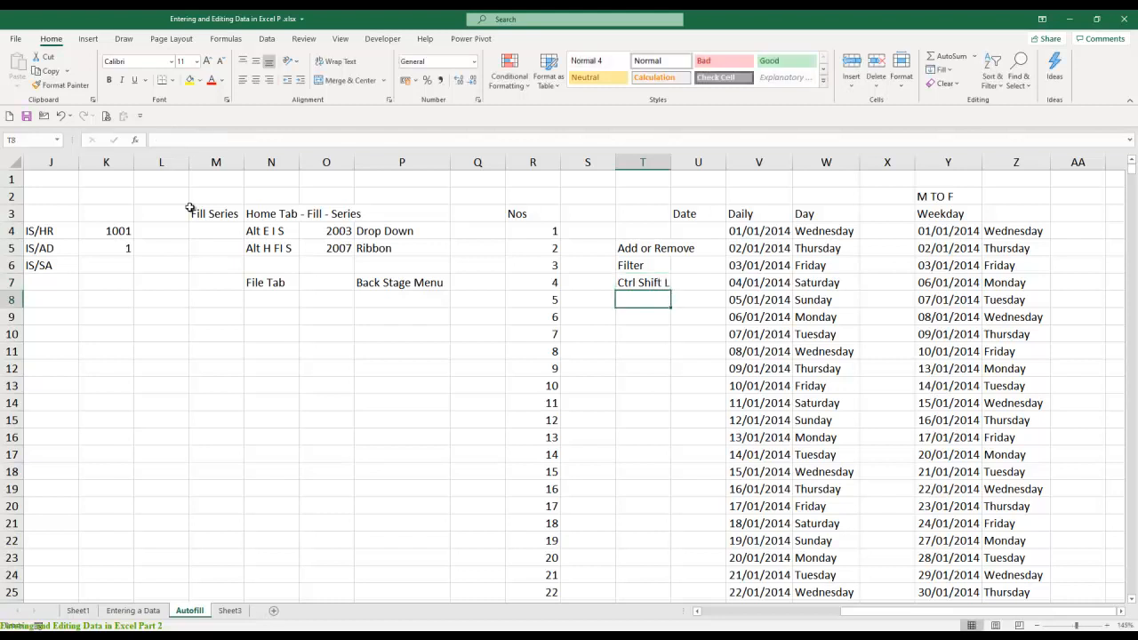
- Enter the filter shortcut note "Alt D F F" in T8 and autofit the width of column T
text(Alt D F)
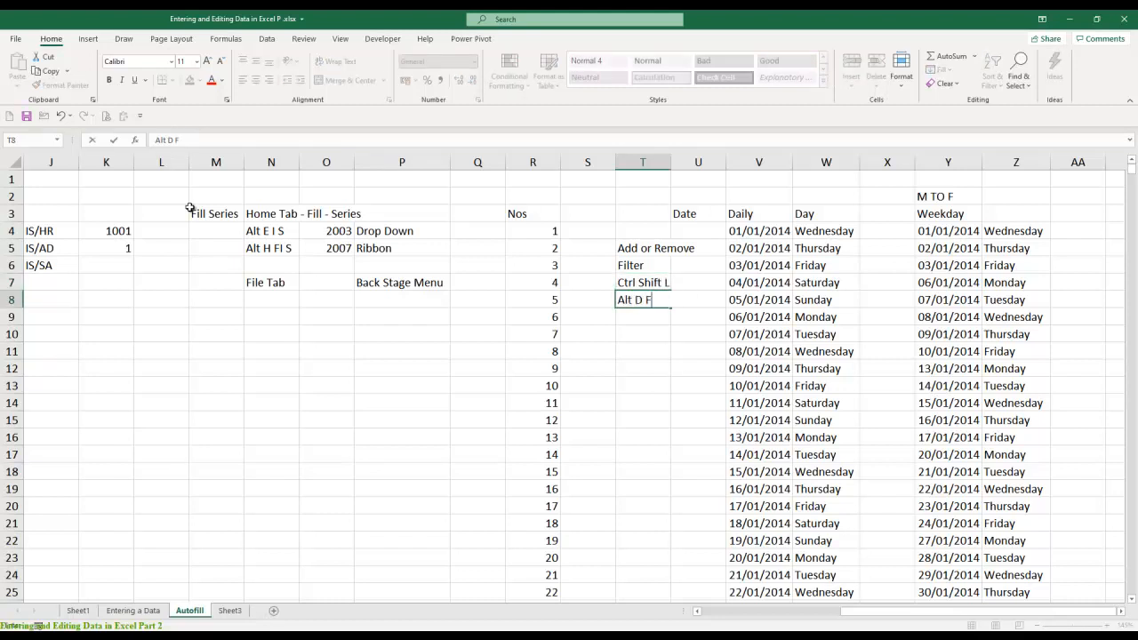
text( F)
key(Return)
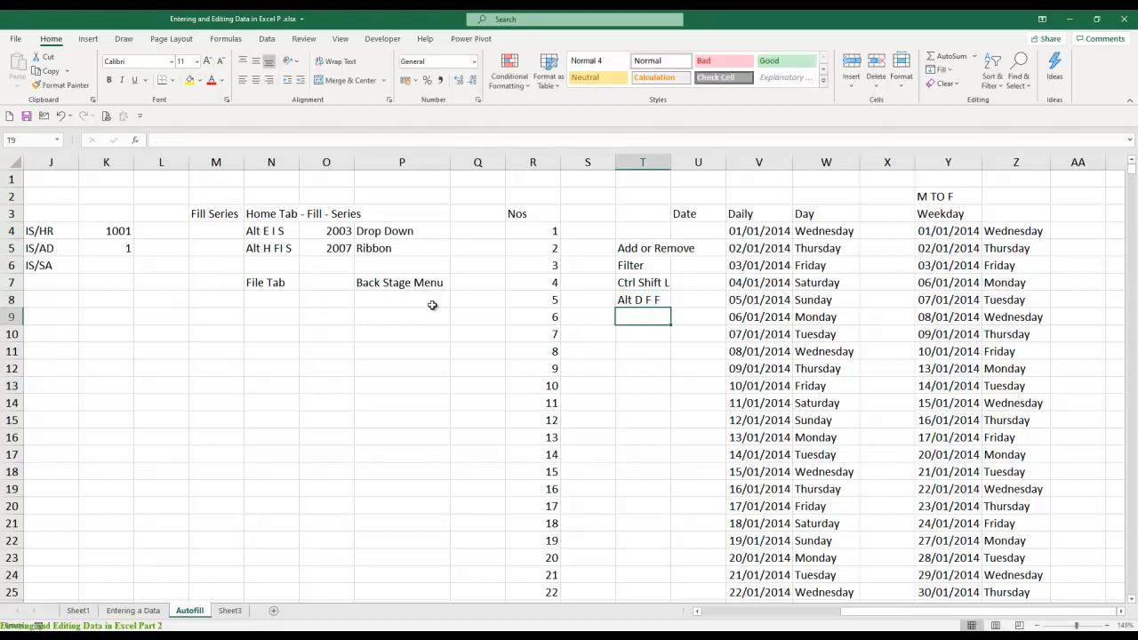
double_click(670, 162)
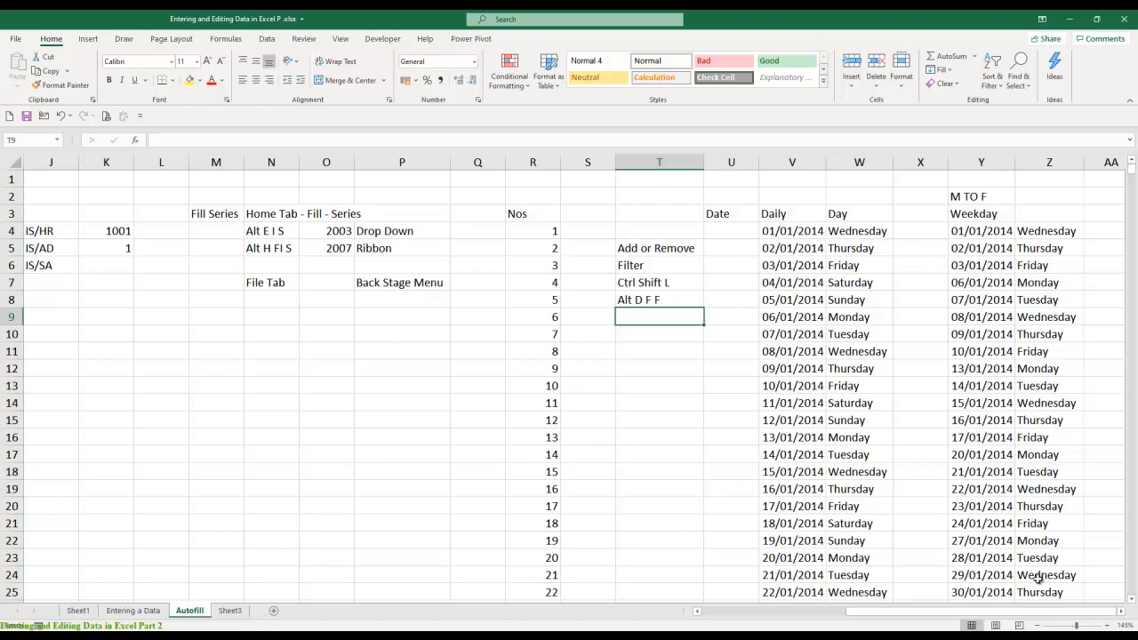
- Enter the heading "Month" in AB3 and the start date 1-1-2020 in AB4
click(1122, 615)
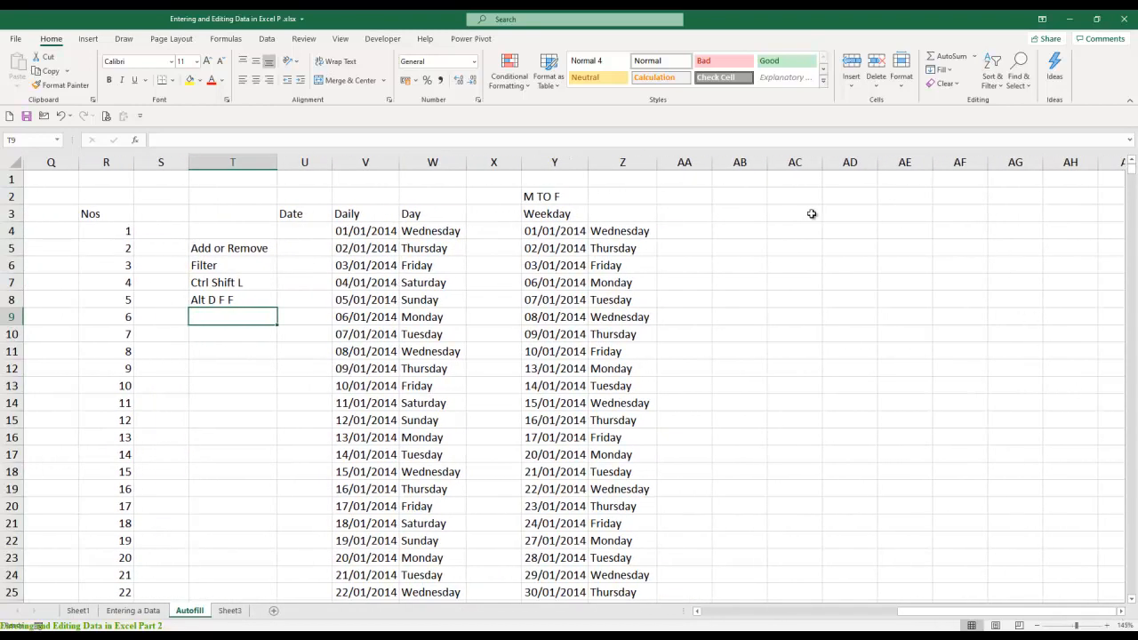
click(748, 216)
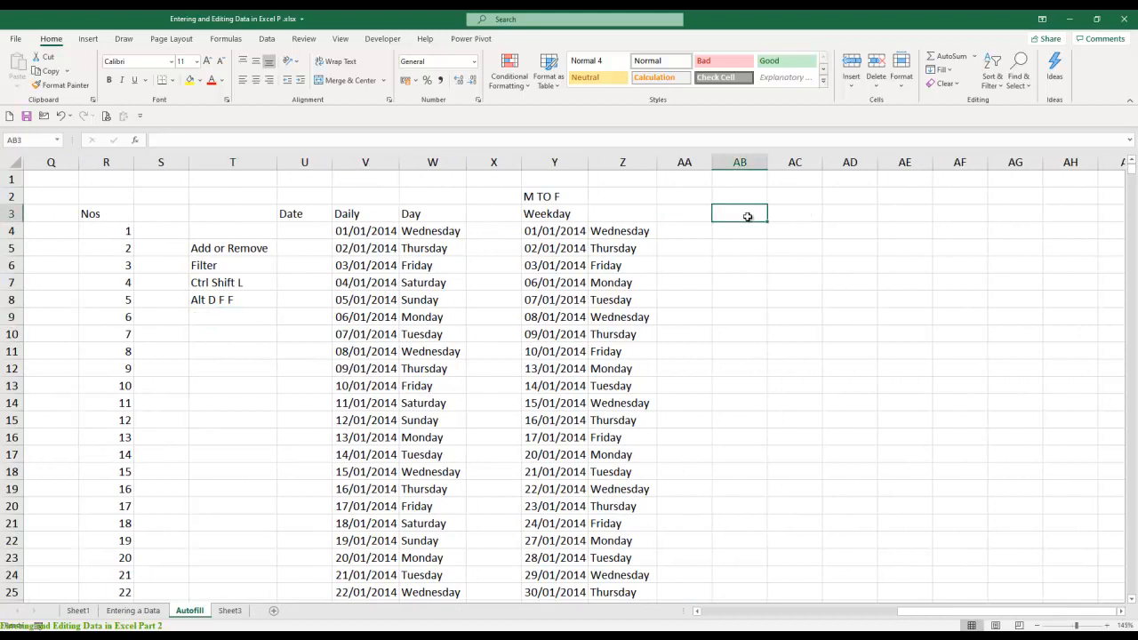
text(Month)
key(Return)
text(1-)
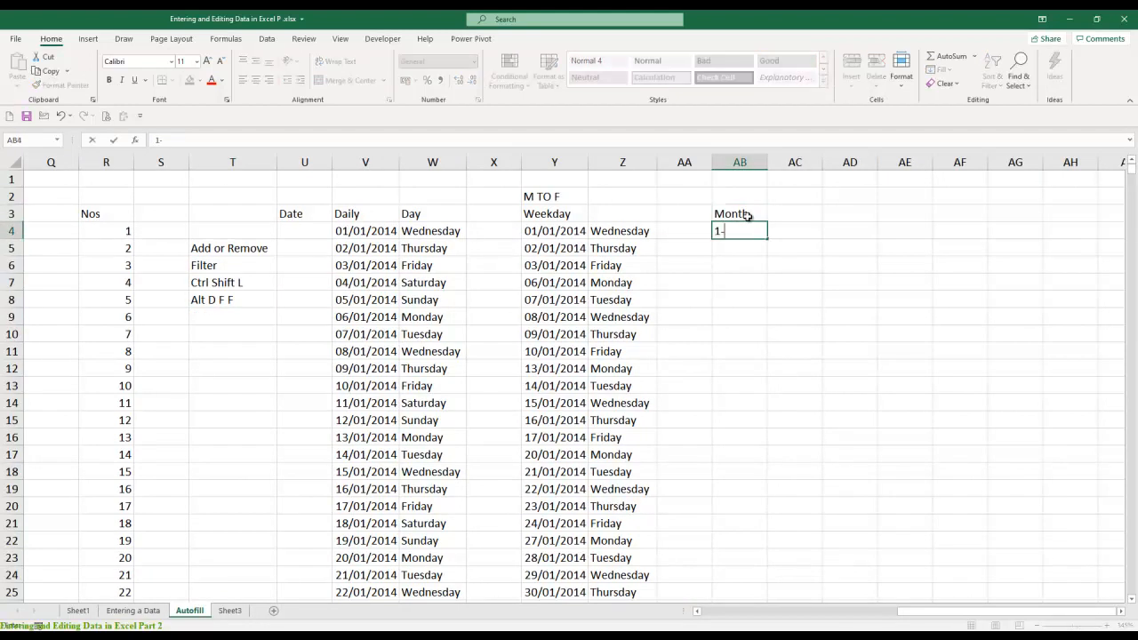
text(1-2020)
key(Return)
- Fill a date series down from AB4 with date unit Month, step value 1 and stop value 31-12-2020
key(Up)
key(alt+e)
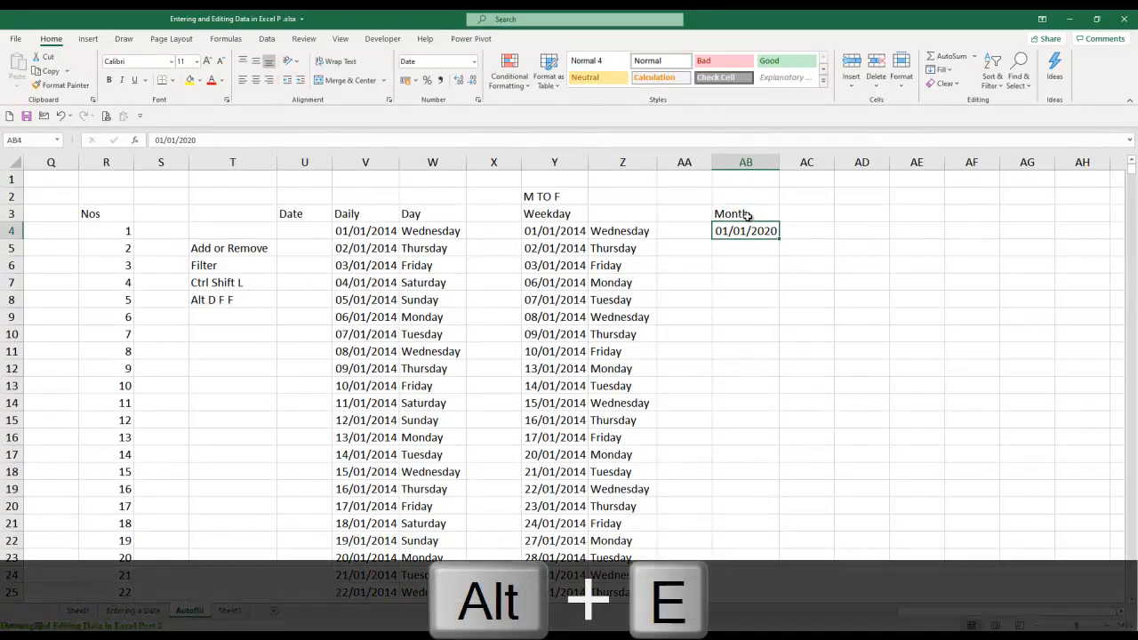
key(alt+i)
key(alt+s)
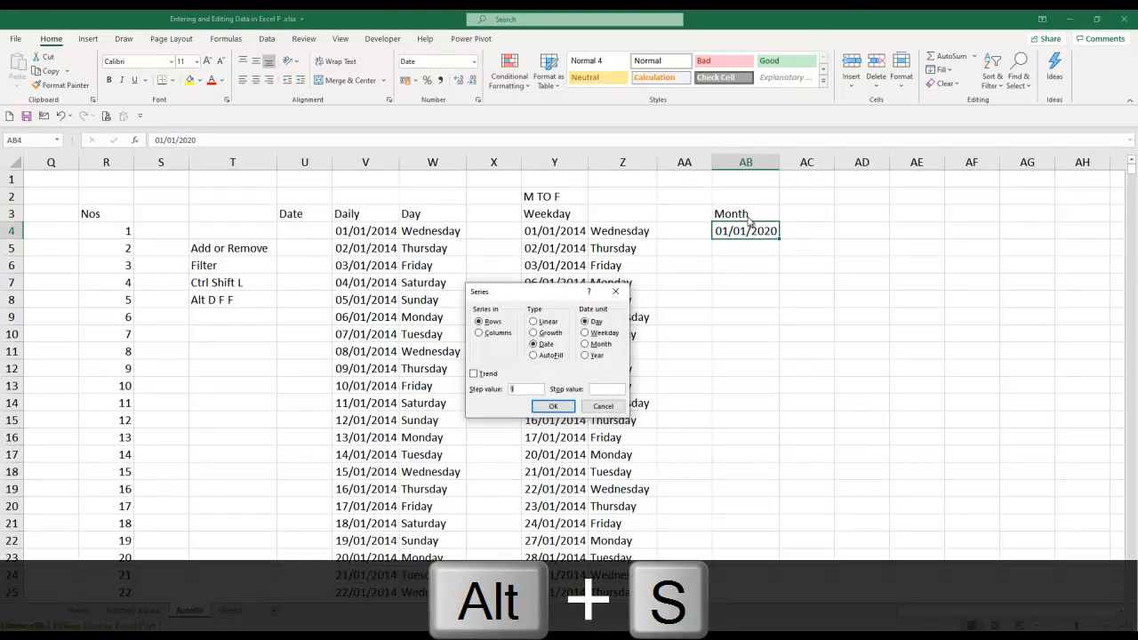
key(alt+c)
key(Tab)
key(Tab)
key(Down)
key(Down)
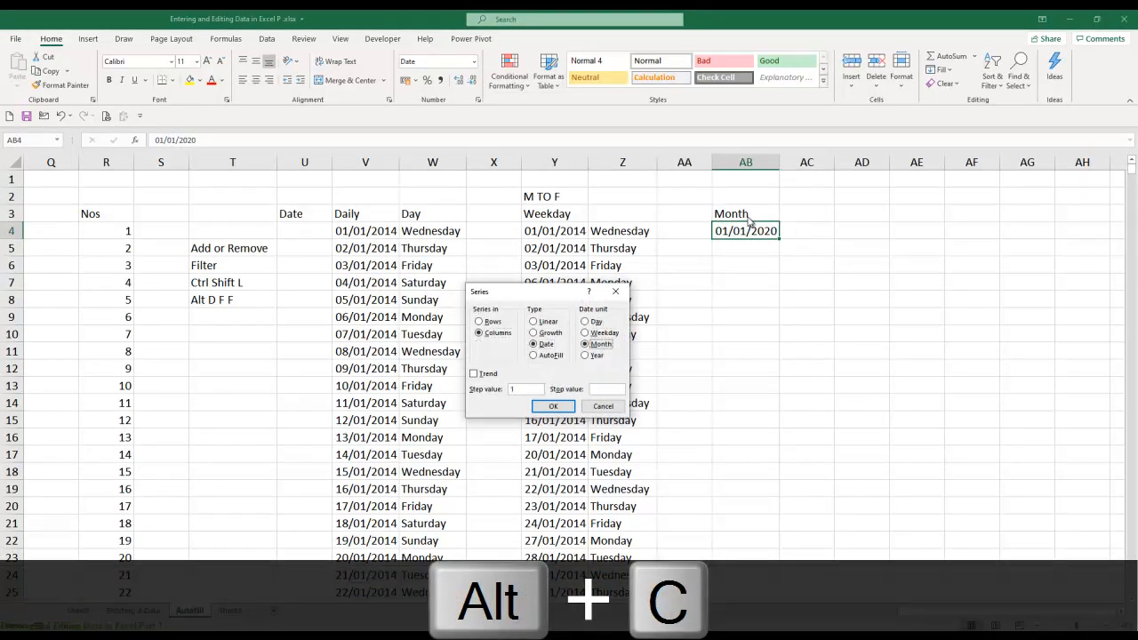
key(Tab)
key(Tab)
text(31-1)
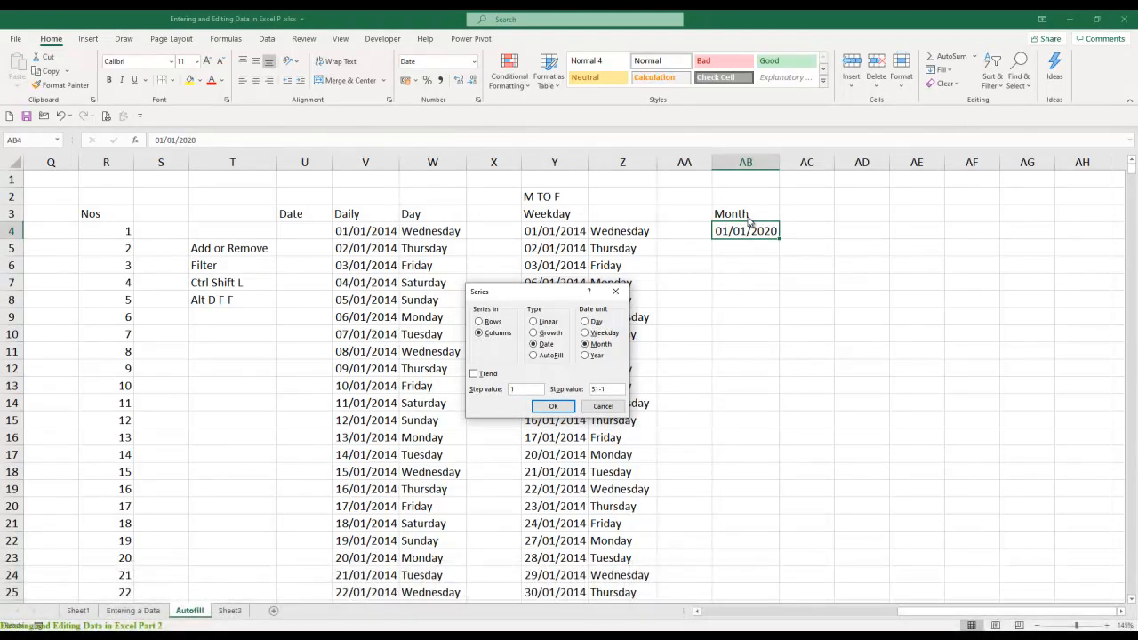
text(2-2020)
key(ctrl+Return)
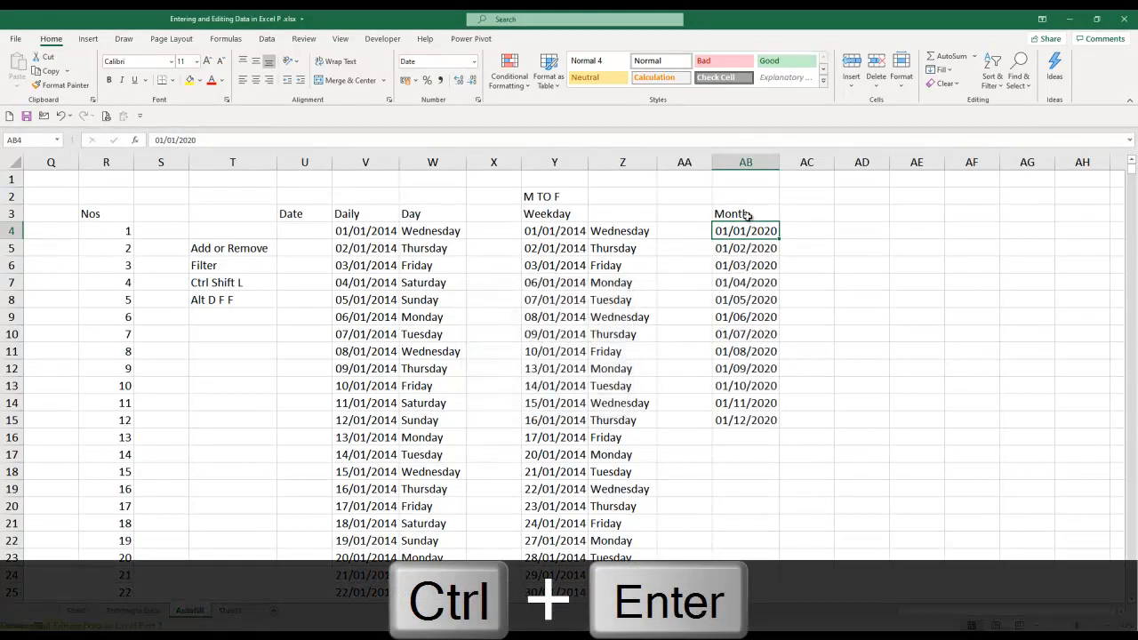
- Look through the filled monthly dates below the Month heading
key(Down)
key(Down)
key(Down)
key(Down)
key(Down)
key(Down)
key(Down)
key(Down)
key(Down)
key(Down)
key(Down)
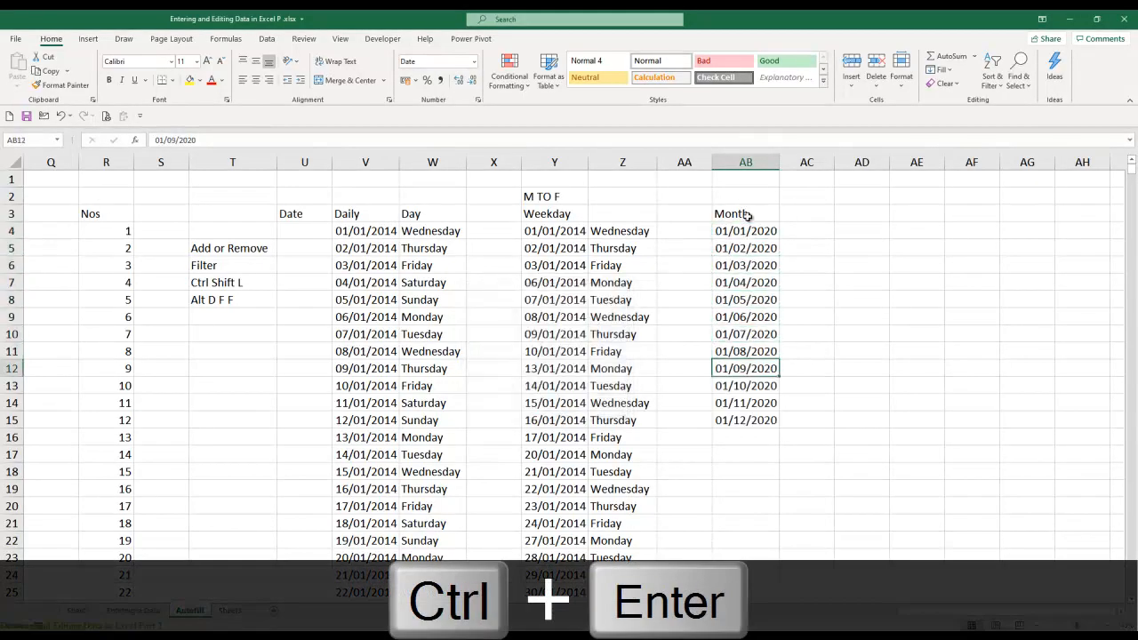
key(Up)
key(Up)
key(Up)
key(Up)
key(Up)
key(Up)
key(Up)
key(Up)
key(Up)
key(Up)
key(Up)
key(Up)
key(Up)
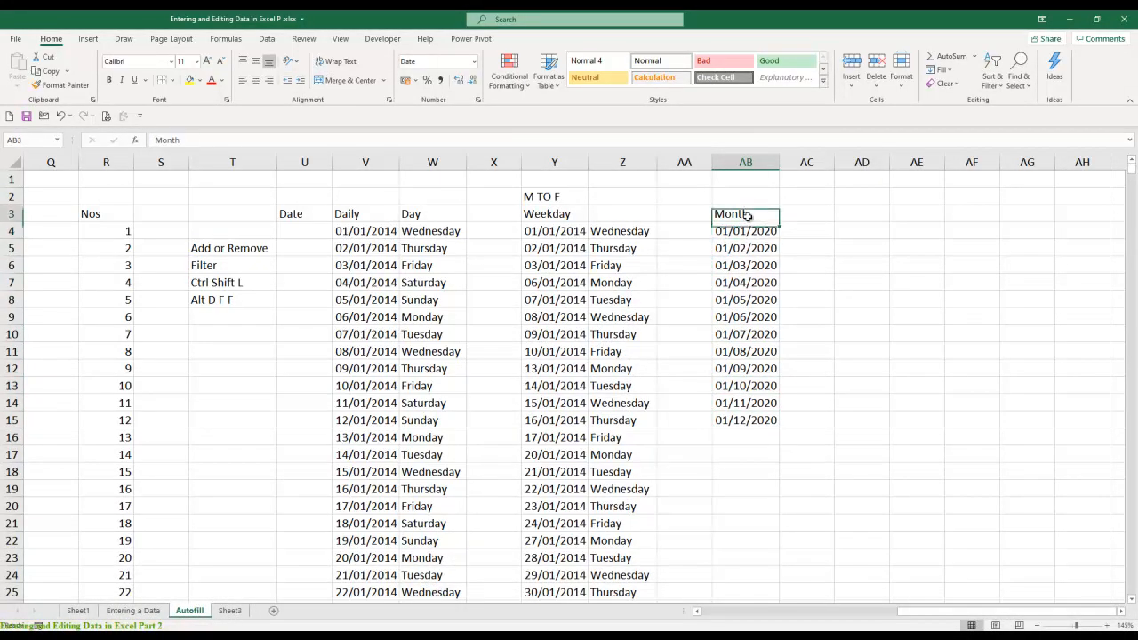
- Enter the heading "Year" in AD3 and the start date 1-1-2001 in AD4
key(Right)
key(Right)
text(Yeqr)
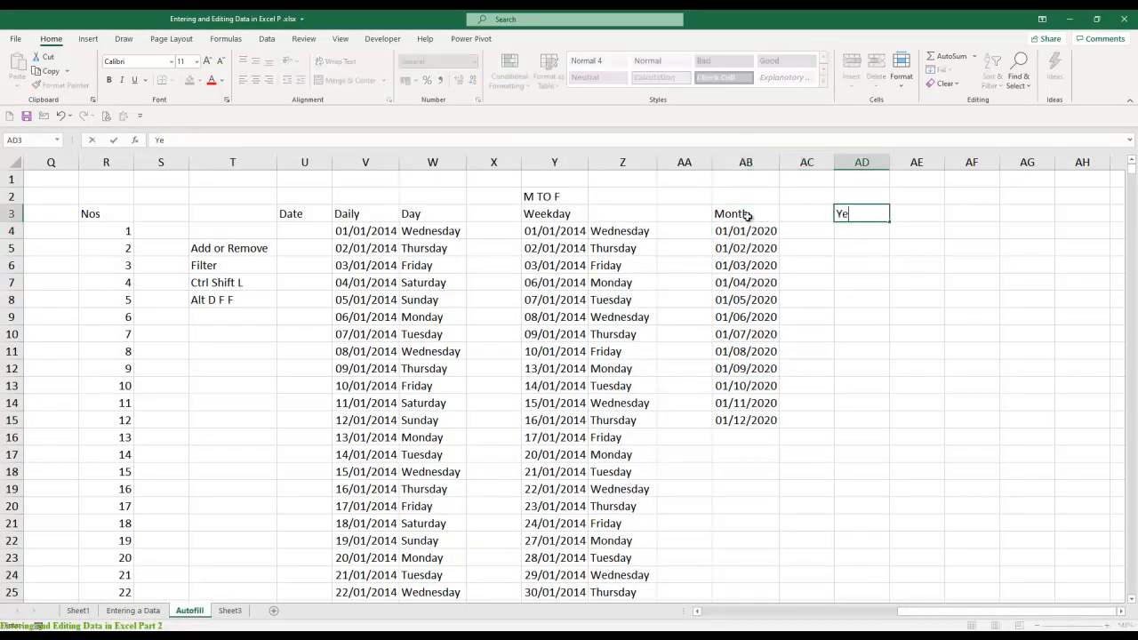
key(Return)
key(Up)
text(Year)
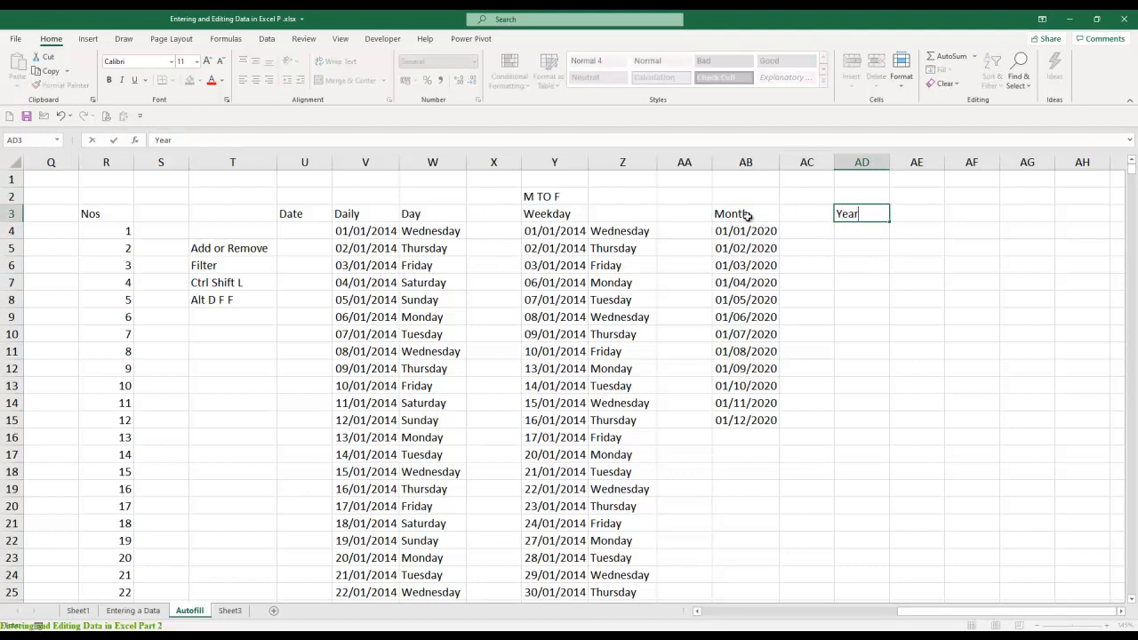
key(Return)
text(1-1-2001)
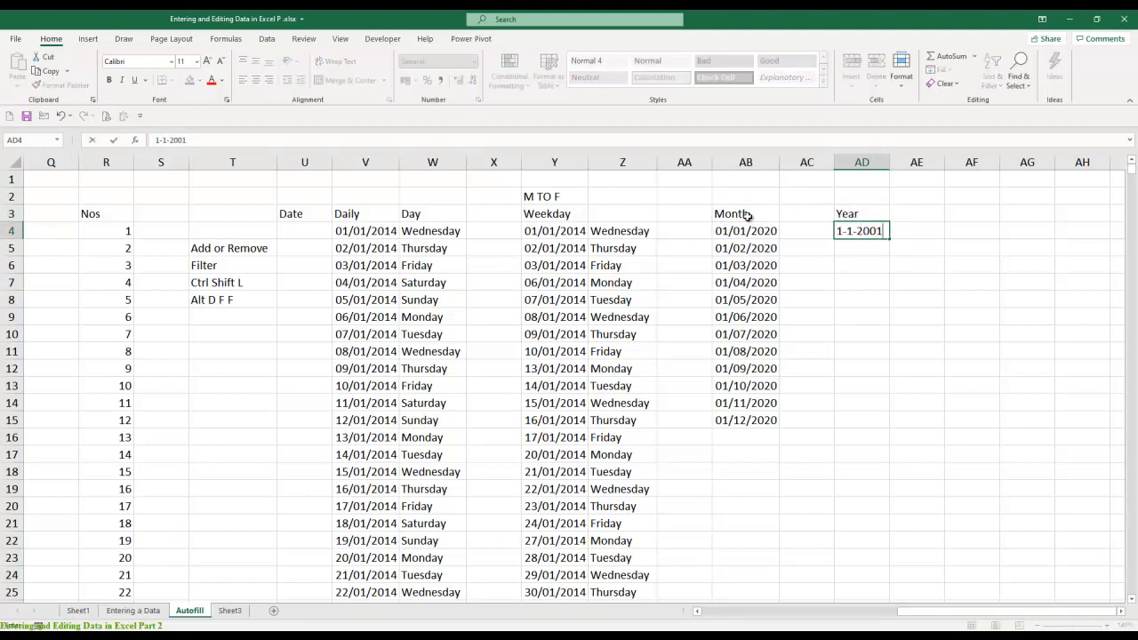
key(Return)
- Fill a date series down from AD4 with date unit Year, step value 1 and stop value 31-12-2020
key(Up)
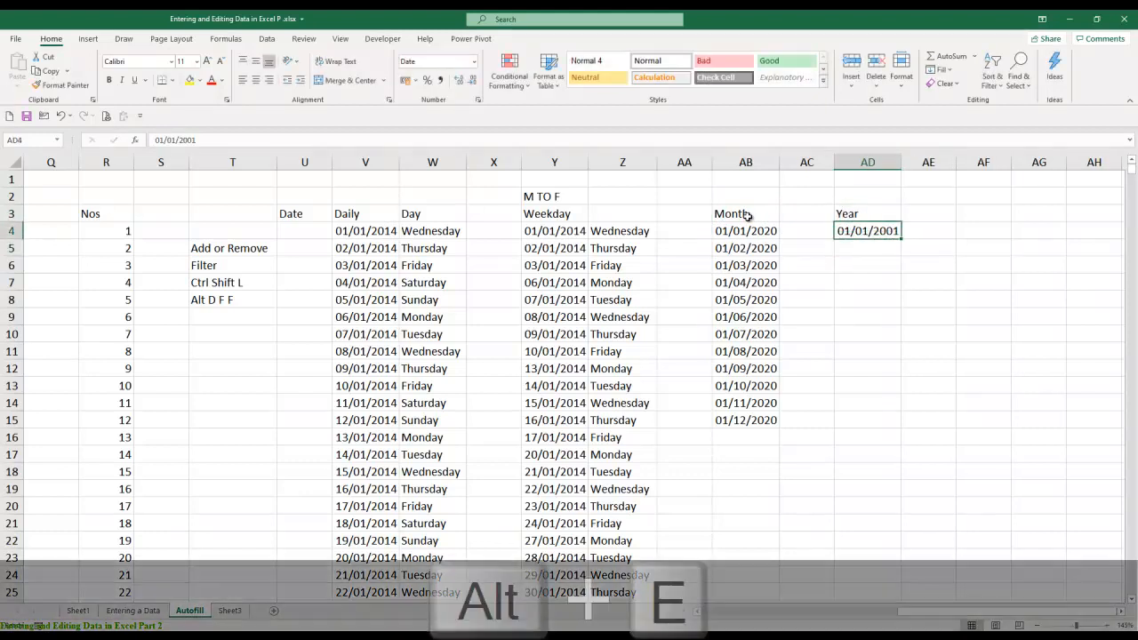
key(alt+e)
key(i)
key(s)
key(alt+c)
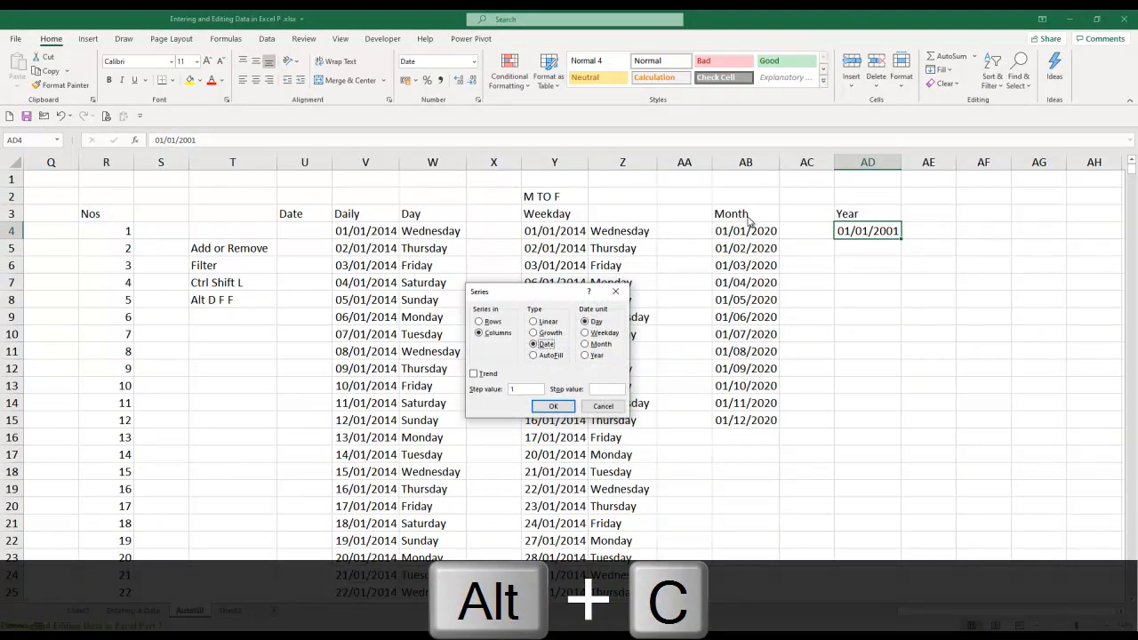
key(Tab)
key(Down)
key(Down)
key(Down)
key(Tab)
key(Tab)
key(Tab)
text(31-1)
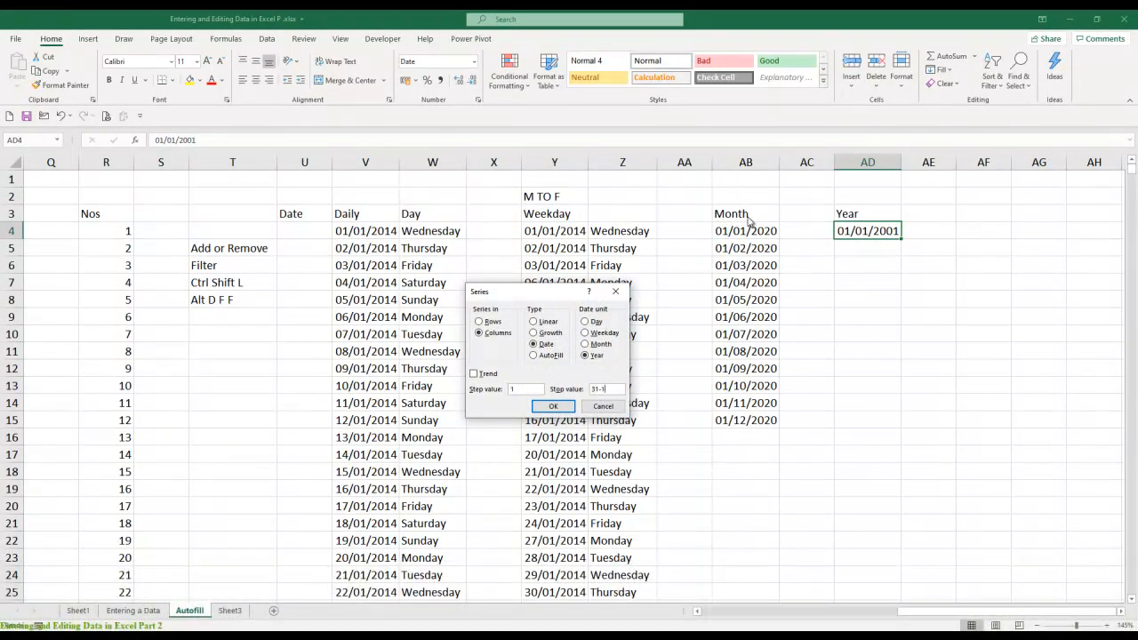
text(2-2020)
key(Return)
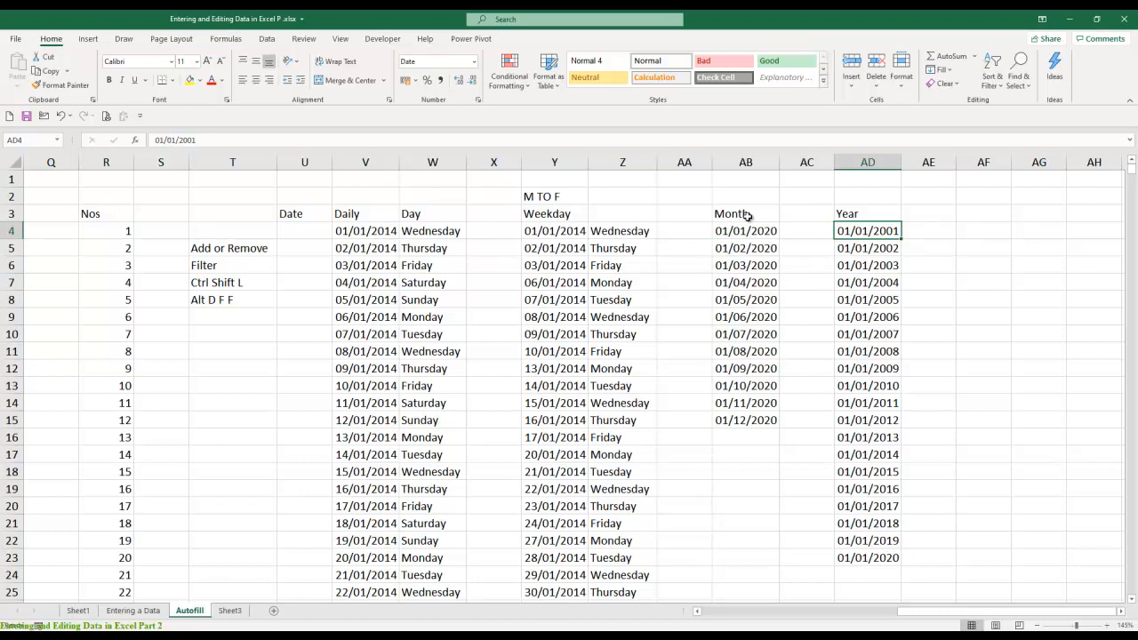
- Rename the Autofill sheet as "Autofill & Fill Series"
right_click(201, 615)
click(256, 485)
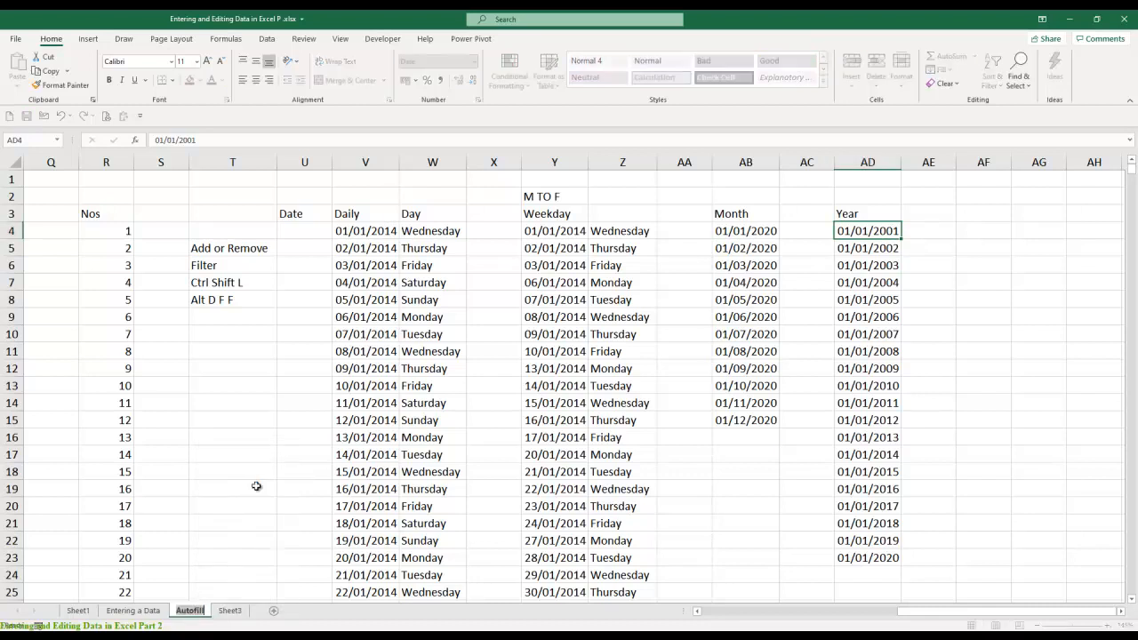
key(Right)
text(&)
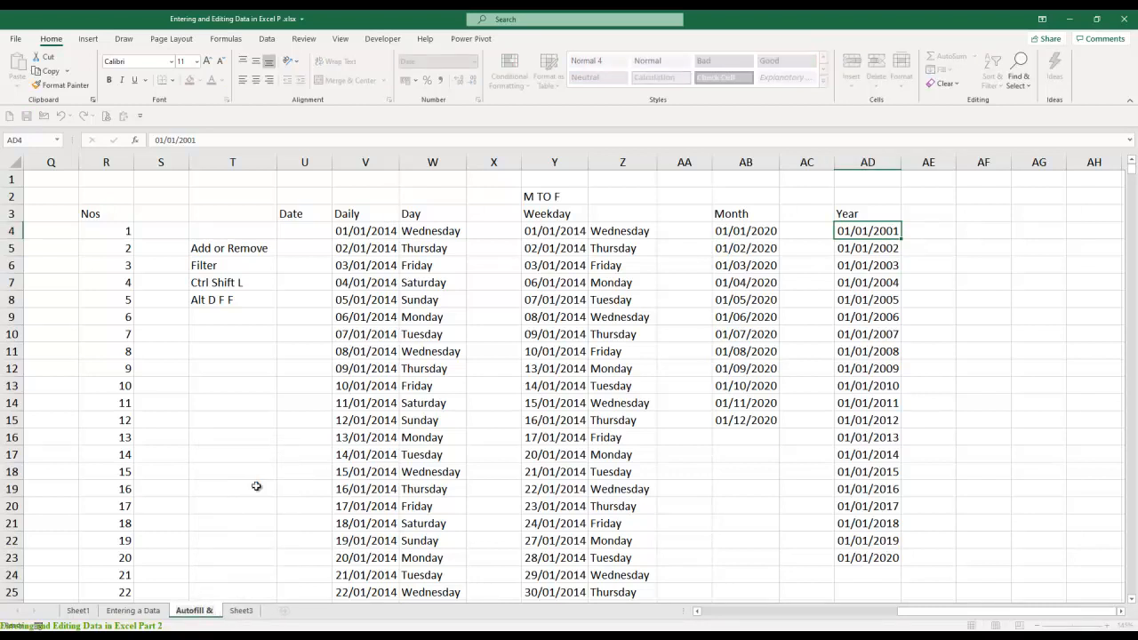
text( Fill Series)
key(Return)
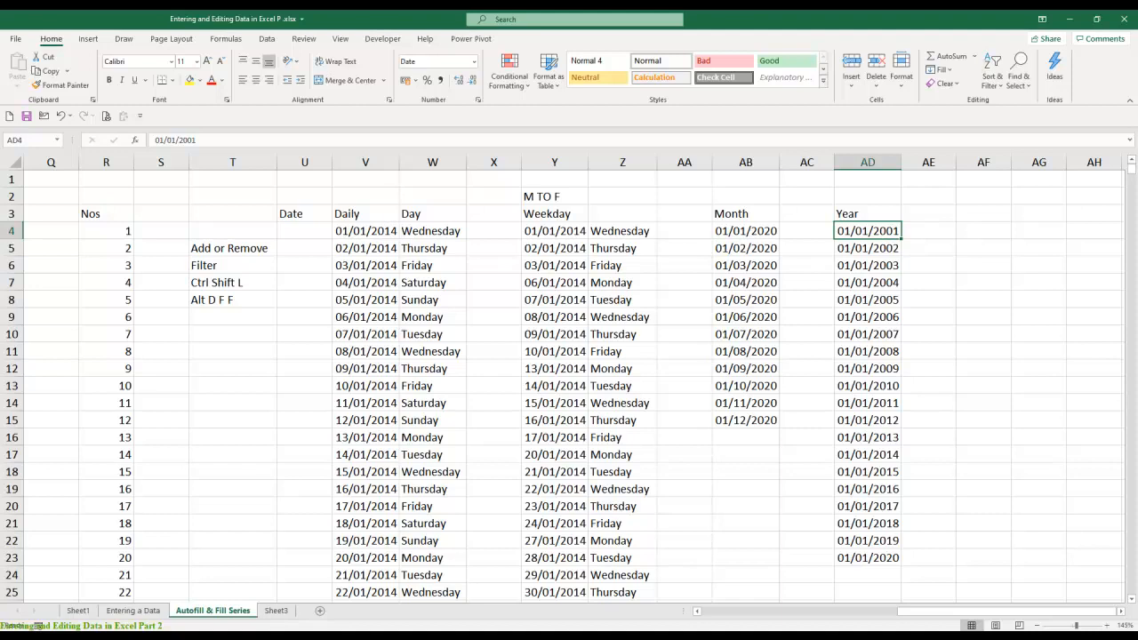
- Add a new worksheet after the Autofill & Fill Series sheet and name it "Importing Data"
click(320, 612)
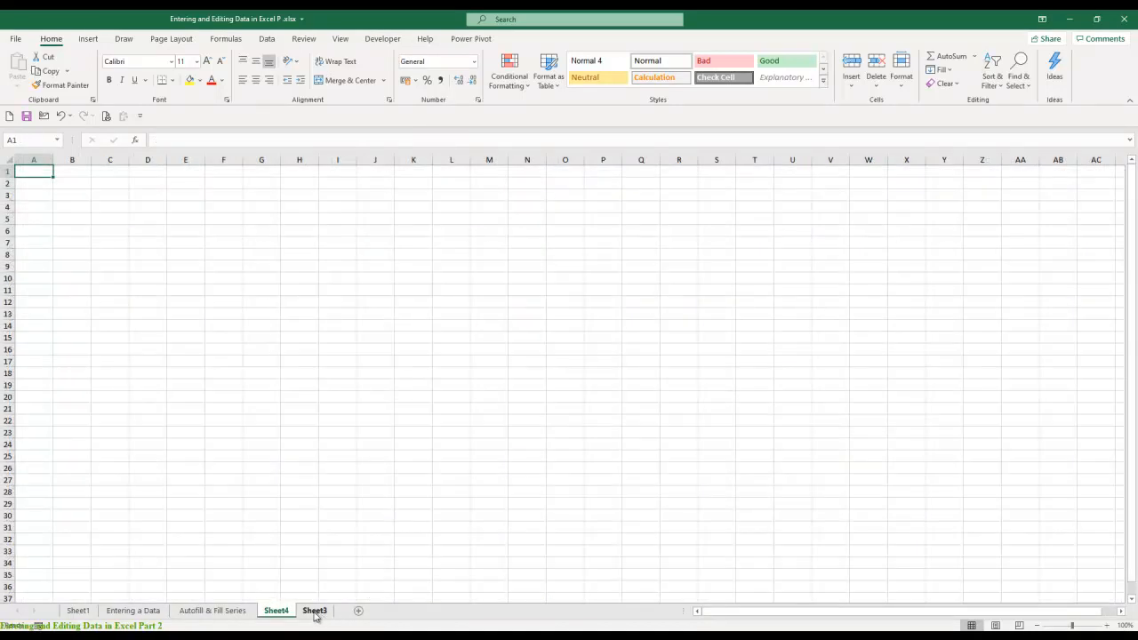
double_click(269, 612)
text(Import)
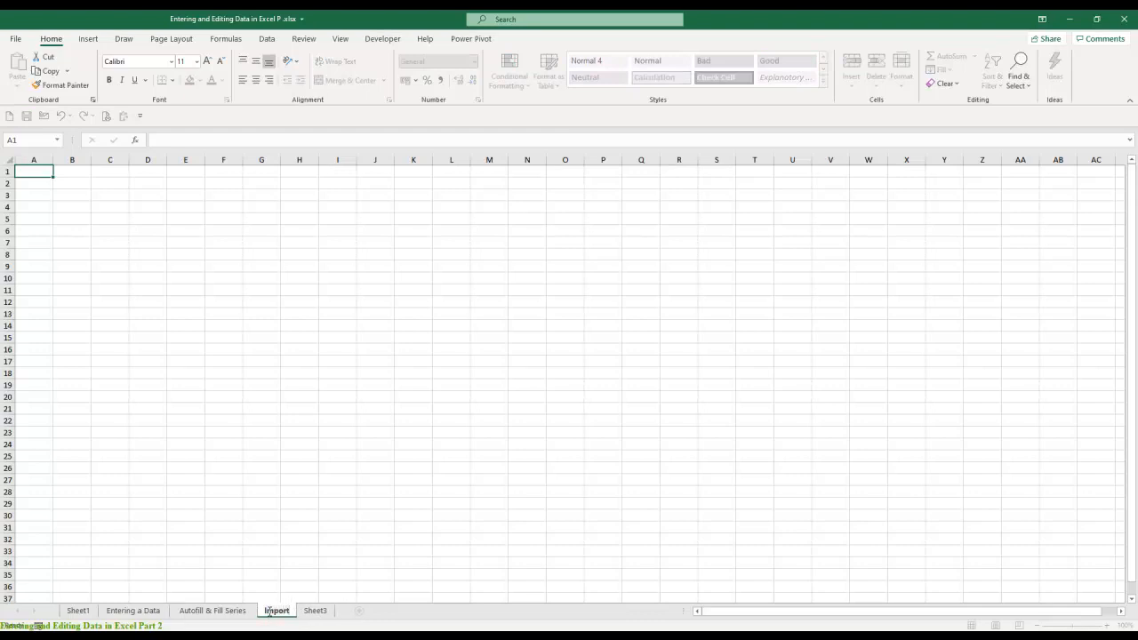
text(ing Data)
key(Return)
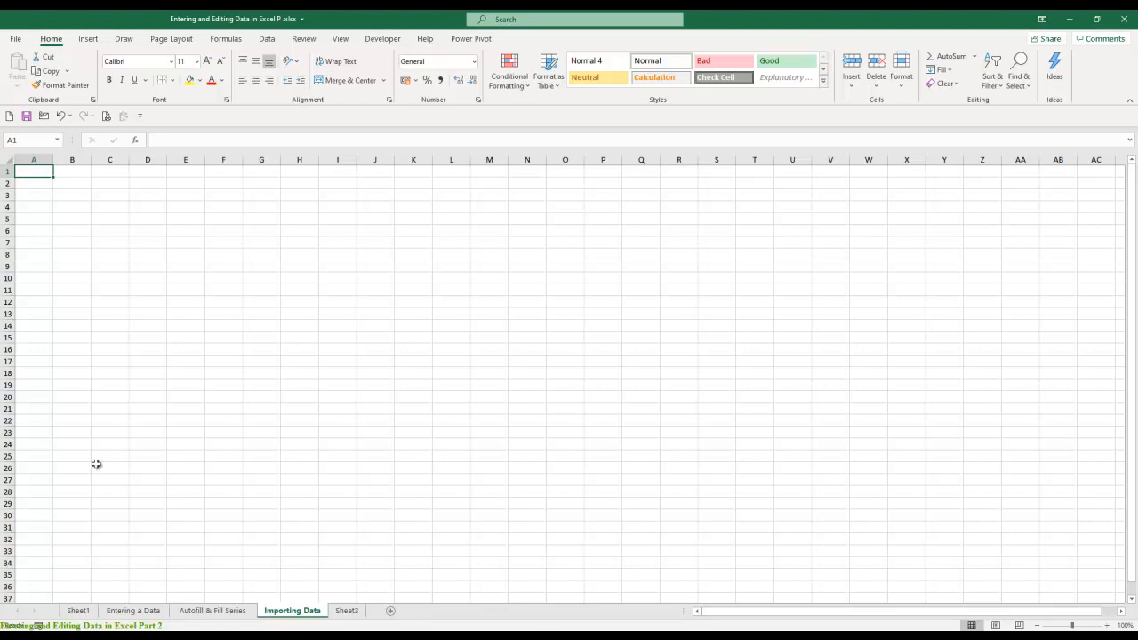
- Show the Get & Transform Data commands available for importing data
click(265, 41)
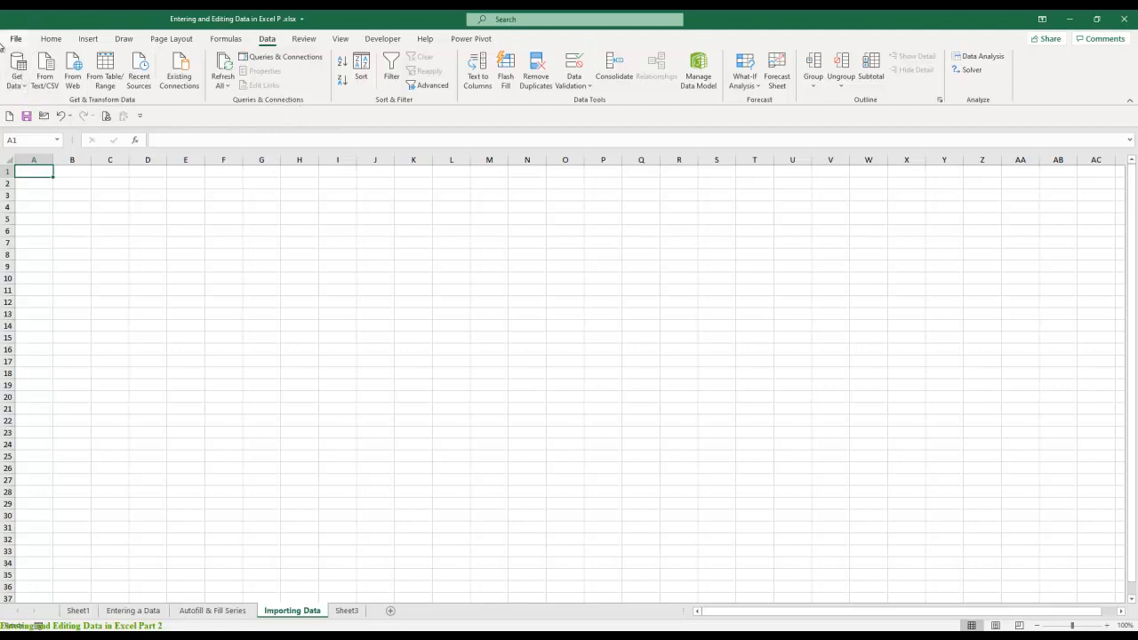
click(104, 69)
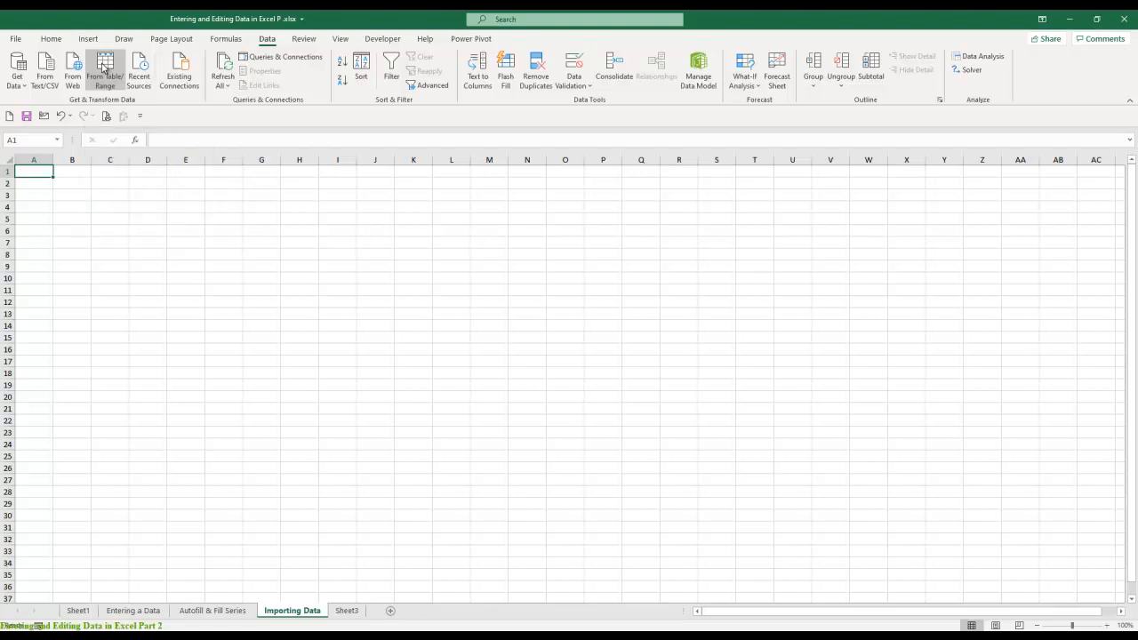
- Switch to File Explorer and open the PowerQuery Ex folder inside Excel Training on drive F:
click(1068, 19)
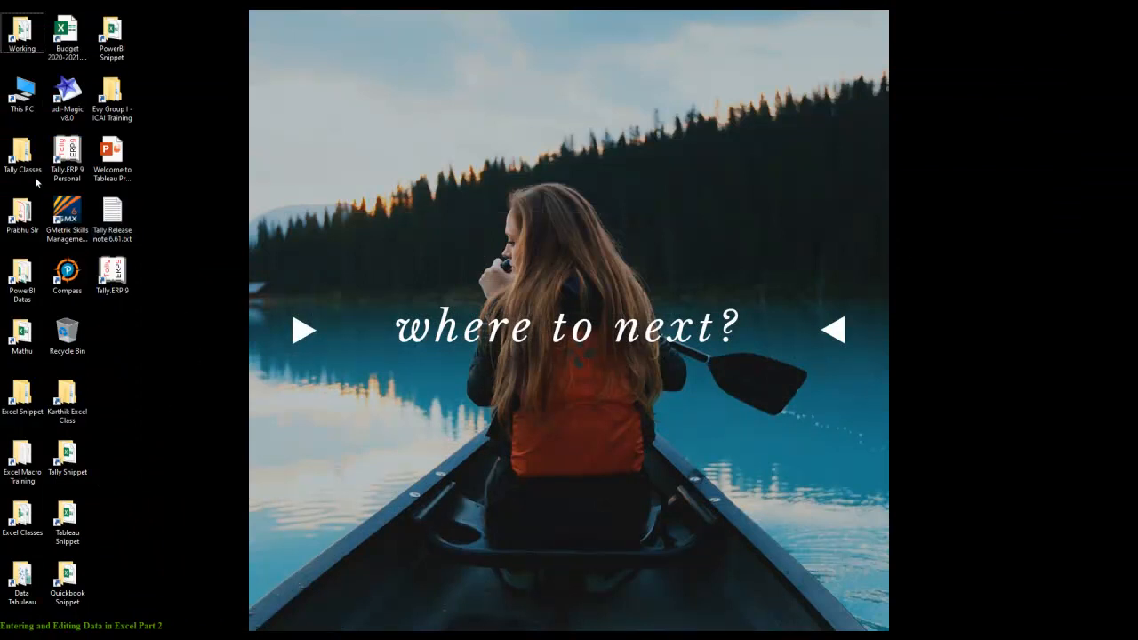
click(35, 105)
key(super+e)
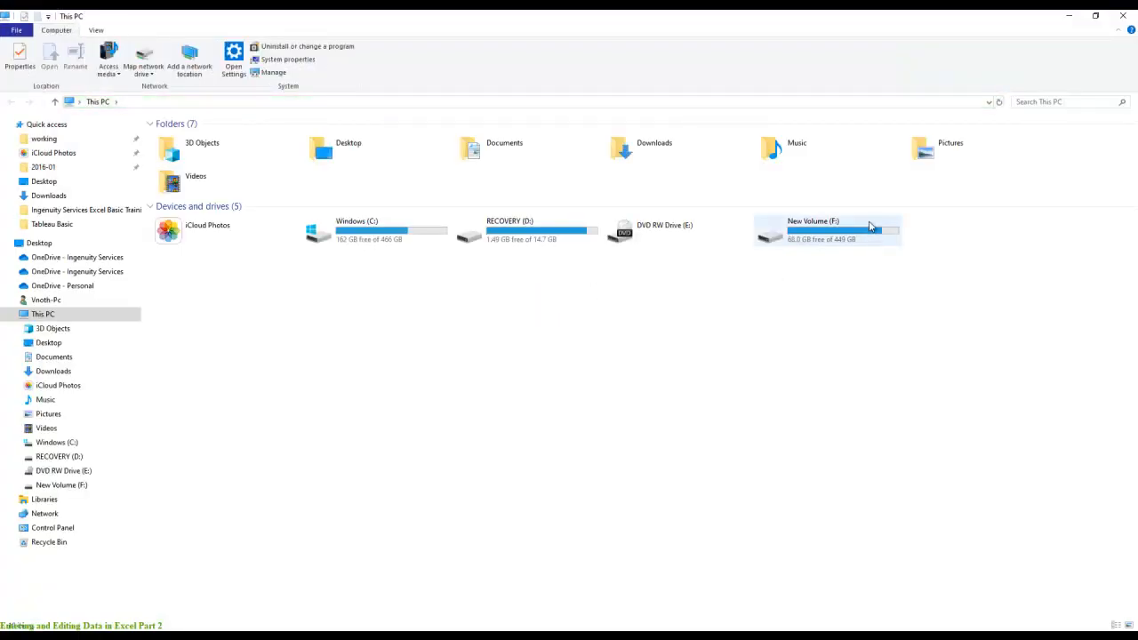
double_click(867, 229)
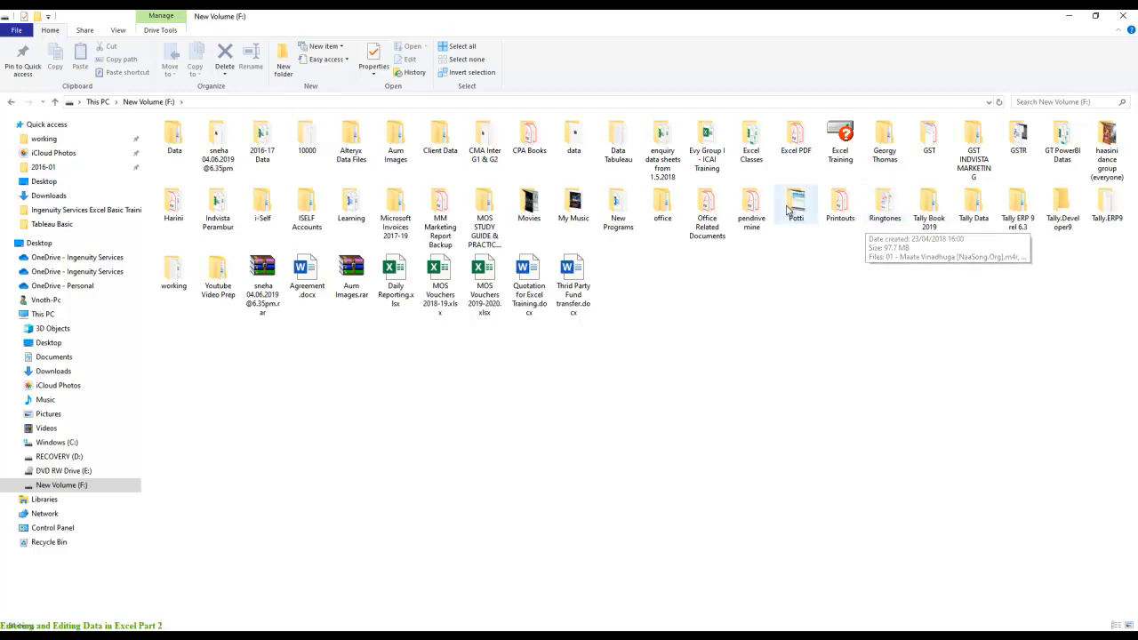
double_click(849, 142)
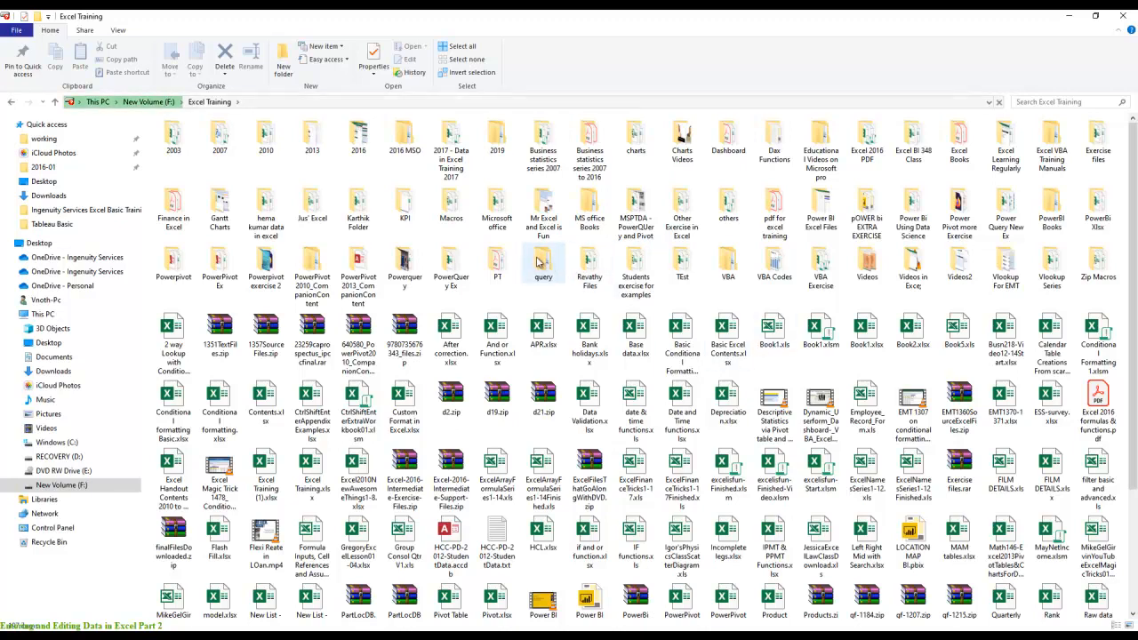
double_click(455, 276)
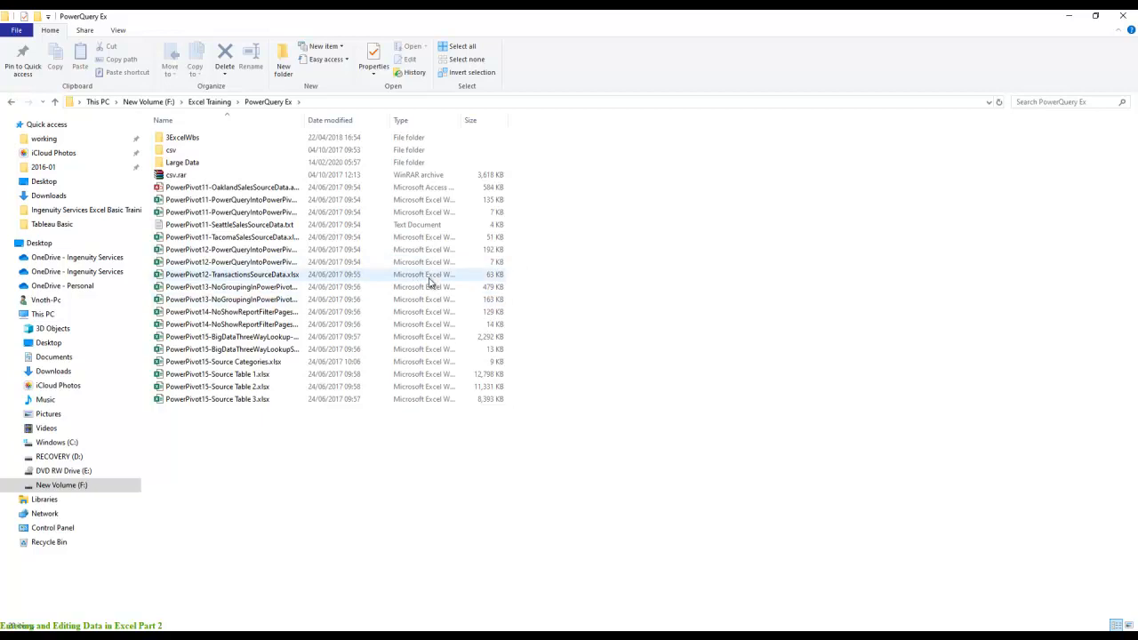
- Check the contents of the 3ExcelWbs folder and go back to the Excel Training folder
double_click(195, 140)
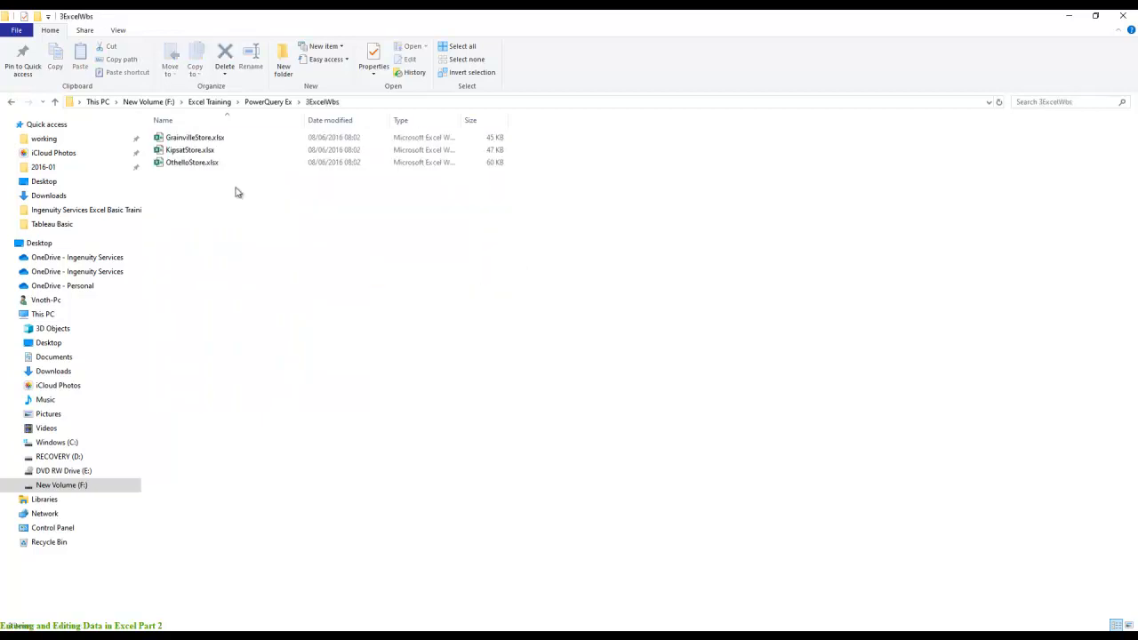
click(11, 102)
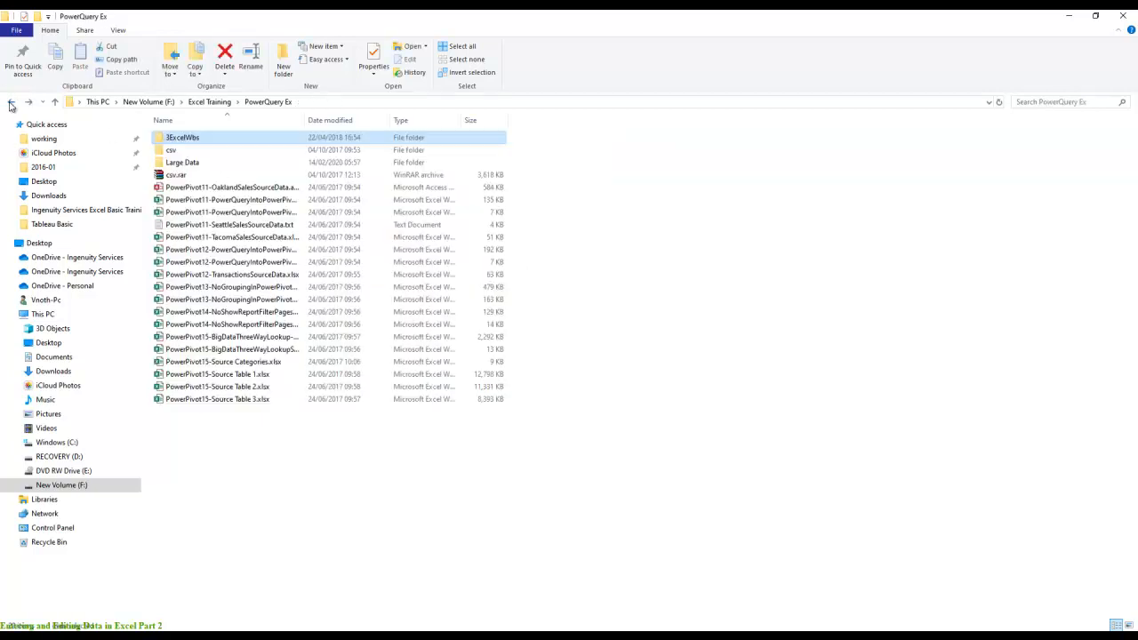
click(11, 102)
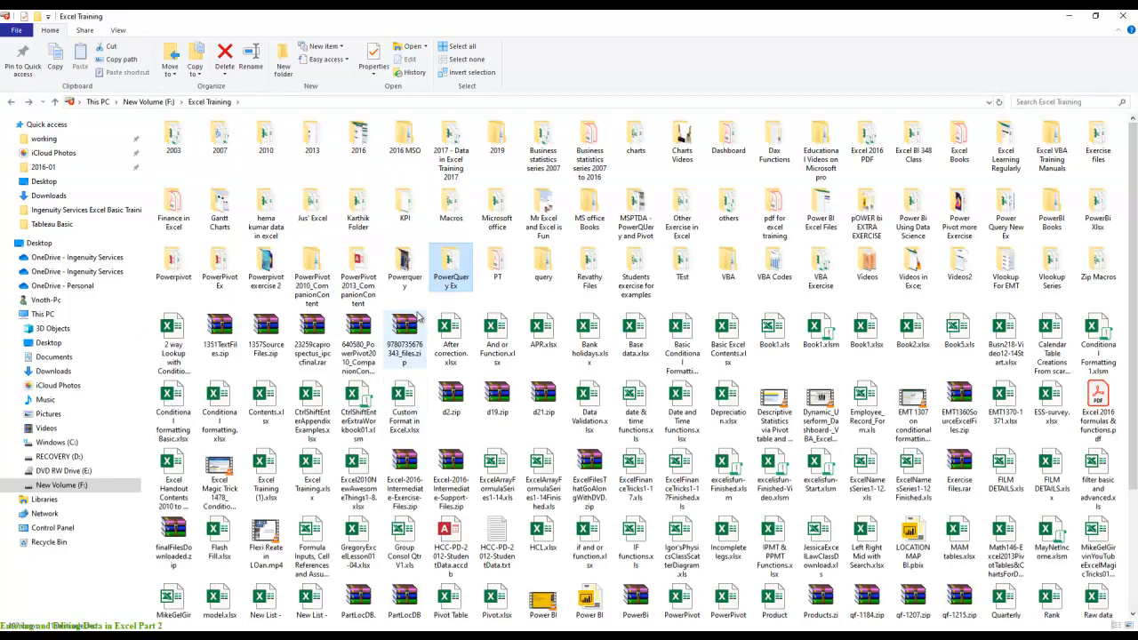
- Copy the Text files 1 folder from the Powerquery folder in Excel Training to the desktop
double_click(412, 282)
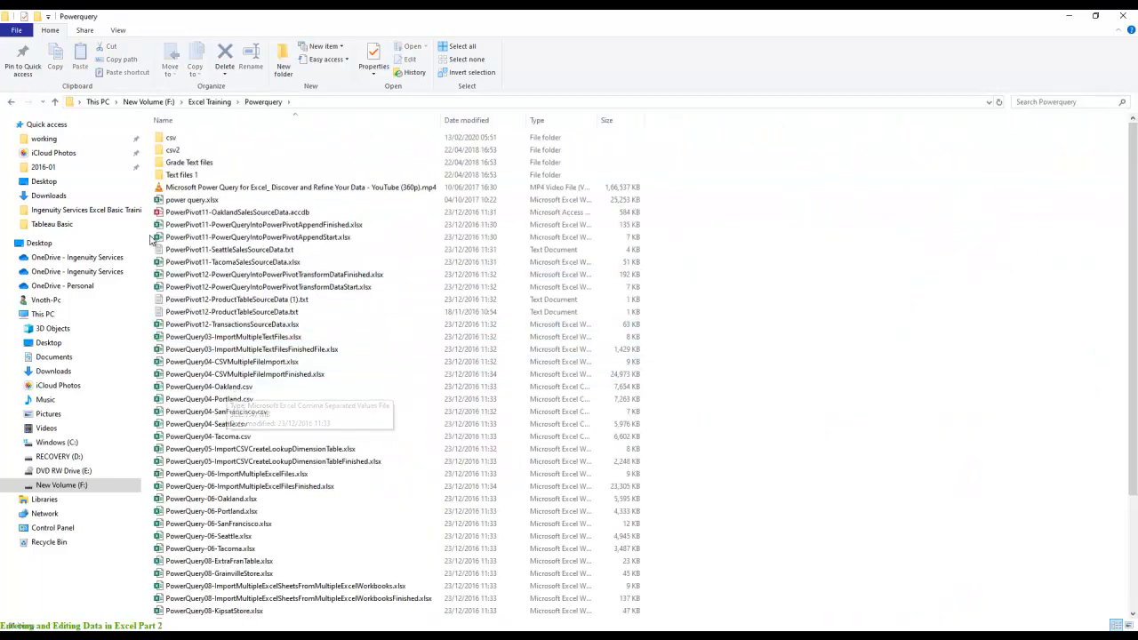
double_click(179, 176)
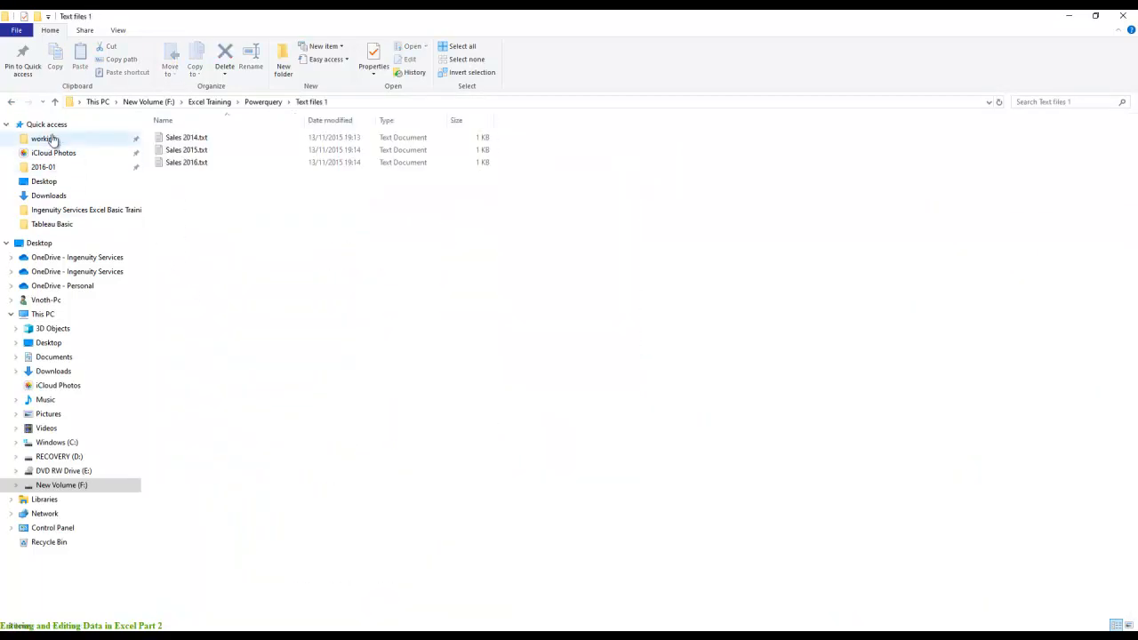
click(16, 103)
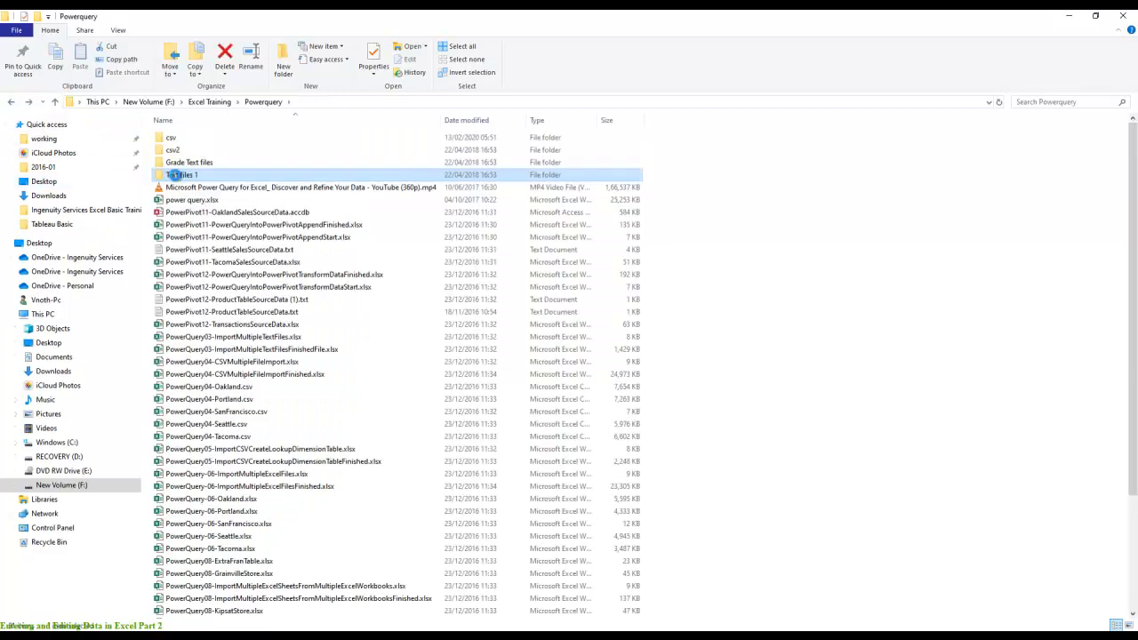
right_click(178, 177)
click(209, 421)
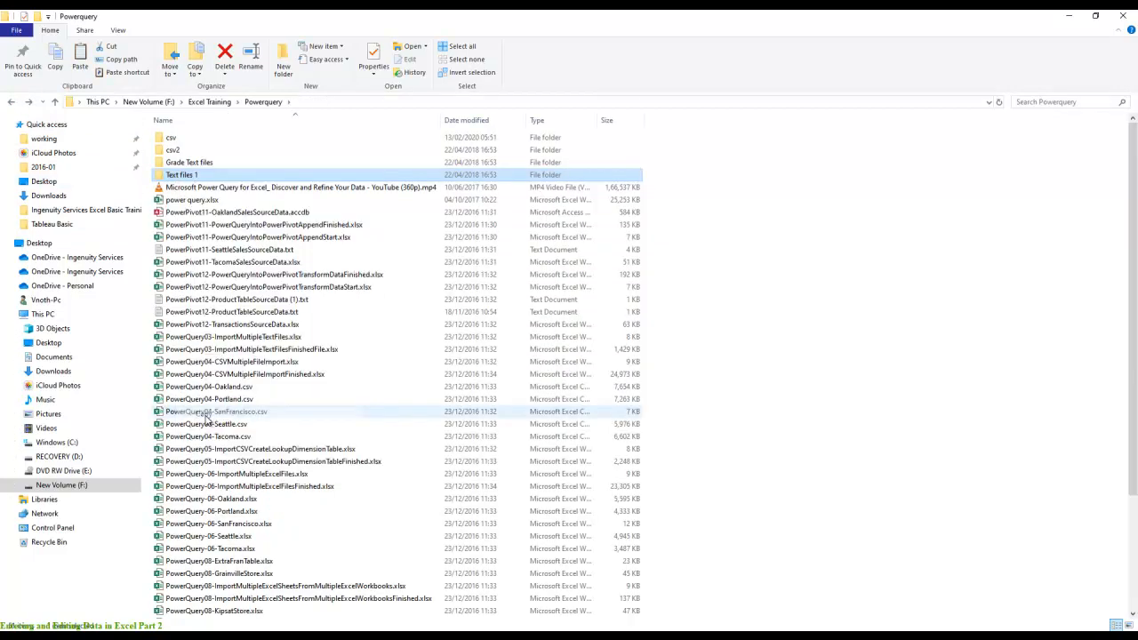
click(1068, 16)
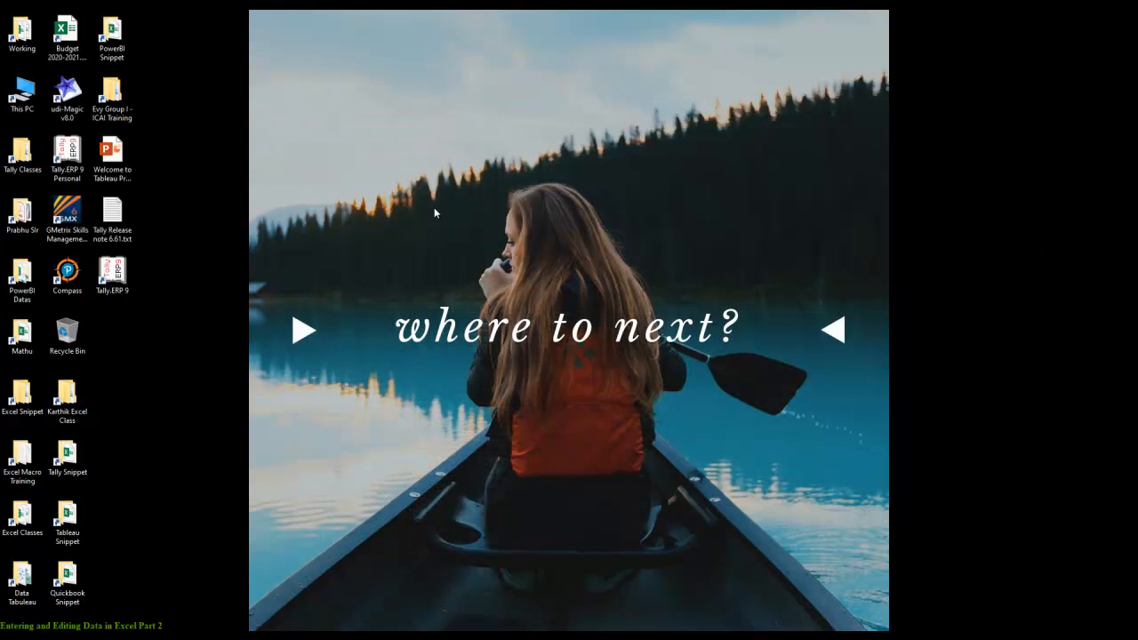
right_click(245, 182)
click(271, 229)
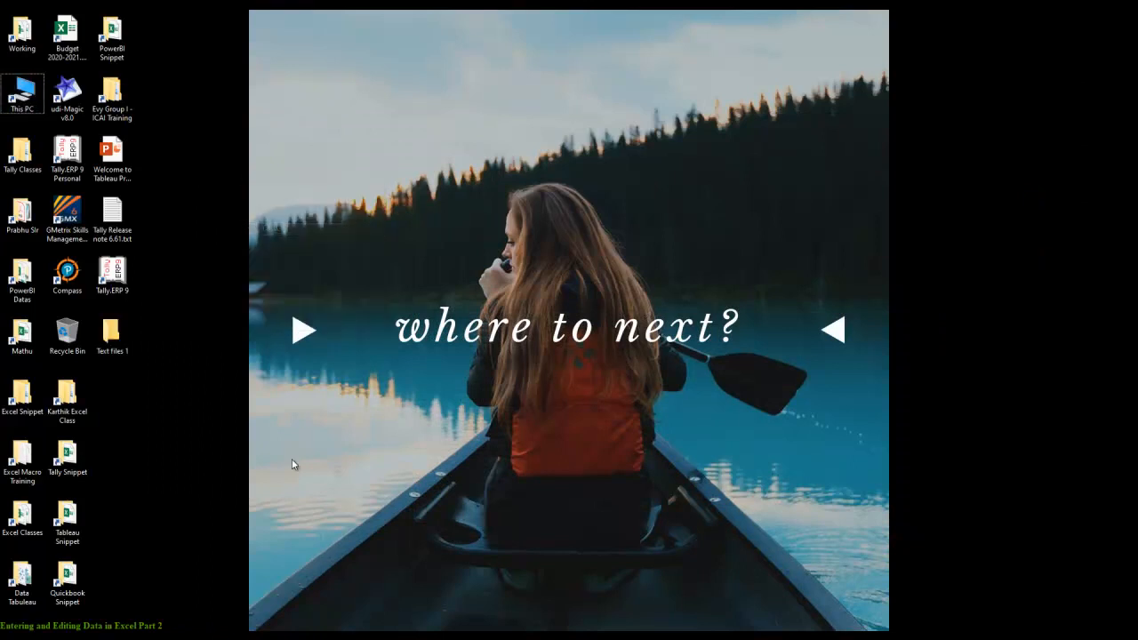
- Review Sales 2014.txt, Sales 2015.txt and Sales 2016.txt in the desktop's Text files 1 folder, closing each file and the folder
click(115, 340)
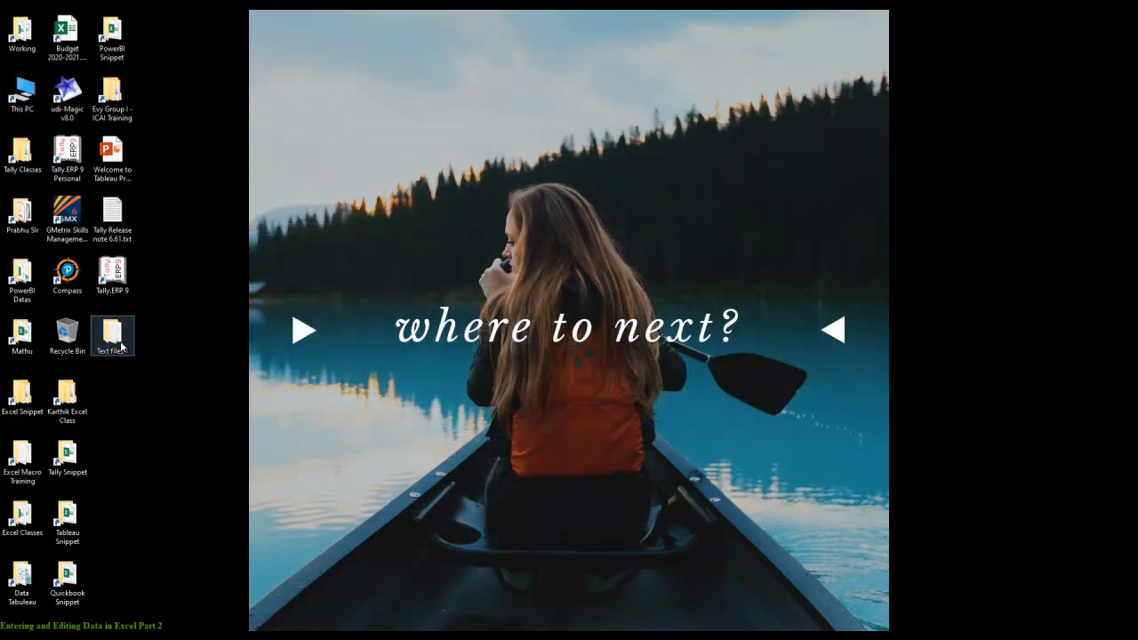
double_click(121, 347)
click(187, 138)
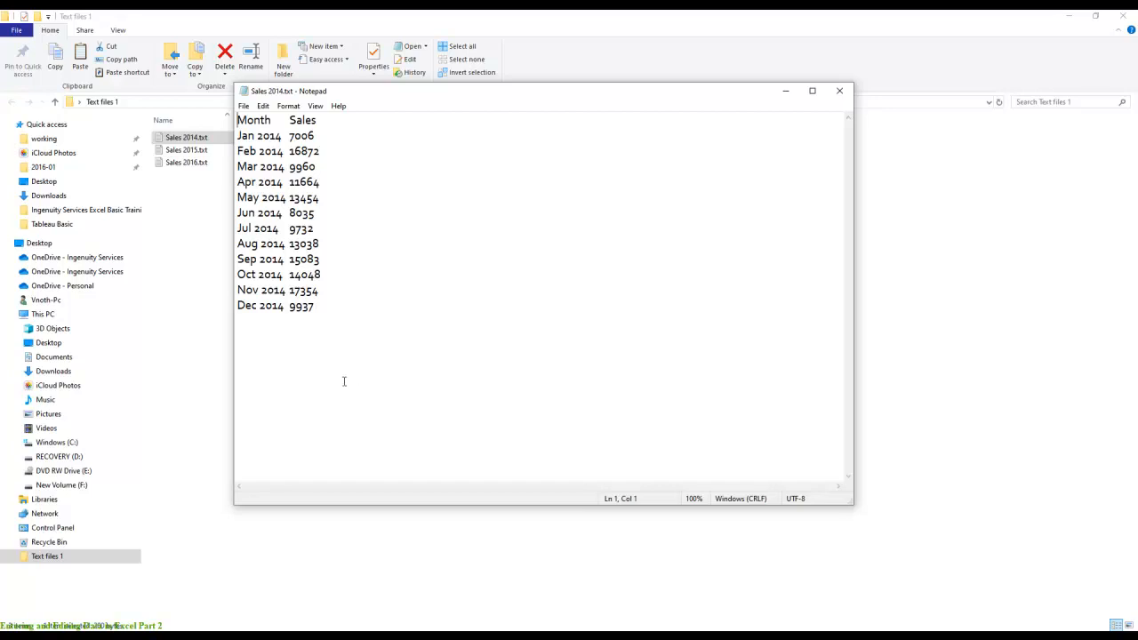
click(839, 91)
double_click(187, 150)
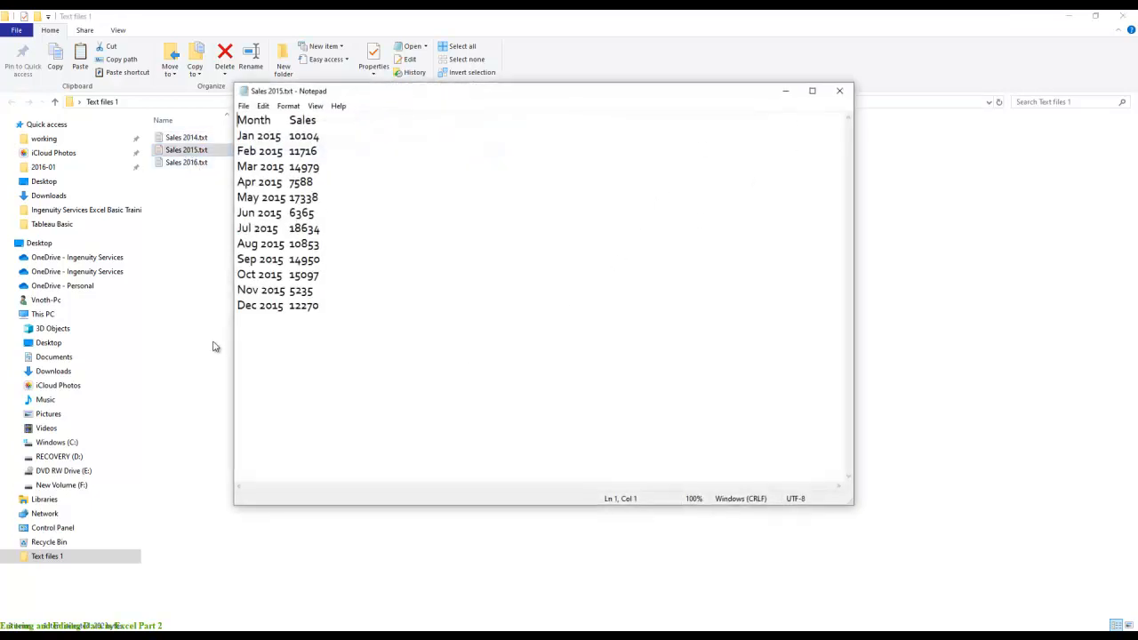
click(845, 94)
double_click(201, 163)
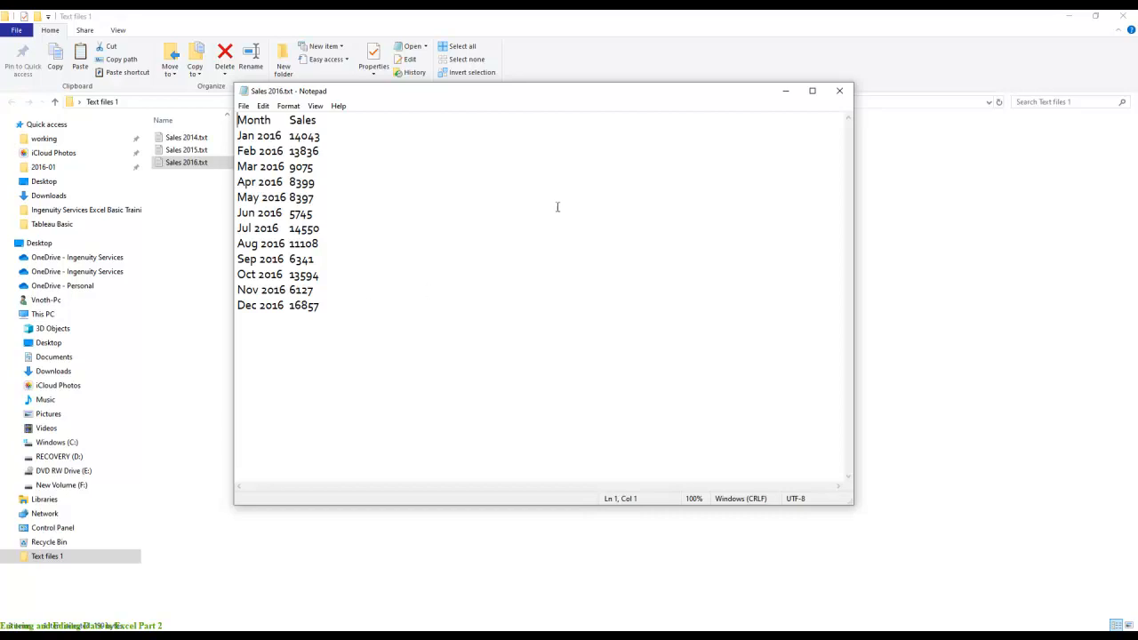
click(839, 91)
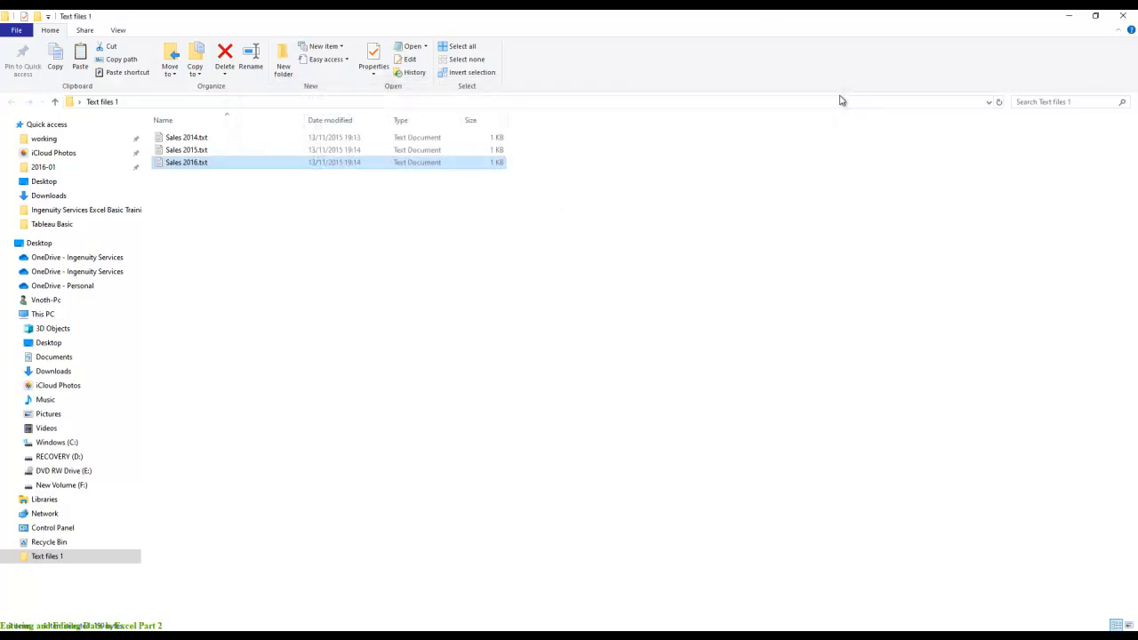
click(1123, 16)
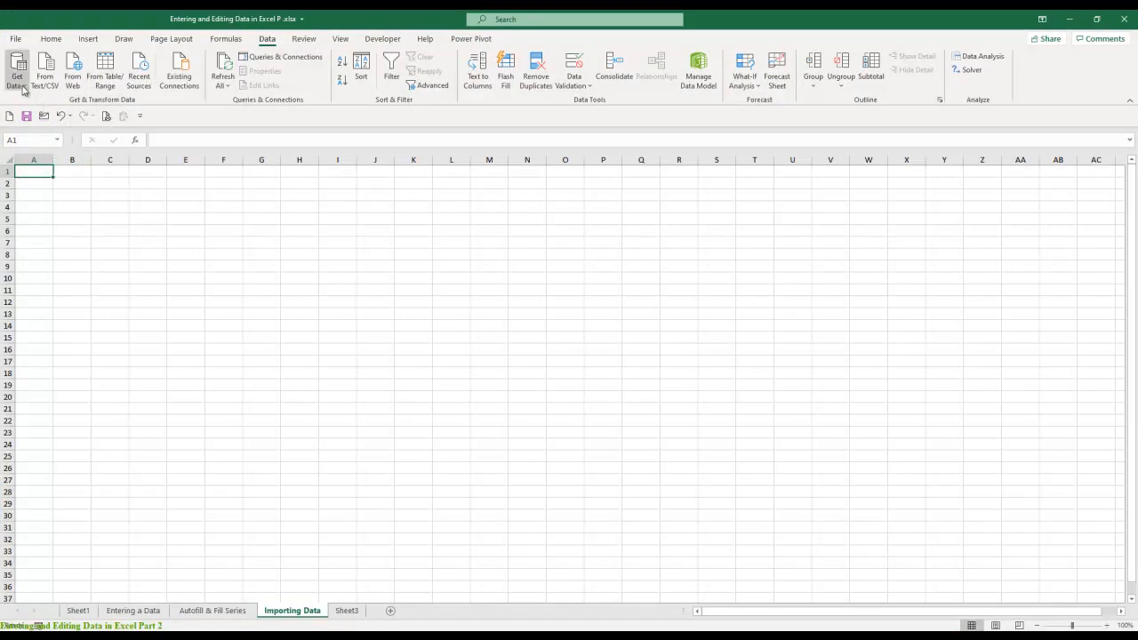
- Get data from the desktop folder Text files 1 in Excel and open its file list in the Power Query Editor for transforming
click(24, 90)
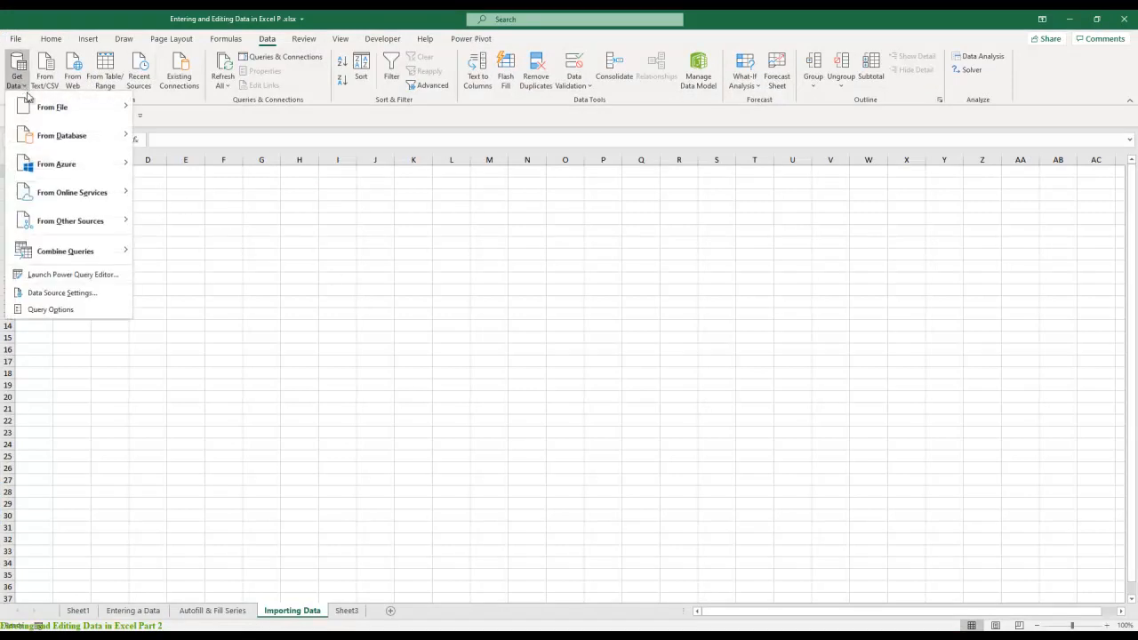
mouse_move(34, 105)
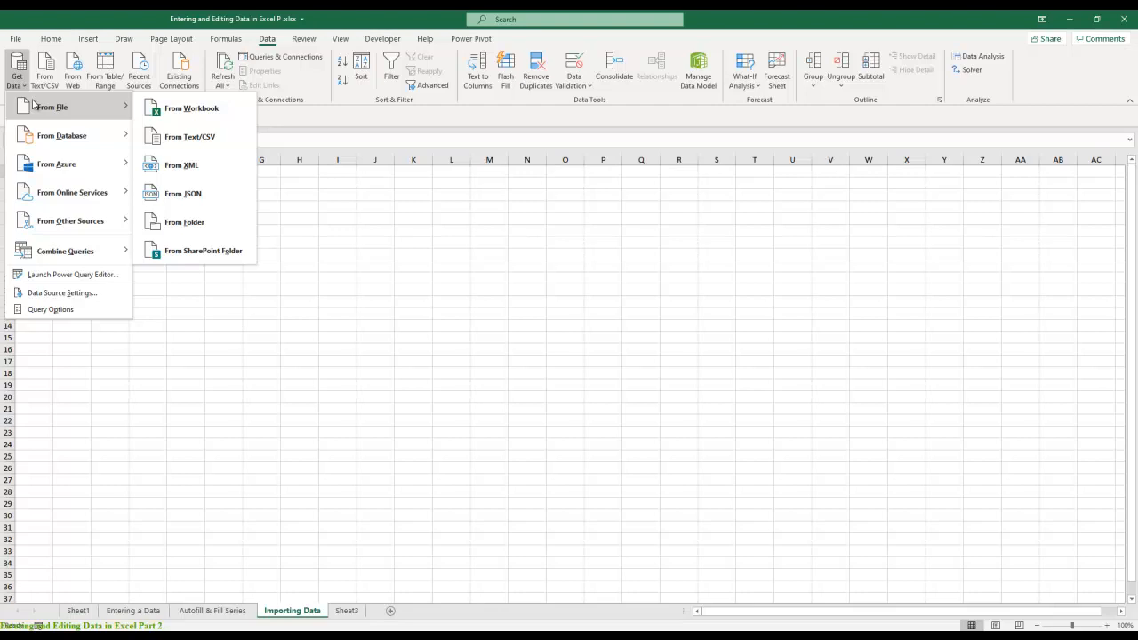
click(221, 230)
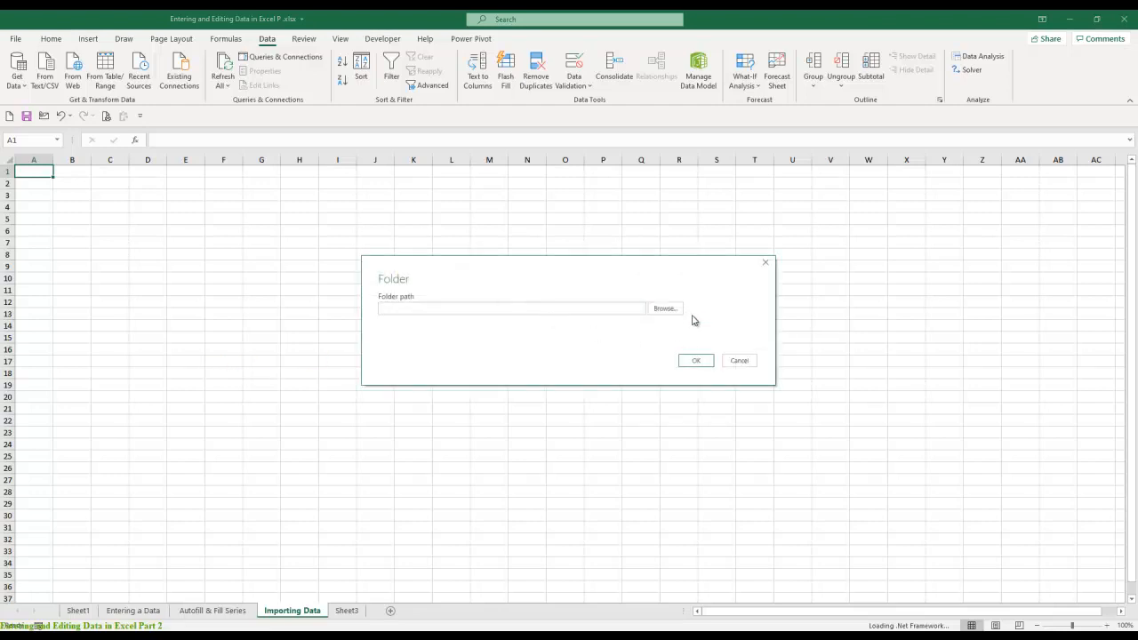
click(665, 308)
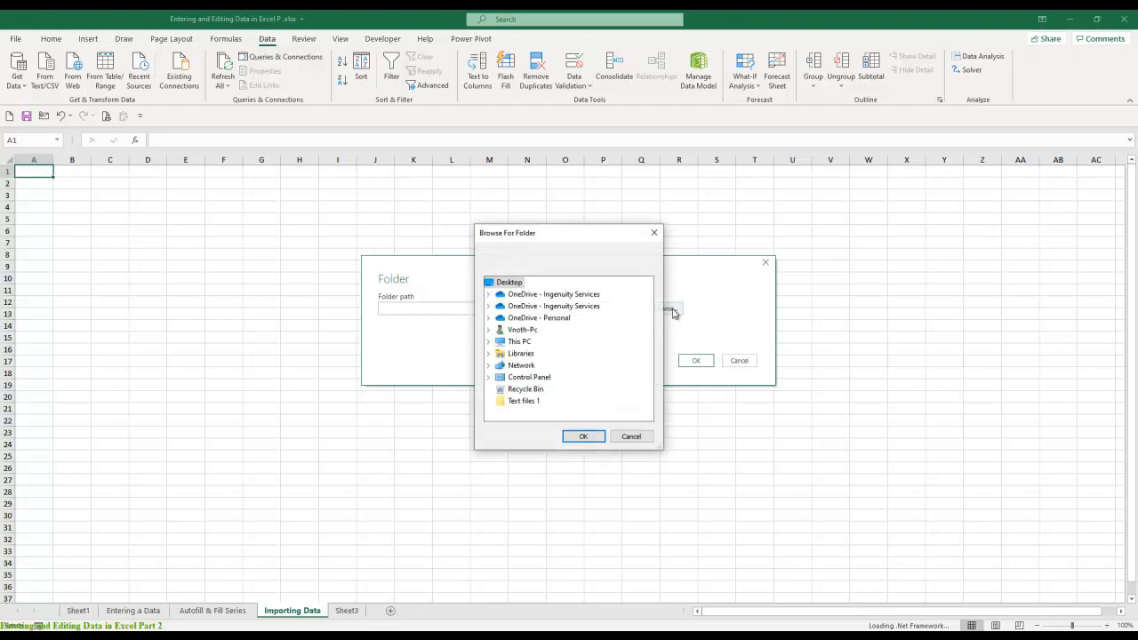
click(524, 402)
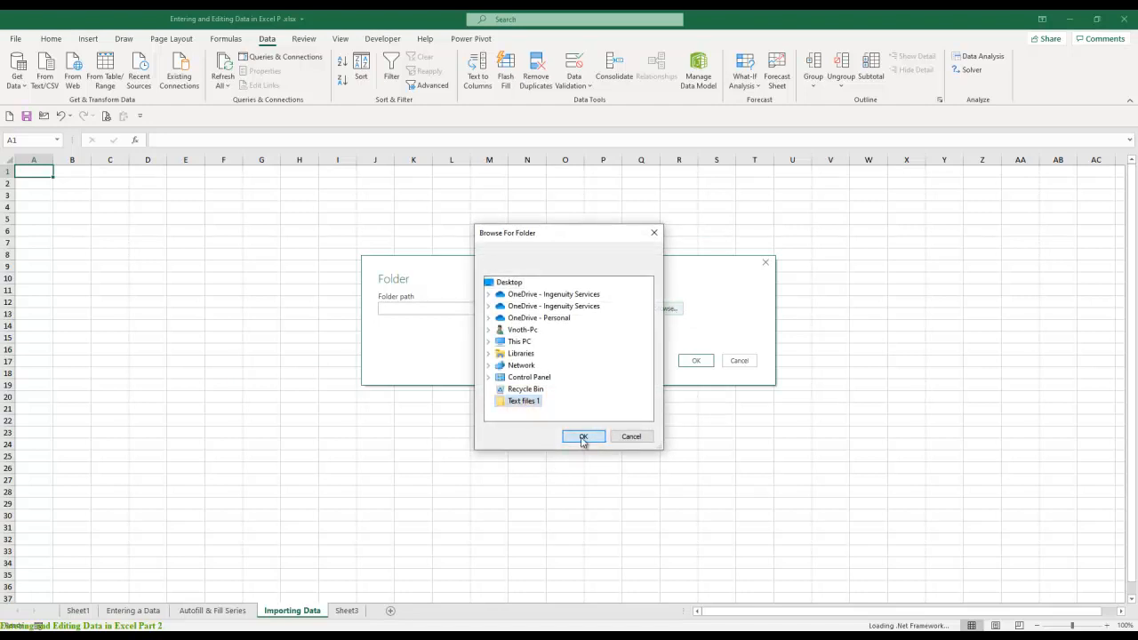
click(583, 437)
click(696, 361)
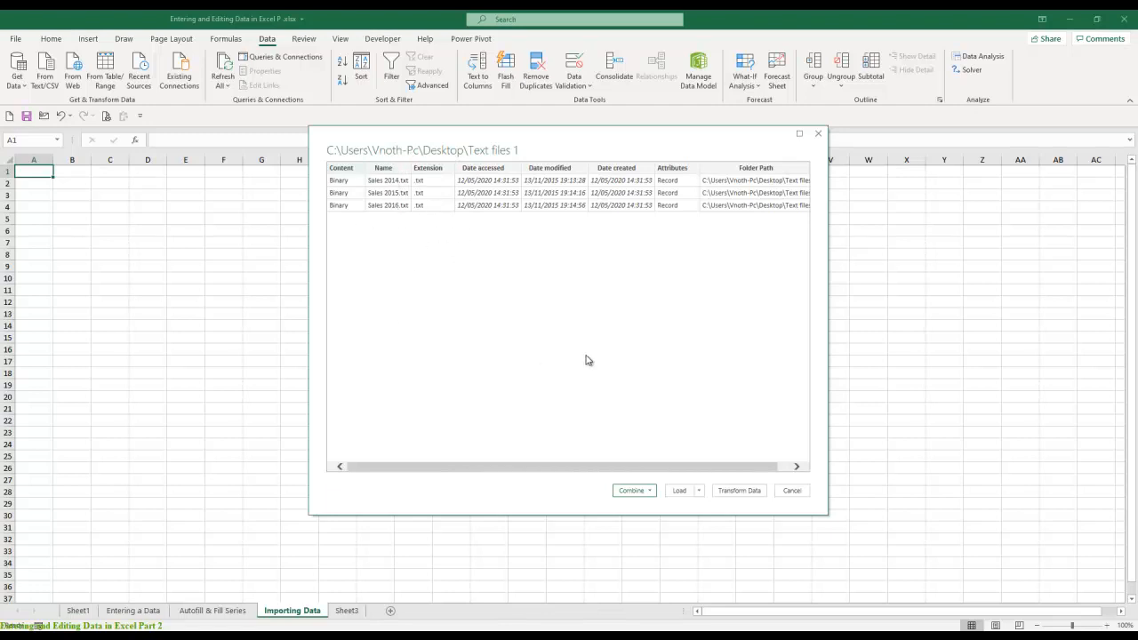
click(749, 494)
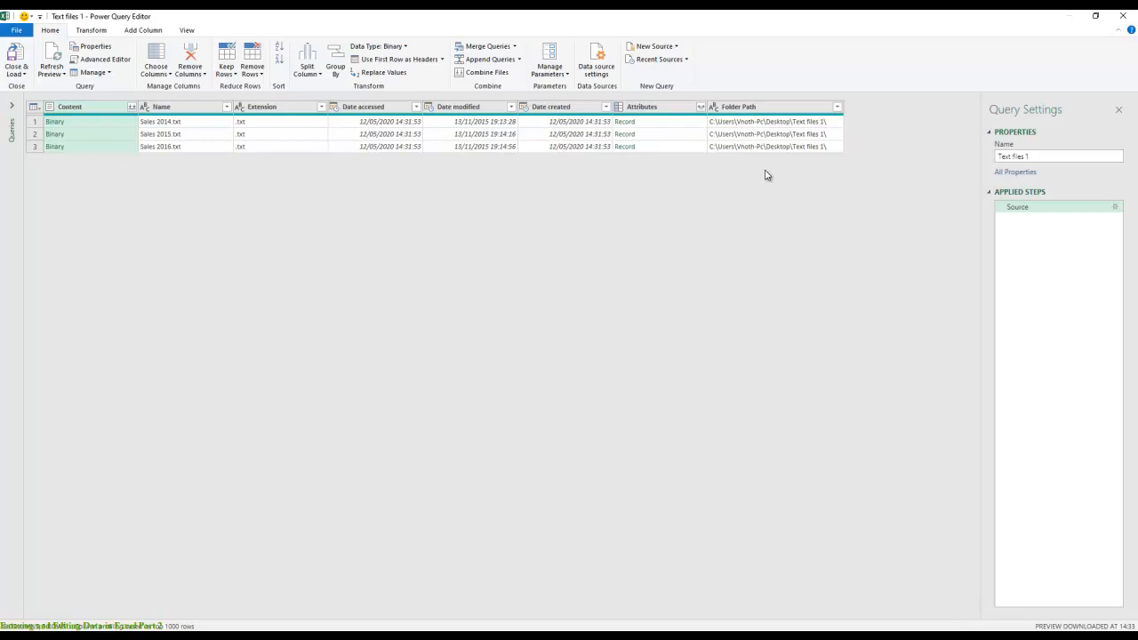
- Remove all columns except Content and combine the text files, using the first file as sample and Tab as delimiter
right_click(93, 111)
click(111, 145)
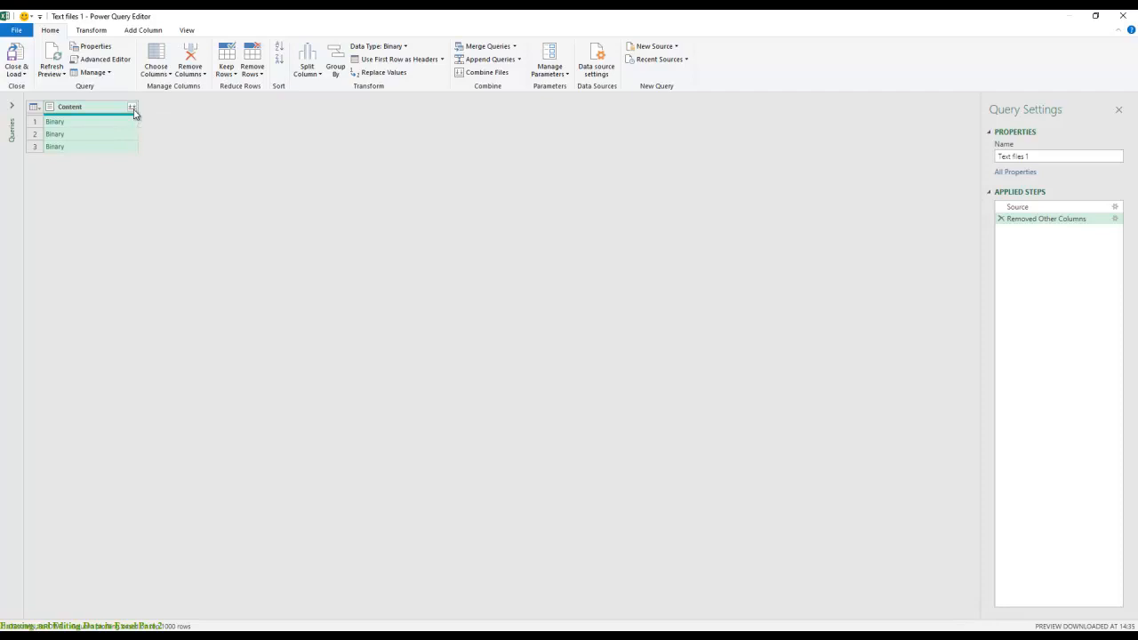
click(133, 109)
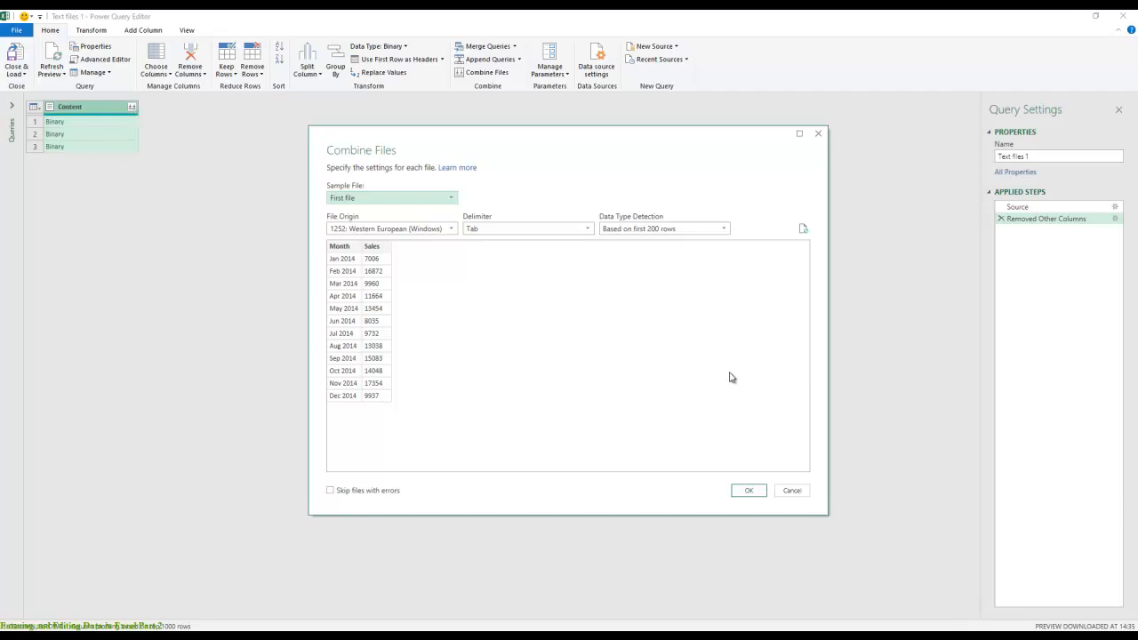
click(760, 493)
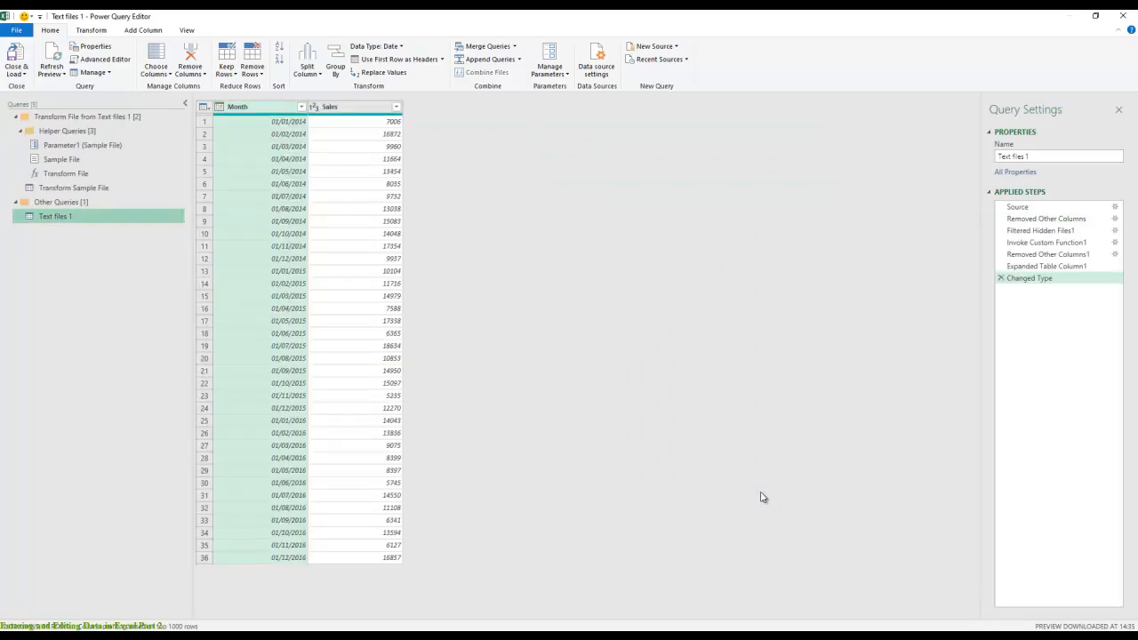
- Load the combined query as a table into the existing Importing Data worksheet at $A$1 and close the Queries & Connections pane
click(25, 73)
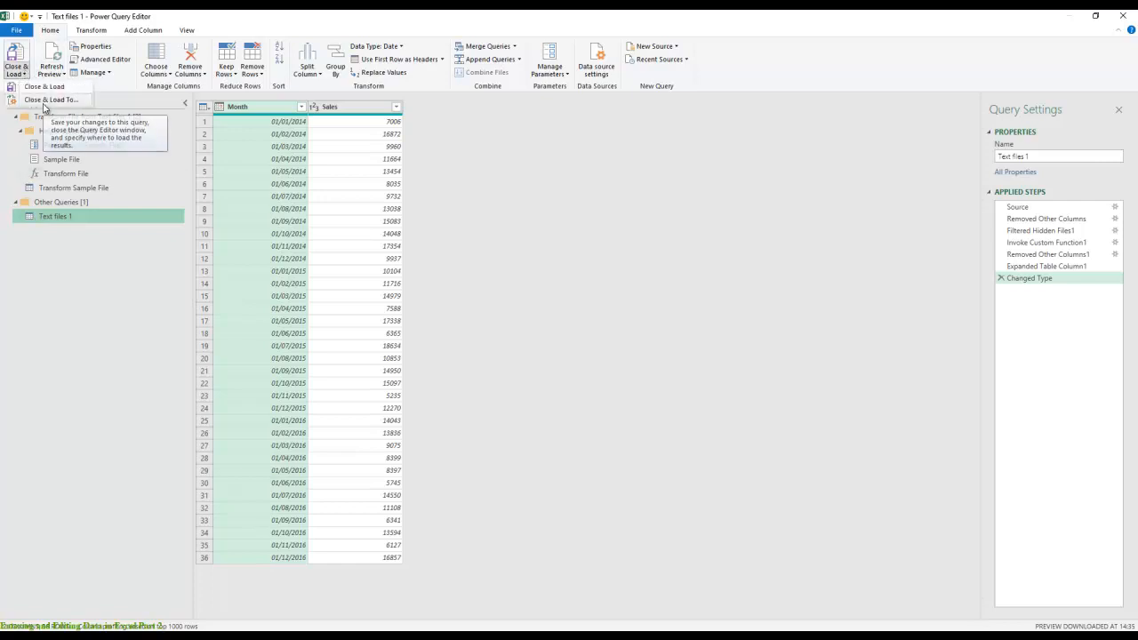
click(43, 102)
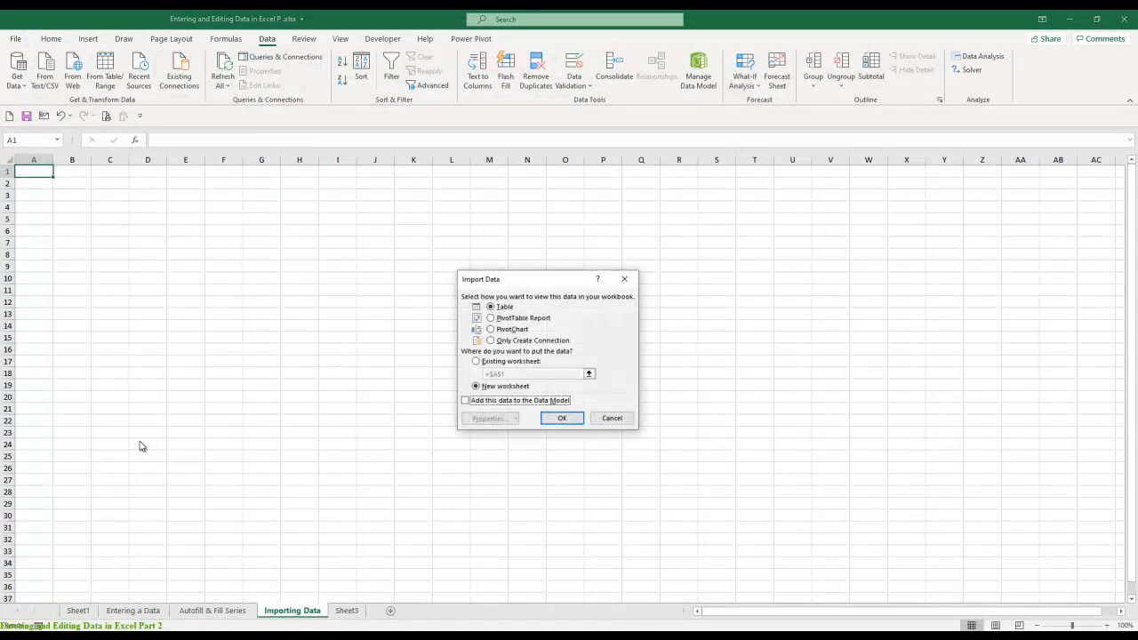
click(477, 362)
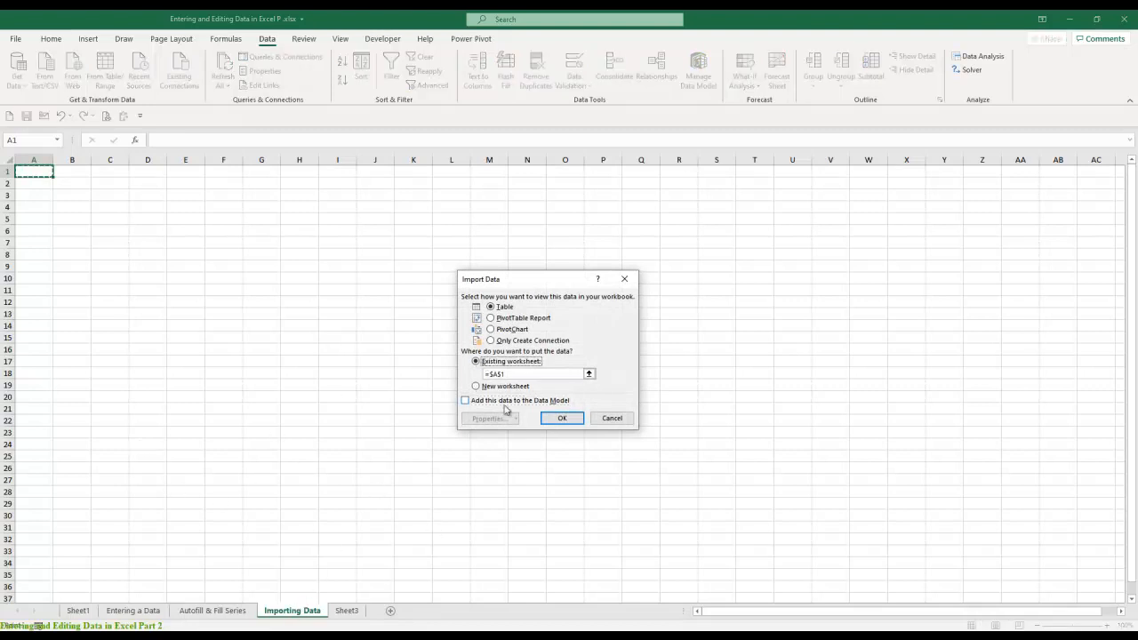
click(562, 419)
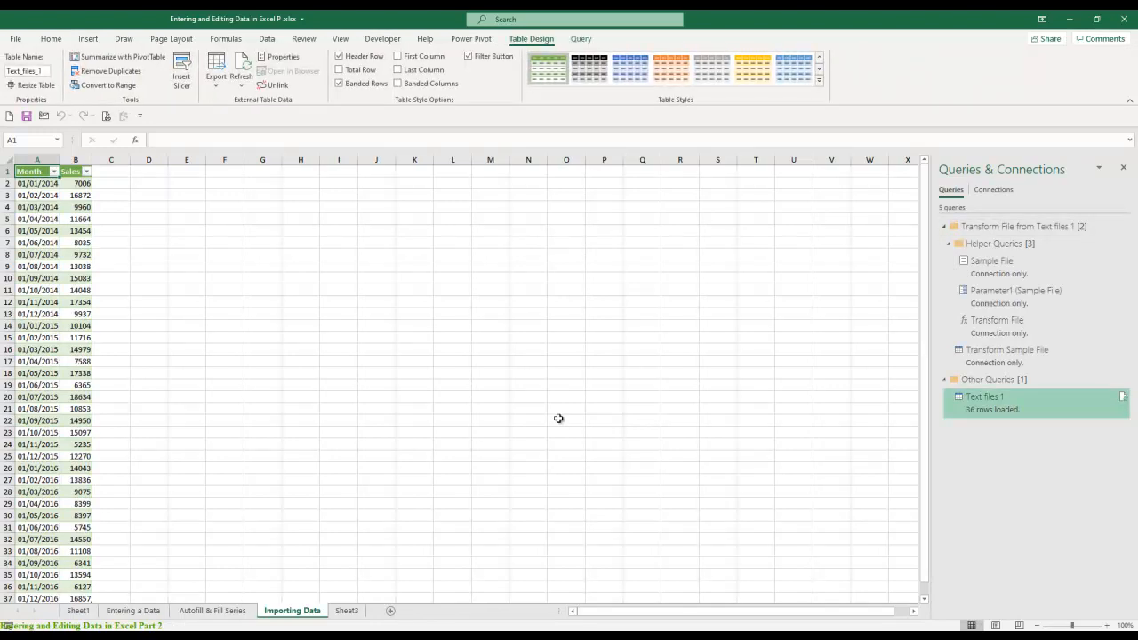
click(87, 39)
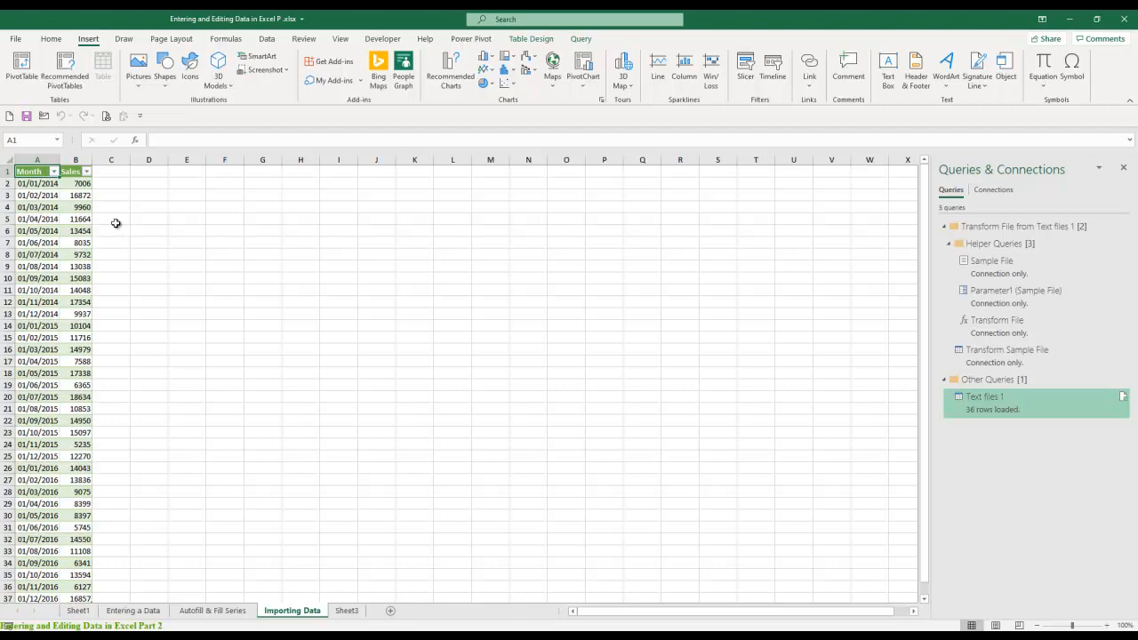
click(1124, 170)
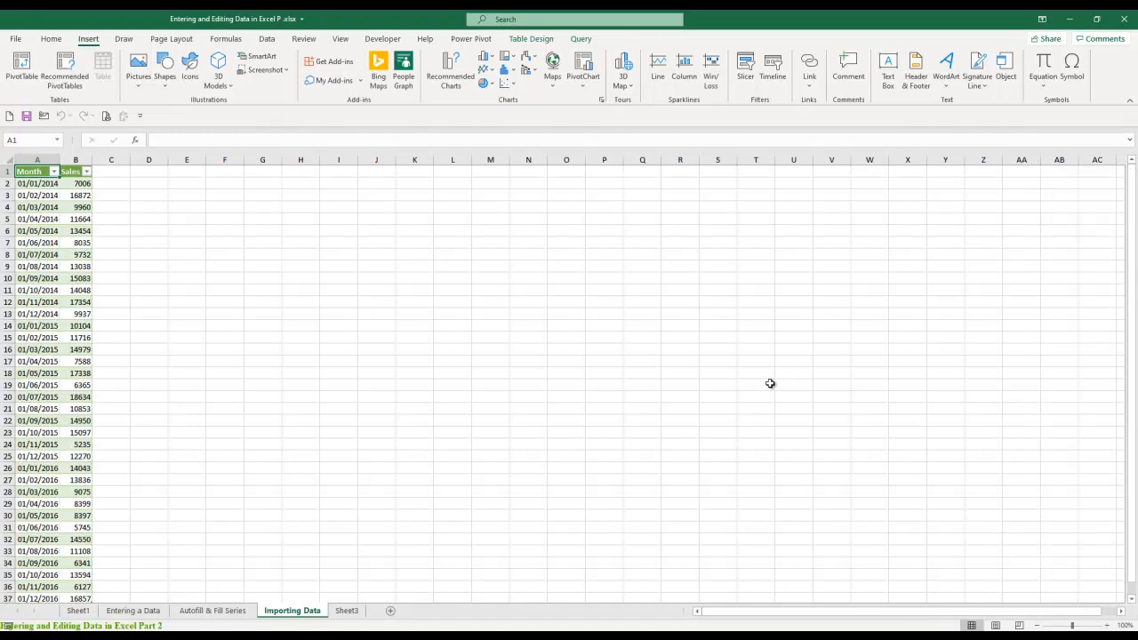
- Look through the Get Data source categories for files, databases, Azure, online services and other sources, and return to Sheet1
click(267, 40)
click(17, 71)
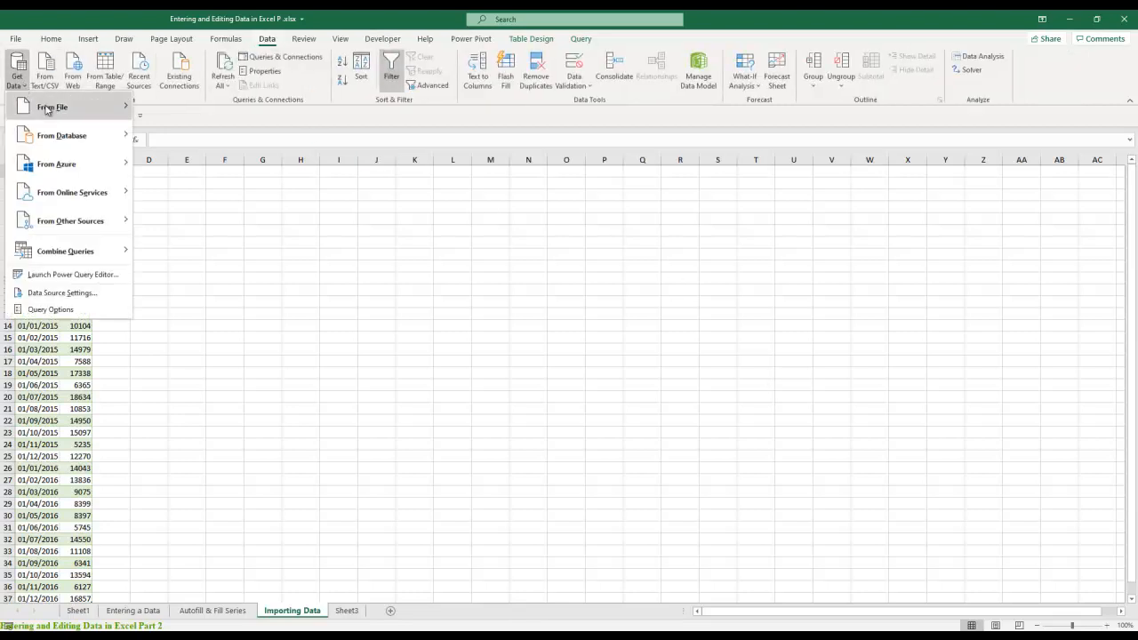
mouse_move(47, 108)
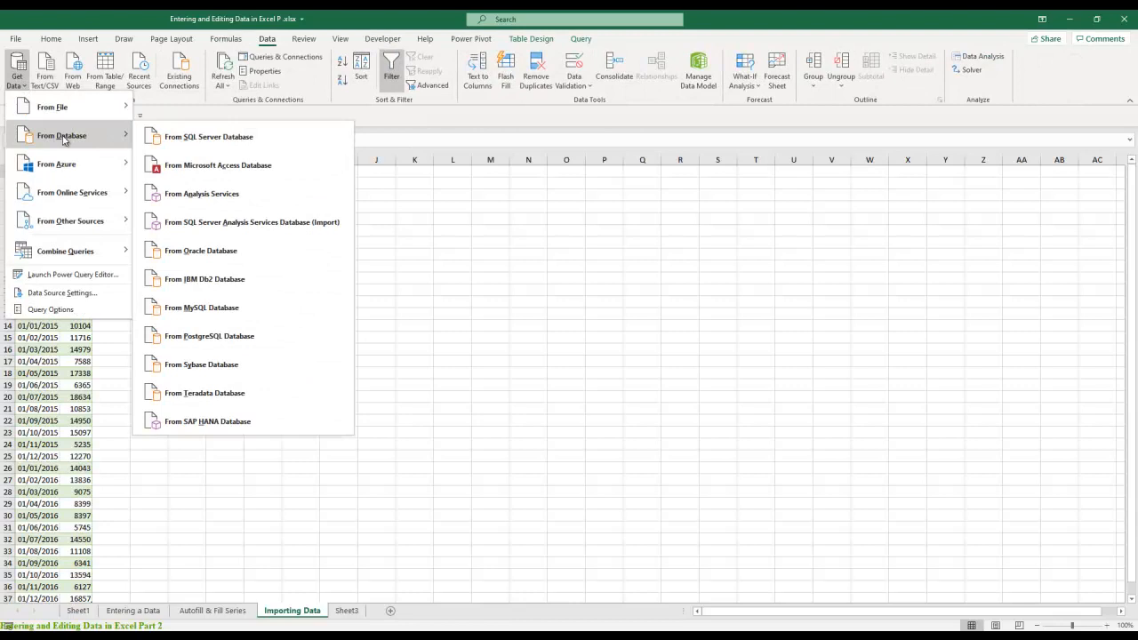
mouse_move(59, 173)
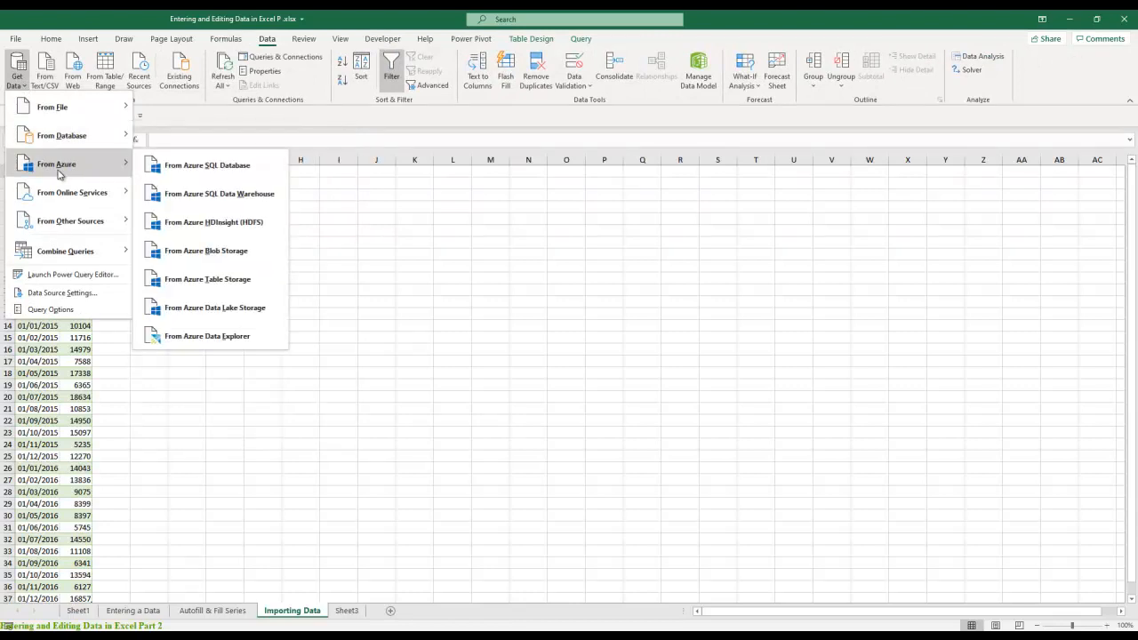
mouse_move(74, 198)
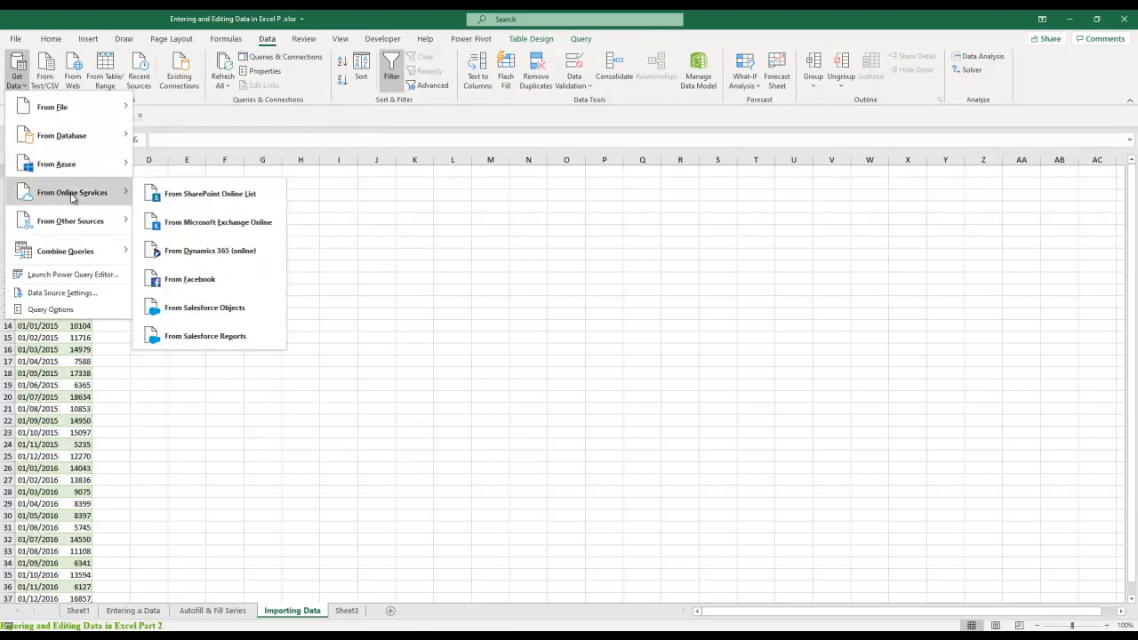
mouse_move(82, 233)
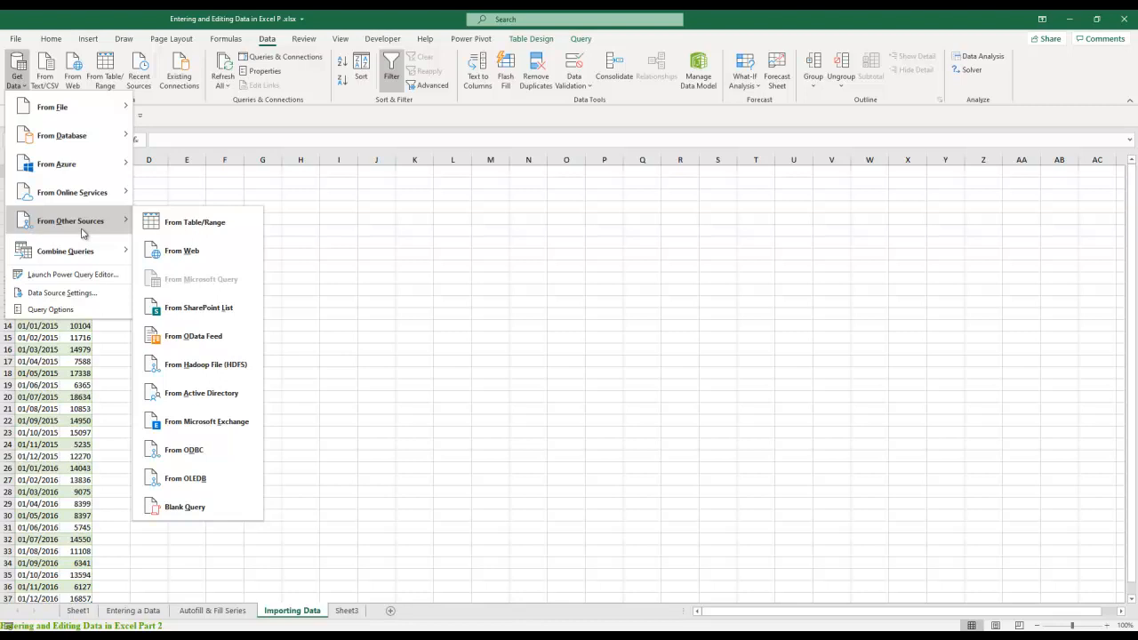
click(378, 289)
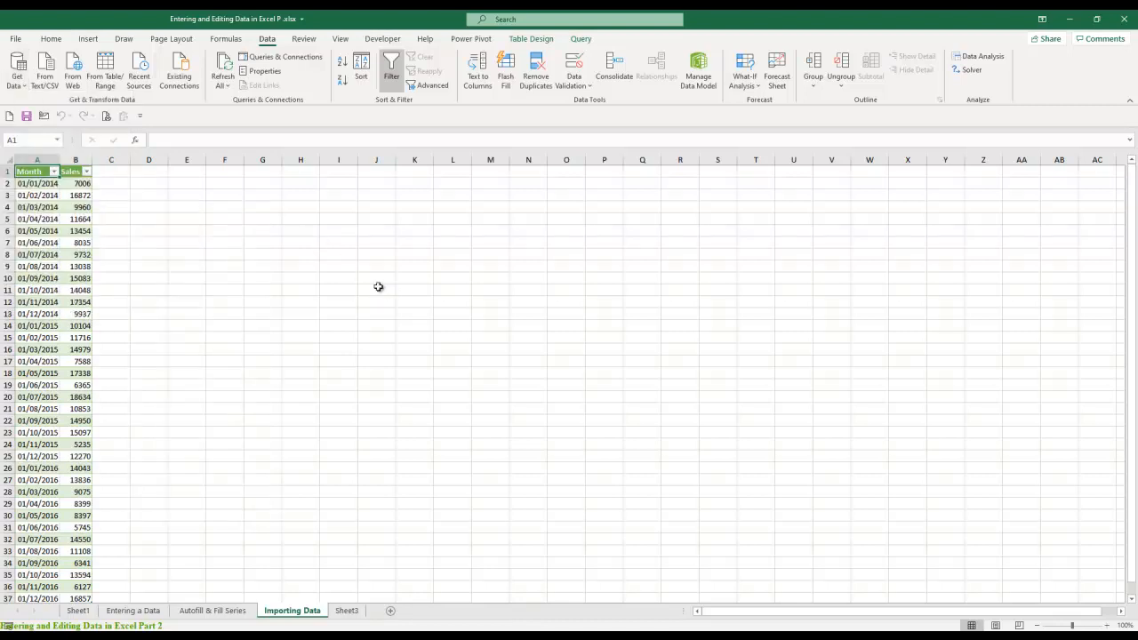
click(80, 613)
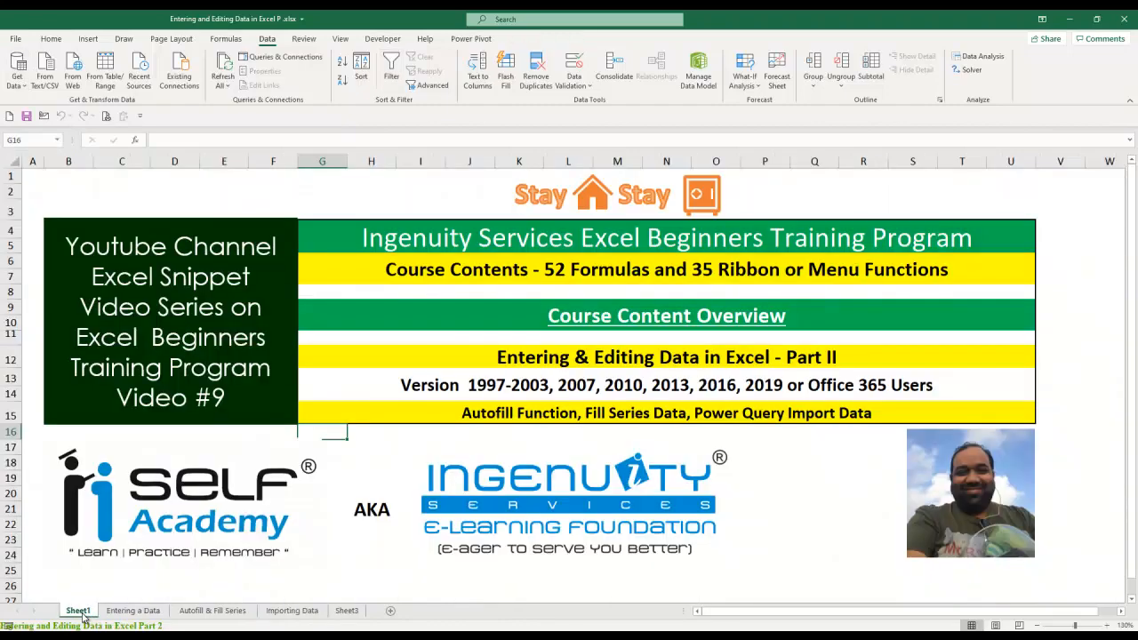